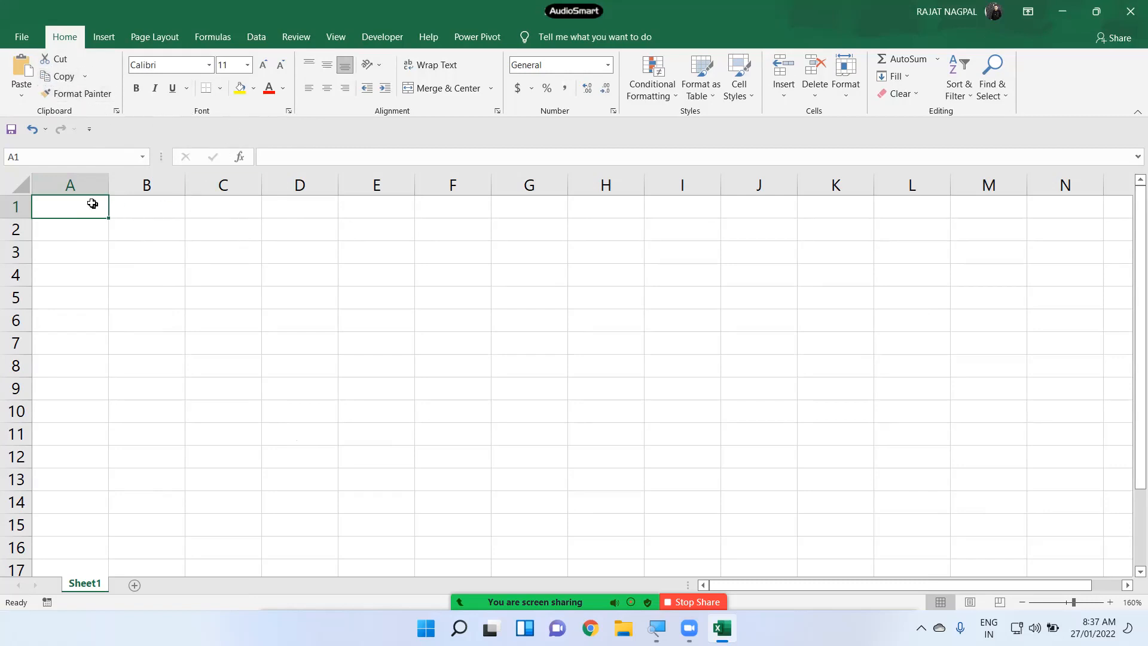
- Select A1:E5 and enter the NAME column: NAME, A, S, D, F
{"action": "mouse_move", "coordinate": [84, 208]}
{"action": "left_mouse_down"}
{"action": "mouse_move", "coordinate": [361, 297]}
{"action": "mouse_move", "coordinate": [422, 293]}
{"action": "mouse_move", "coordinate": [405, 290]}
{"action": "left_mouse_up"}
{"action": "type", "text": "NAME"}
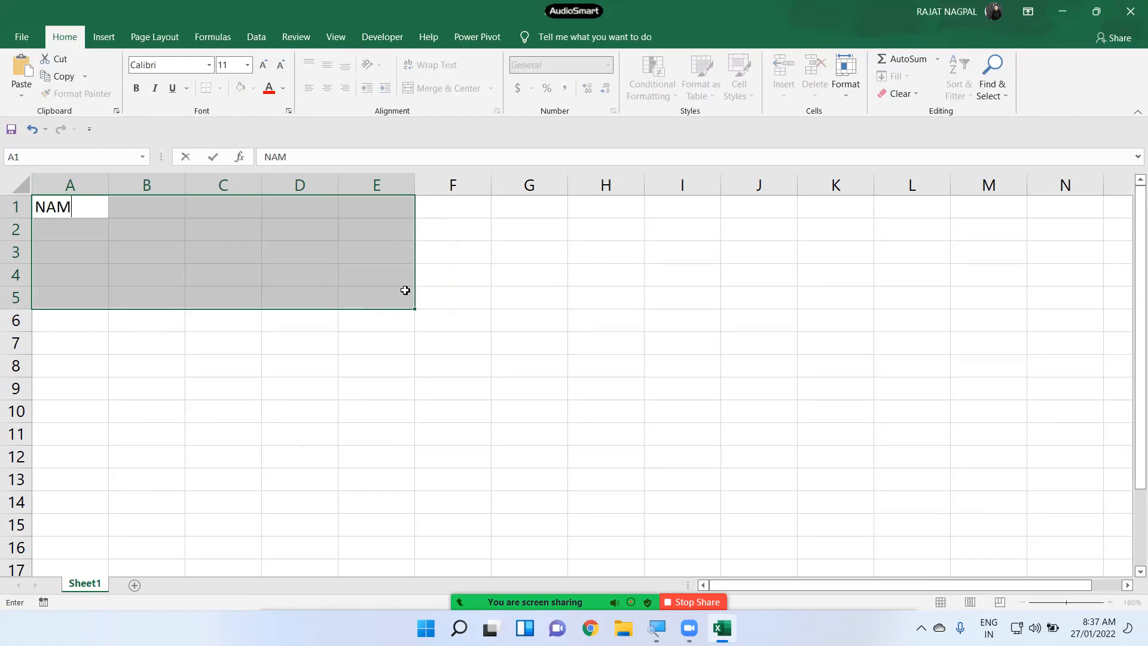
{"action": "key", "text": "Return"}
{"action": "type", "text": "A"}
{"action": "key", "text": "Return"}
{"action": "type", "text": "S"}
{"action": "key", "text": "Return"}
{"action": "type", "text": "D"}
{"action": "key", "text": "Return"}
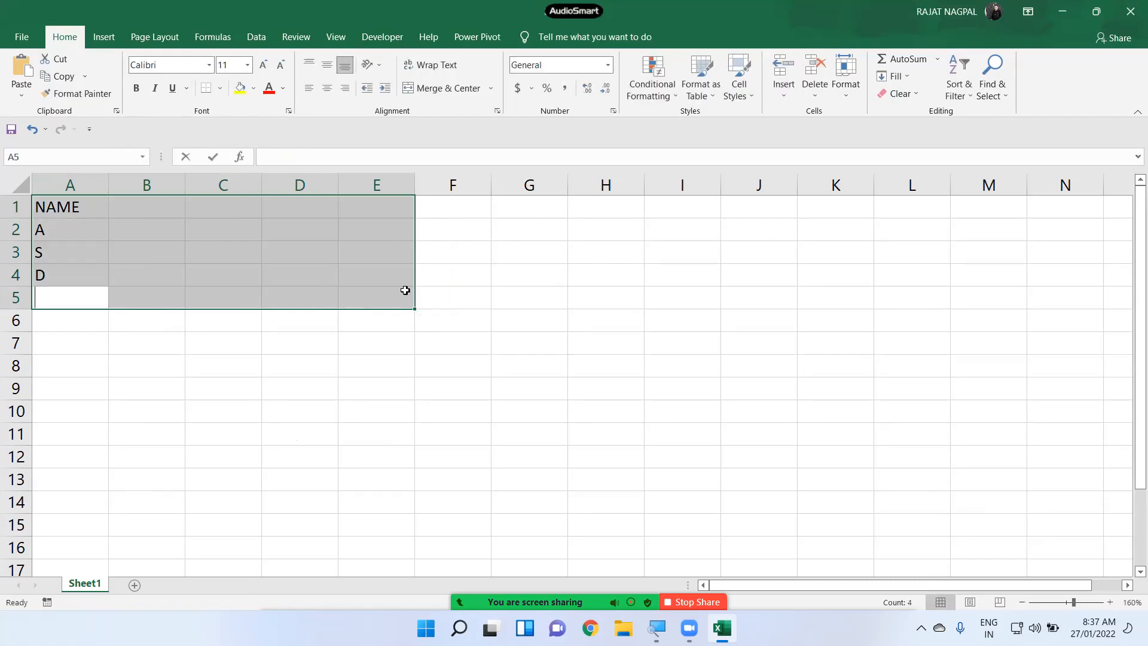
{"action": "type", "text": "F"}
{"action": "key", "text": "Return"}
- Enter the COM column with marks 33, 44, 55 and 66
{"action": "type", "text": "COM"}
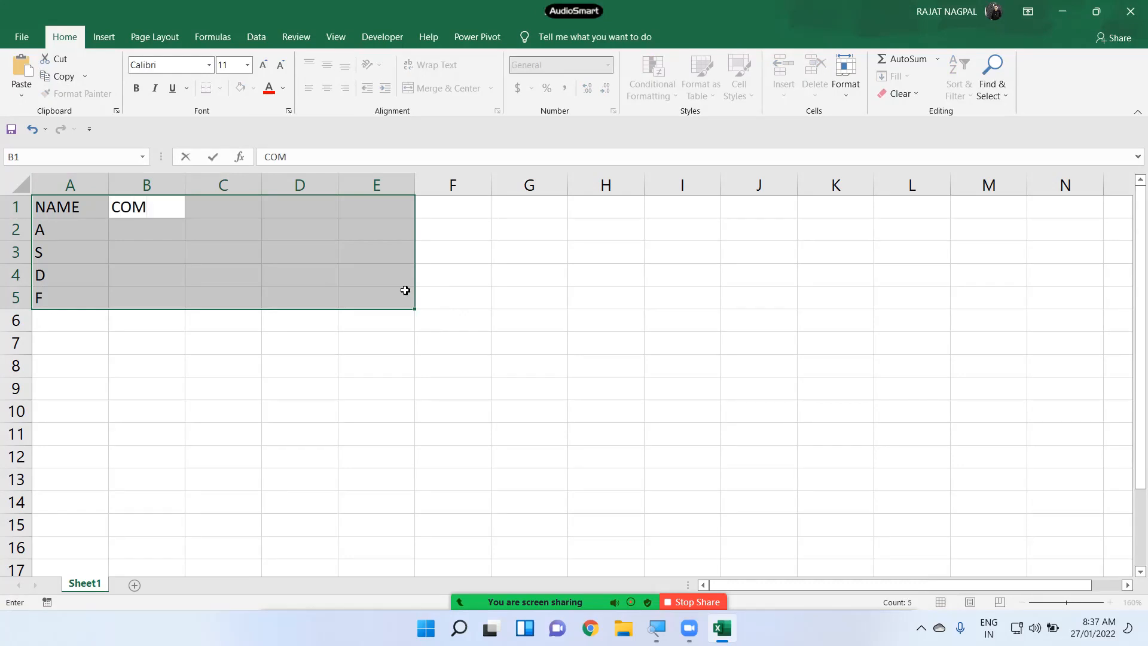
{"action": "key", "text": "Return"}
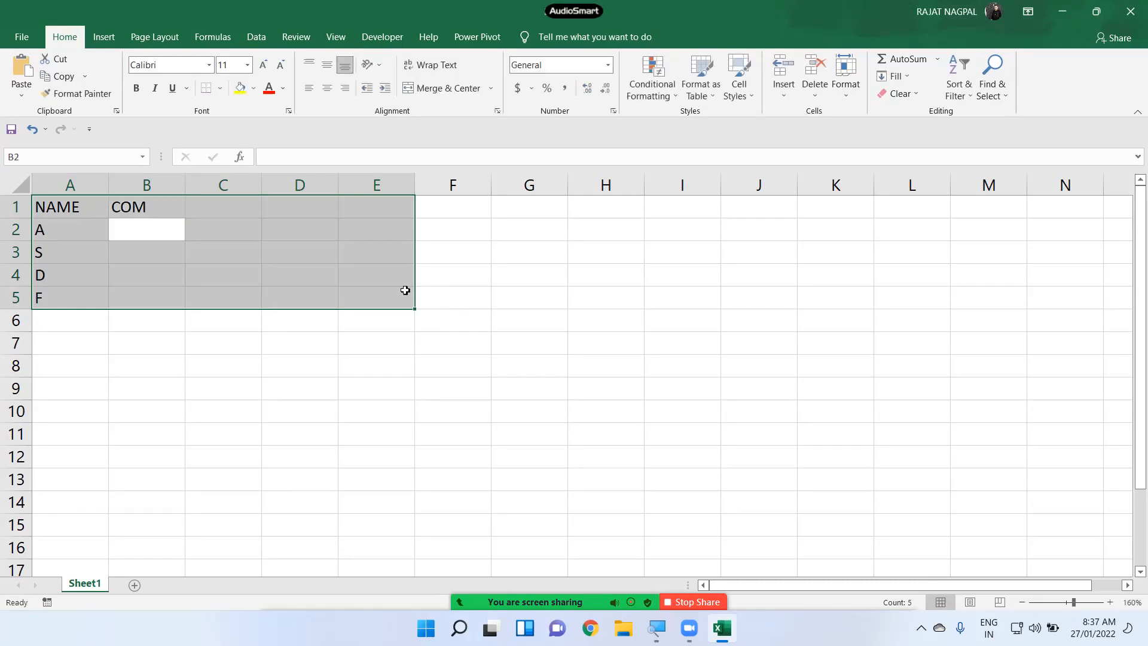
{"action": "type", "text": "33"}
{"action": "key", "text": "Return"}
{"action": "type", "text": "44"}
{"action": "key", "text": "Return"}
{"action": "type", "text": "55"}
{"action": "key", "text": "Return"}
{"action": "type", "text": "66"}
{"action": "key", "text": "Return"}
- Enter the SST column with marks 66, 77, 88 and 99
{"action": "type", "text": "SST"}
{"action": "key", "text": "Return"}
{"action": "type", "text": "66"}
{"action": "key", "text": "Return"}
{"action": "type", "text": "77"}
{"action": "key", "text": "Return"}
{"action": "type", "text": "88"}
{"action": "key", "text": "Return"}
{"action": "type", "text": "99"}
{"action": "key", "text": "Return"}
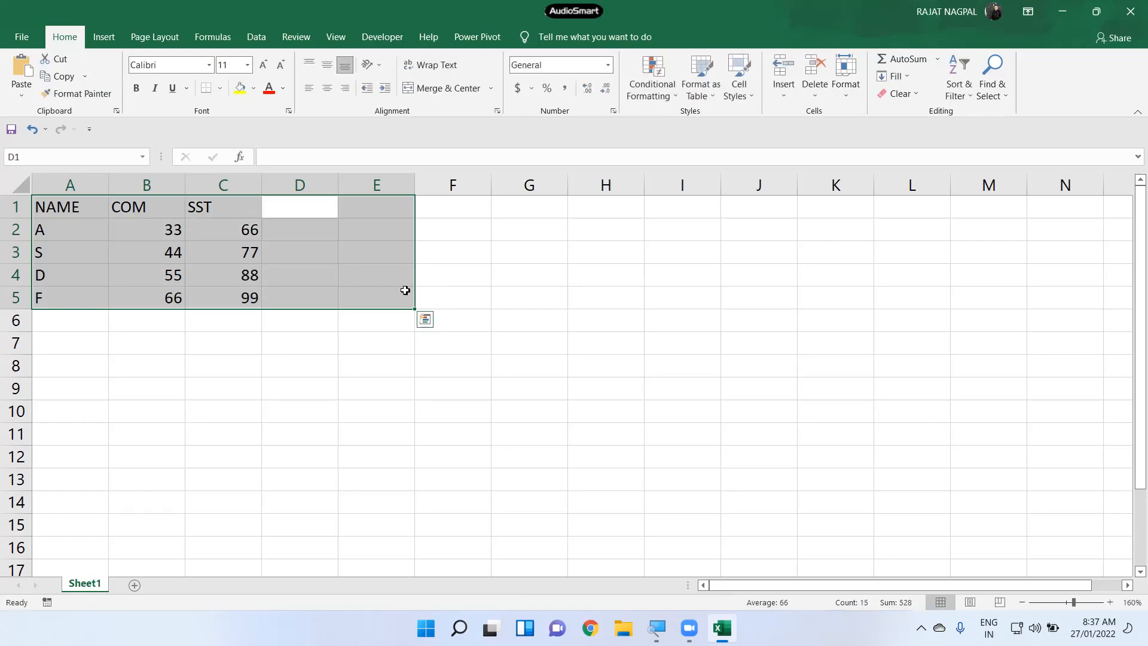
- Enter the SCI column with marks 65, 67, 65 and 45
{"action": "type", "text": "SCI"}
{"action": "key", "text": "Return"}
{"action": "type", "text": "65"}
{"action": "key", "text": "Return"}
{"action": "type", "text": "67"}
{"action": "key", "text": "Return"}
{"action": "type", "text": "65"}
{"action": "key", "text": "Return"}
{"action": "type", "text": "45"}
{"action": "key", "text": "Return"}
- Add the TOTAL heading and AutoSum each row into E2:E5 (164, 188, 208, 210)
{"action": "type", "text": "TOTAL"}
{"action": "key", "text": "Return"}
{"action": "key", "text": "alt+="}
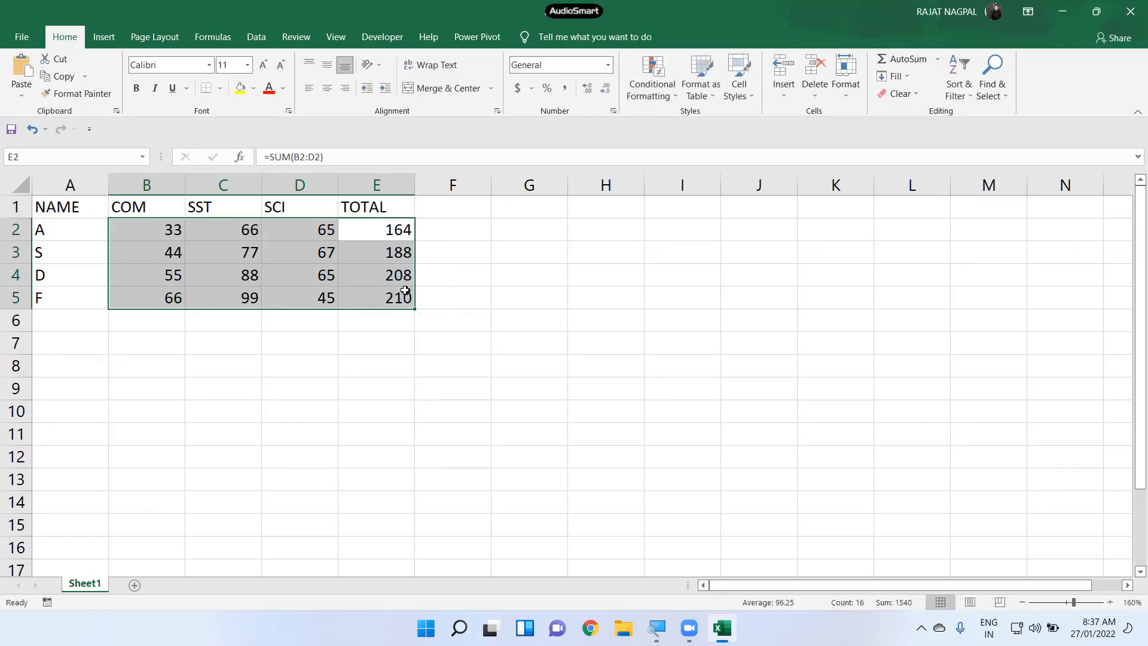
{"action": "left_click", "coordinate": [283, 362]}
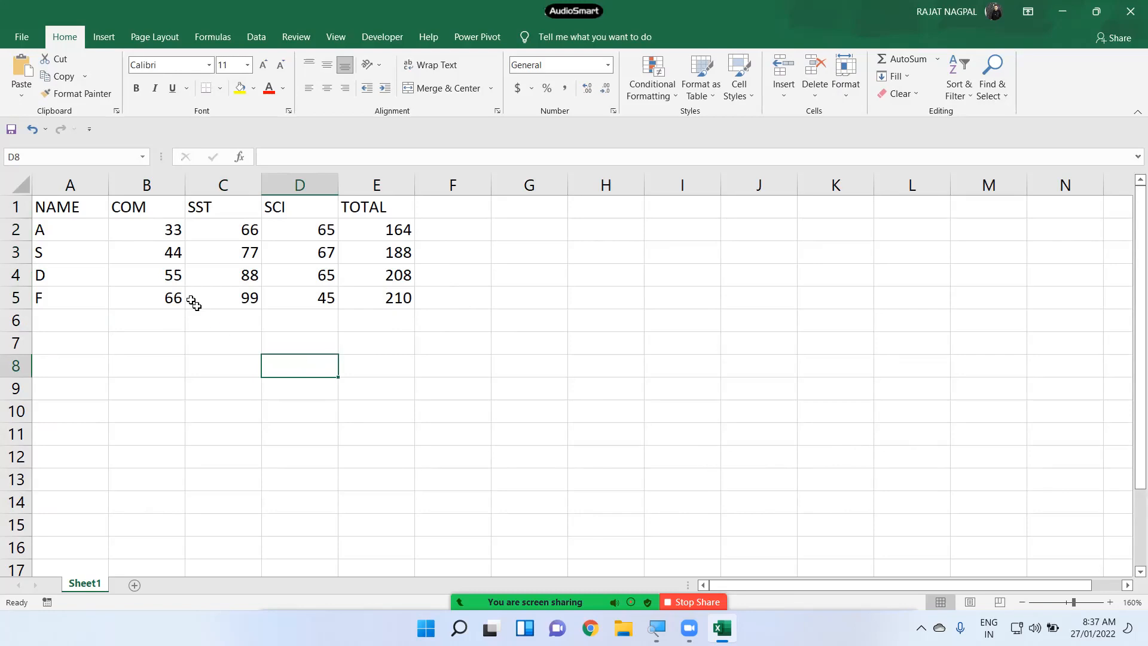
{"action": "left_click_drag", "start_coordinate": [72, 207], "coordinate": [371, 299]}
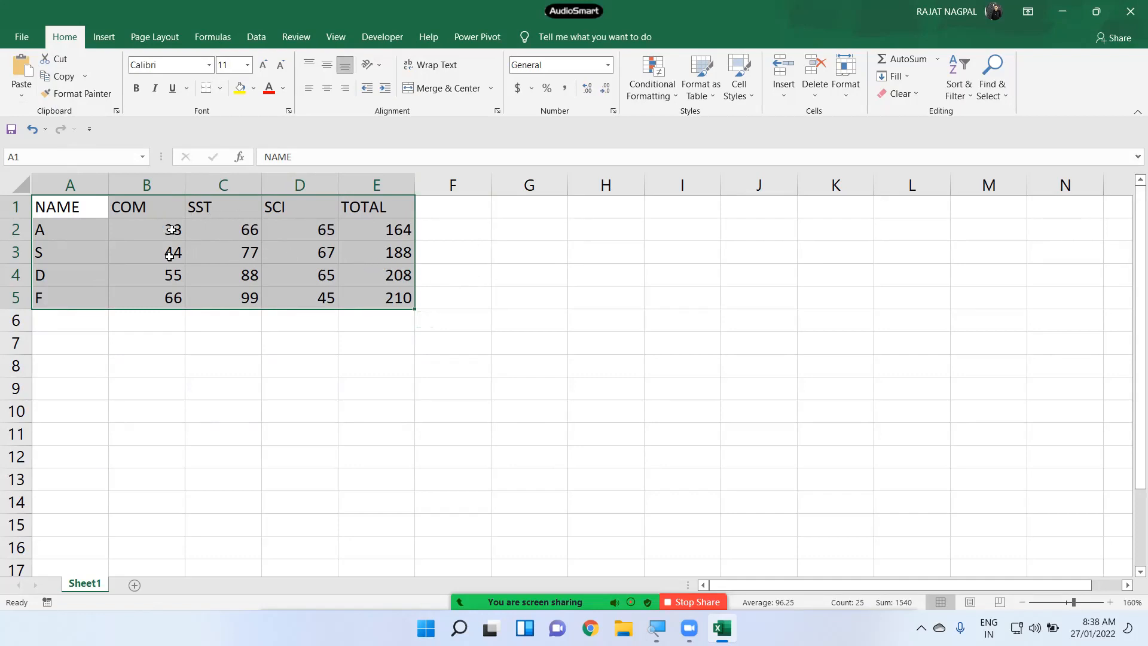
- Cut the marks table from A1:E5 and paste it at G1
{"action": "left_click", "coordinate": [57, 59]}
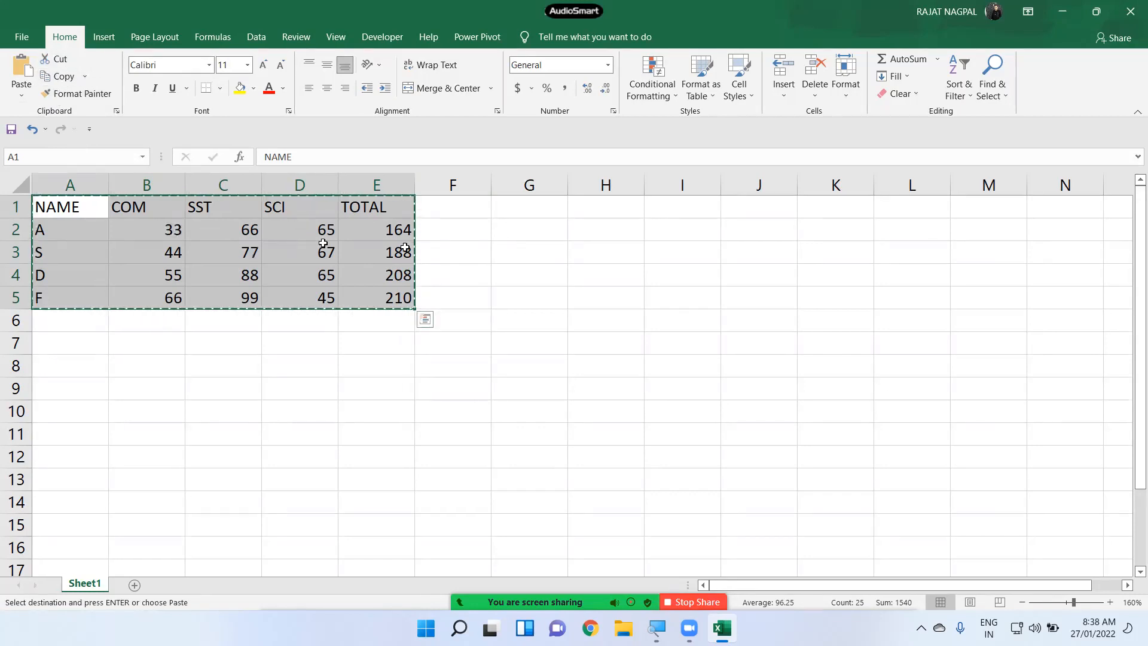
{"action": "left_click", "coordinate": [534, 207]}
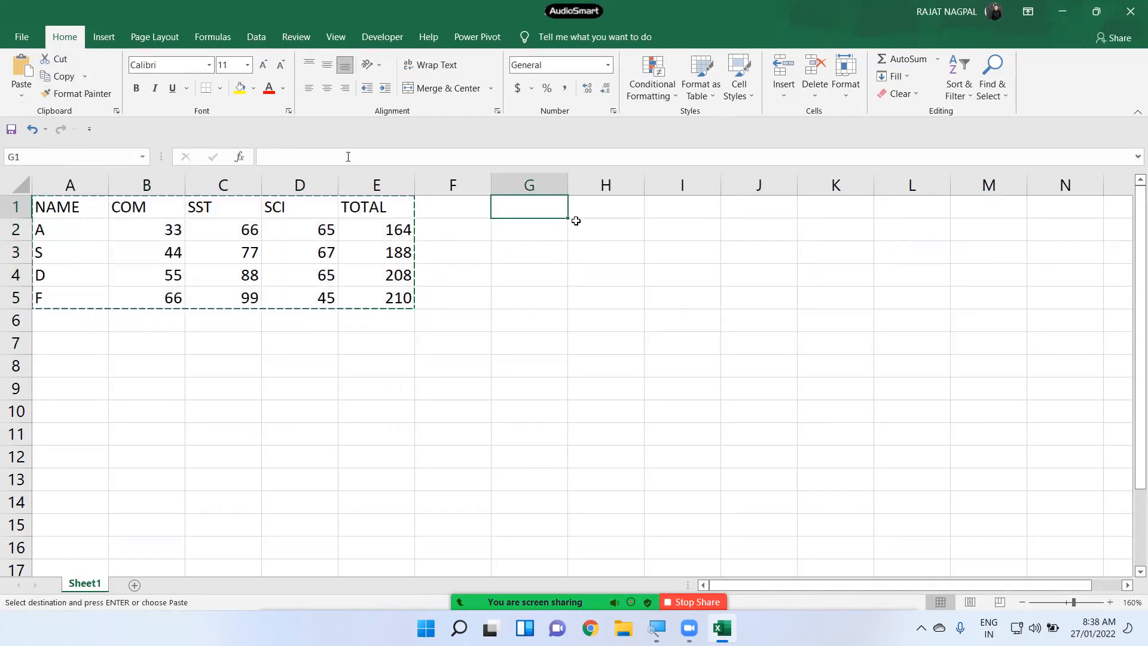
{"action": "left_click", "coordinate": [26, 69]}
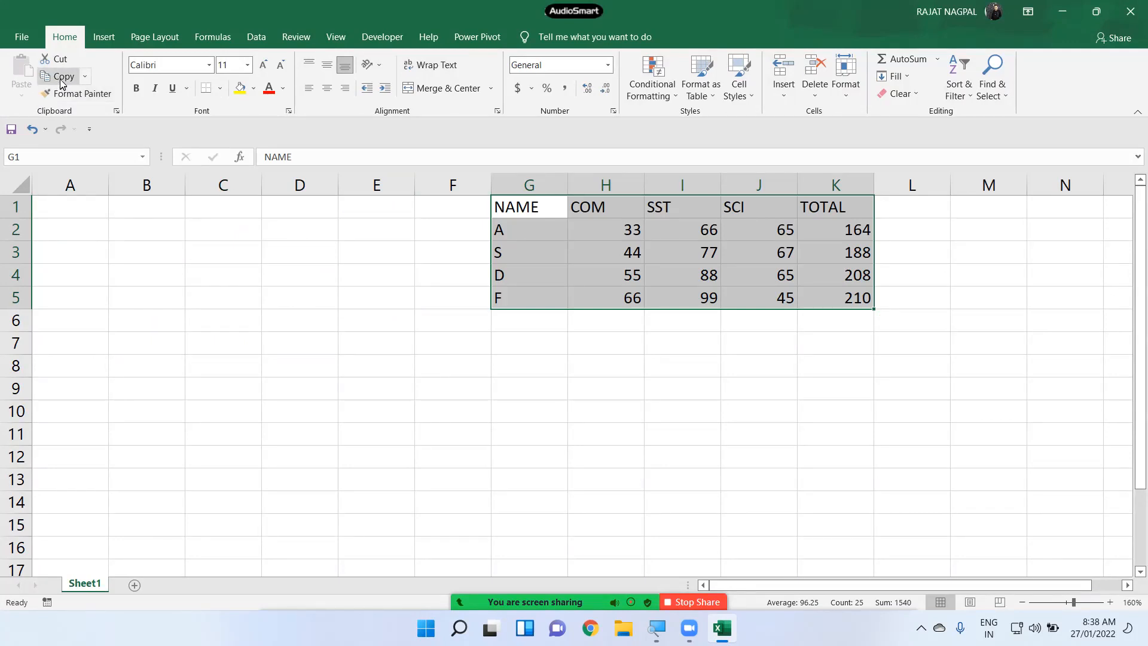
{"action": "left_click", "coordinate": [553, 231]}
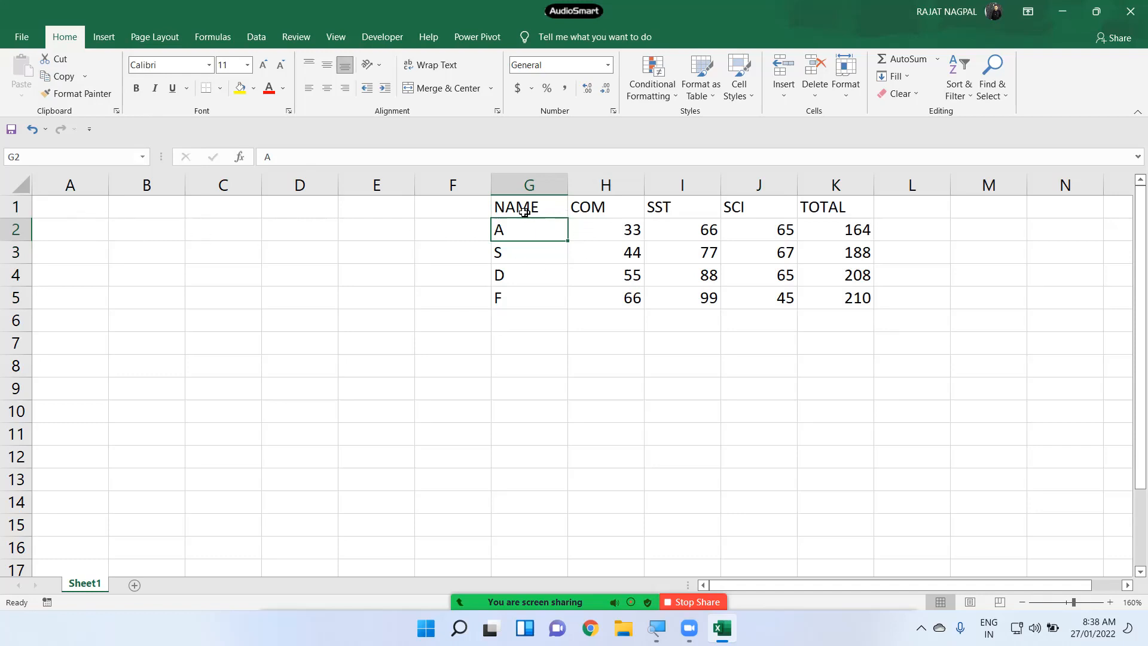
- Copy the G1:K5 table and paste the copy into A1:E5
{"action": "left_click_drag", "start_coordinate": [525, 211], "coordinate": [834, 292]}
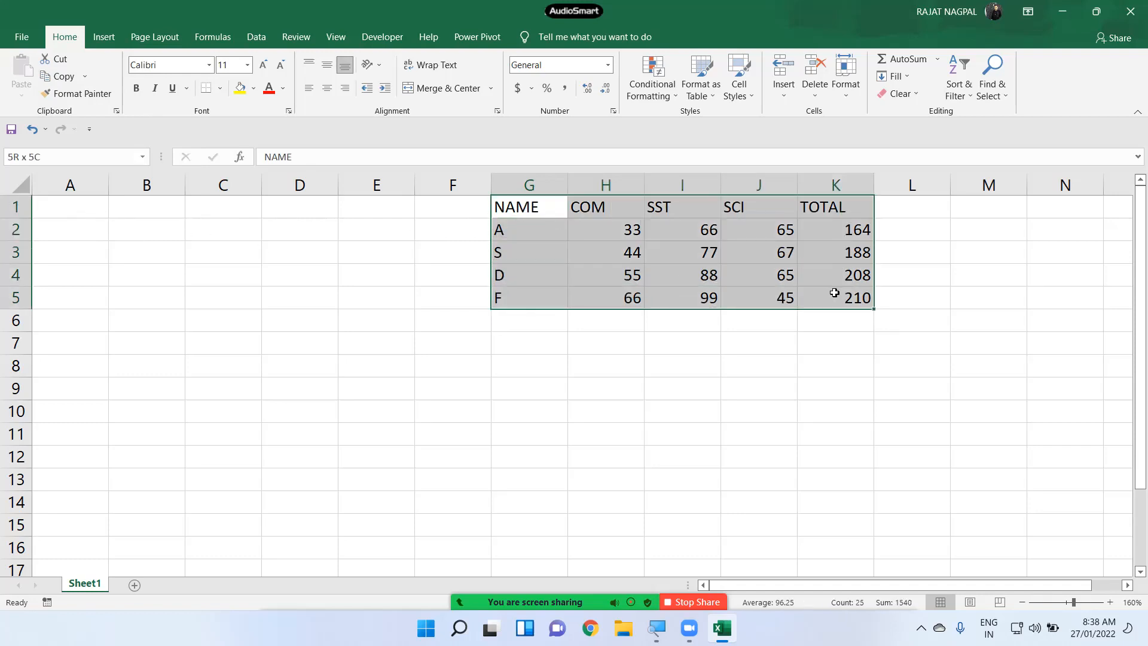
{"action": "left_click", "coordinate": [60, 76]}
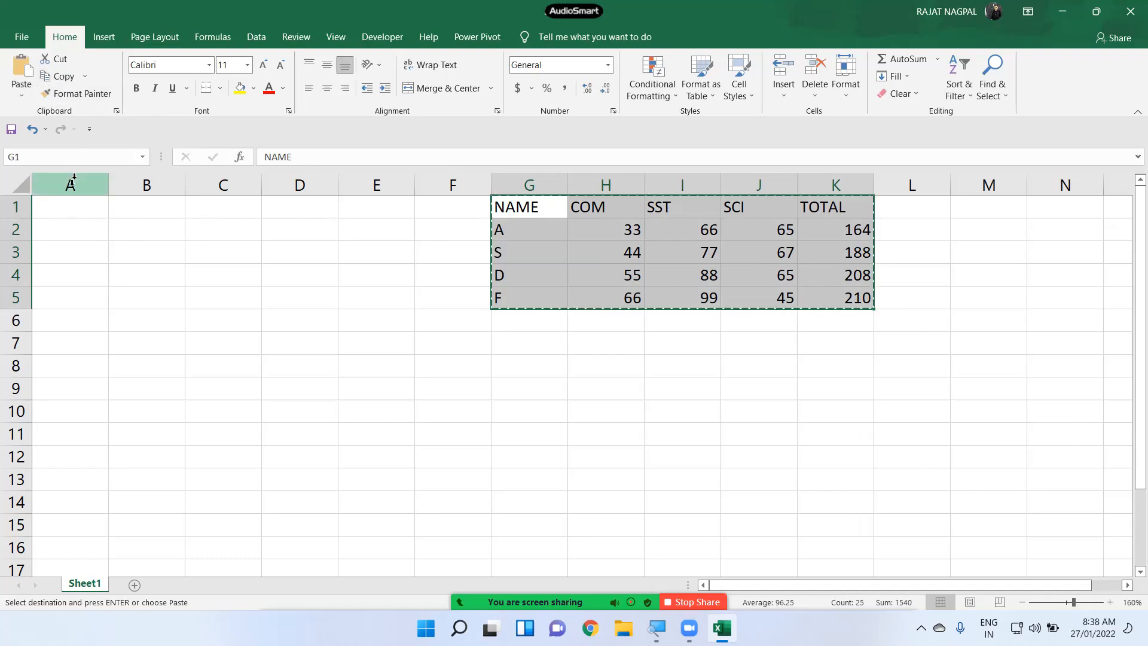
{"action": "left_click", "coordinate": [62, 205]}
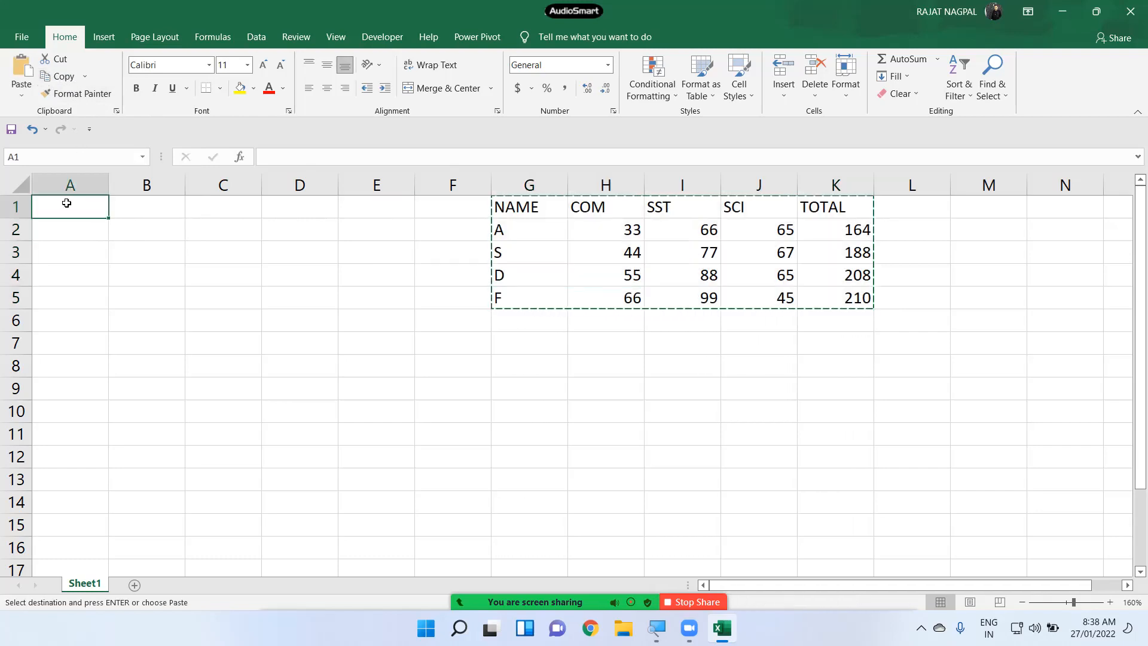
{"action": "left_click", "coordinate": [21, 72]}
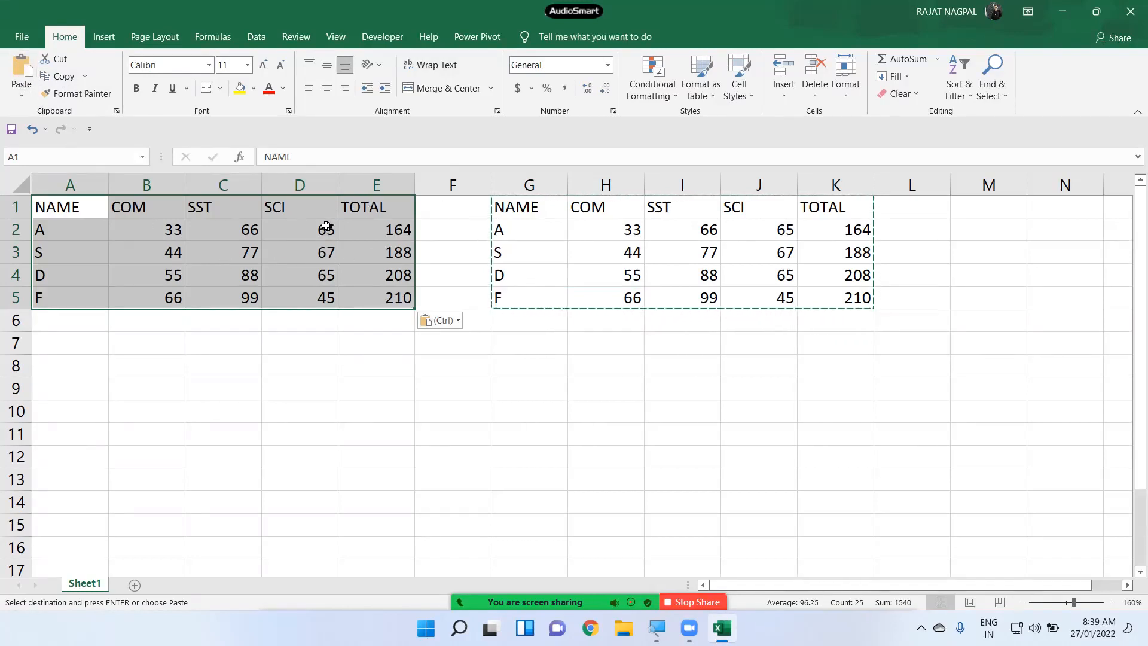
{"action": "key", "text": "Escape"}
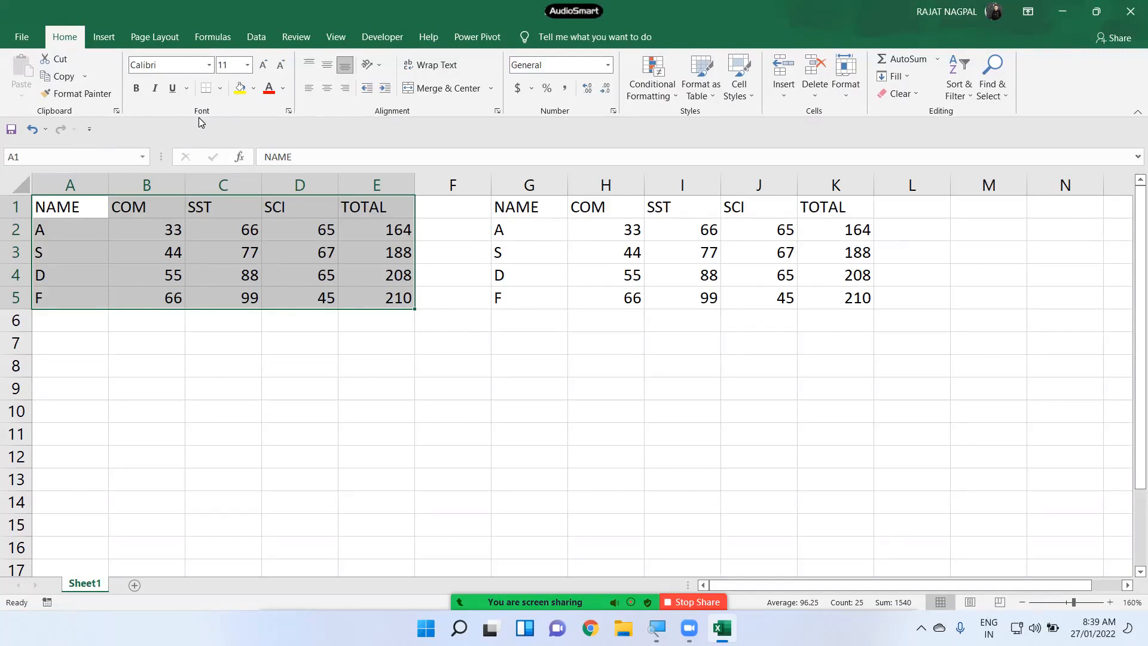
{"action": "left_click", "coordinate": [219, 262]}
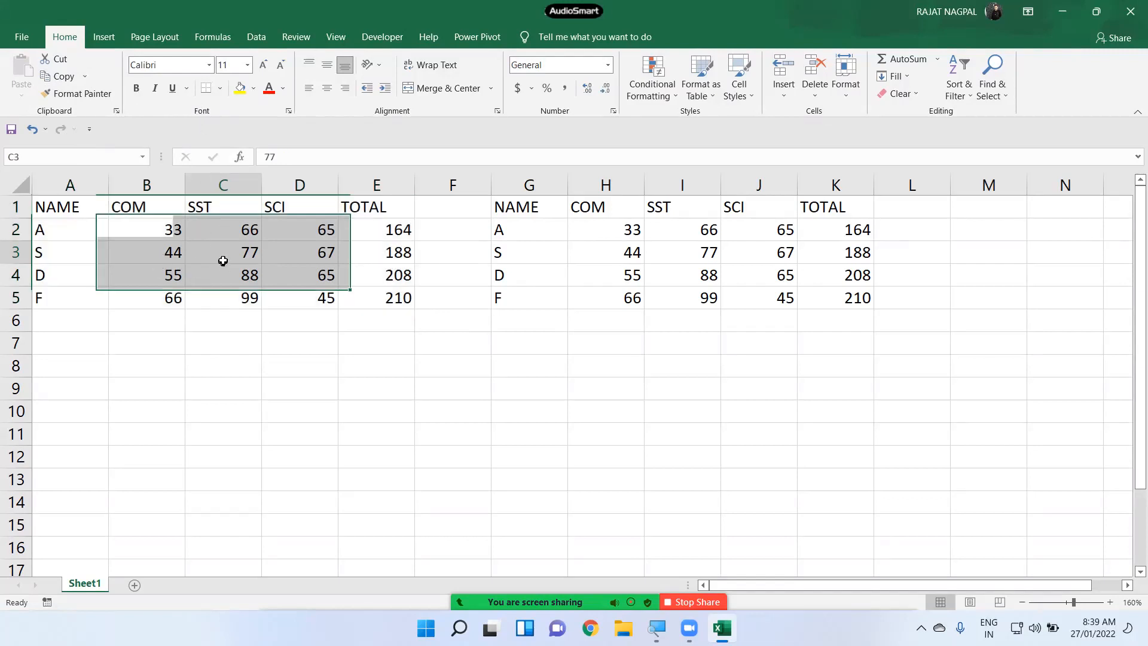
{"action": "left_click_drag", "start_coordinate": [87, 210], "coordinate": [370, 292]}
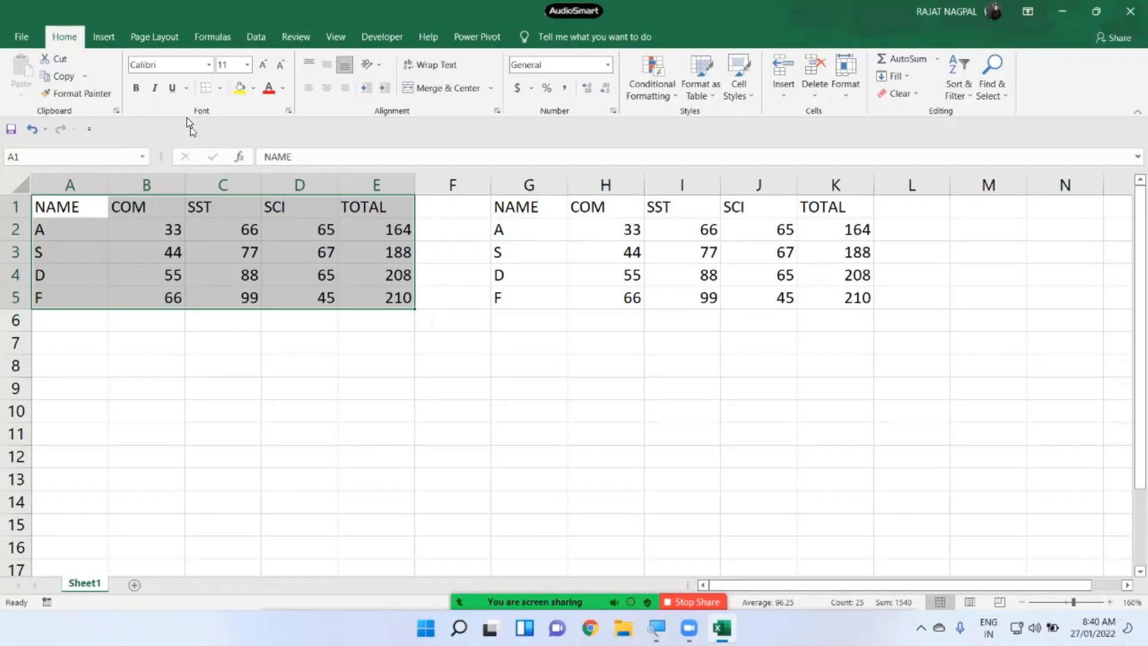
- Apply the Arial font to the A1:E5 marks table
{"action": "left_click", "coordinate": [209, 66]}
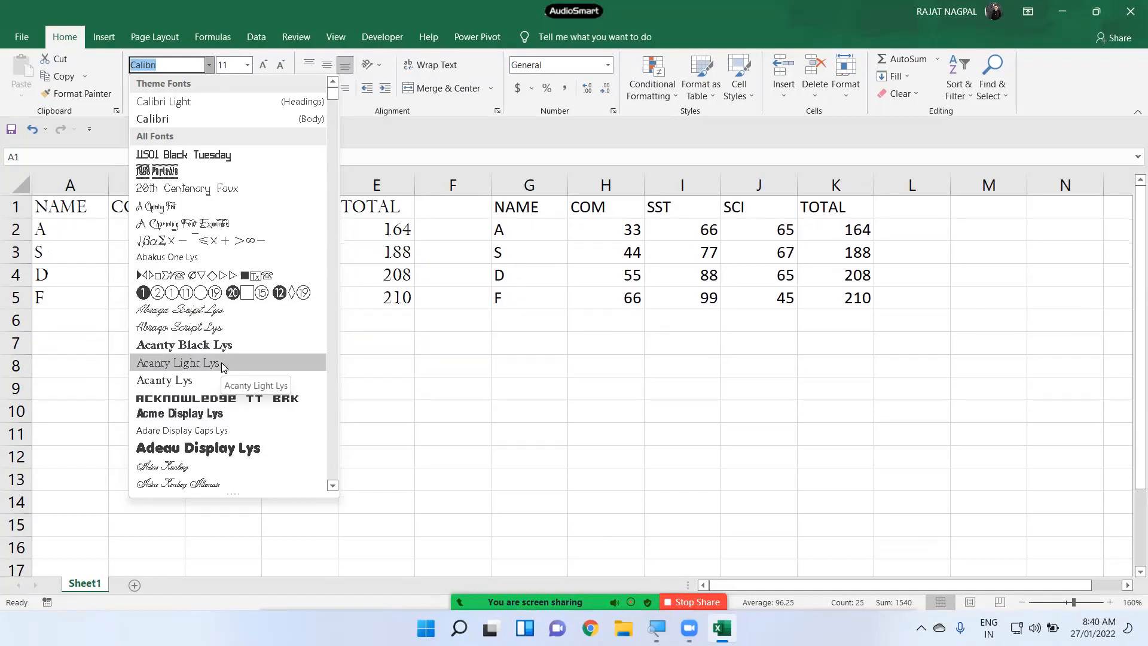
{"action": "scroll", "coordinate": [226, 366], "scroll_direction": "down", "scroll_amount": 2}
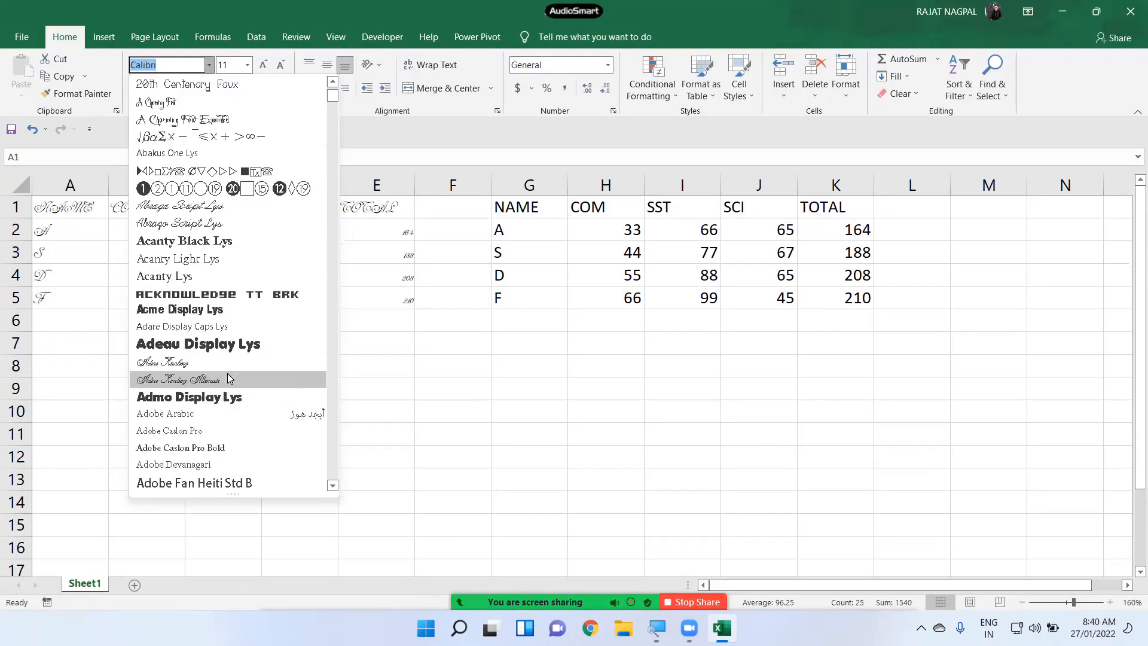
{"action": "scroll", "coordinate": [229, 371], "scroll_direction": "down", "scroll_amount": 2}
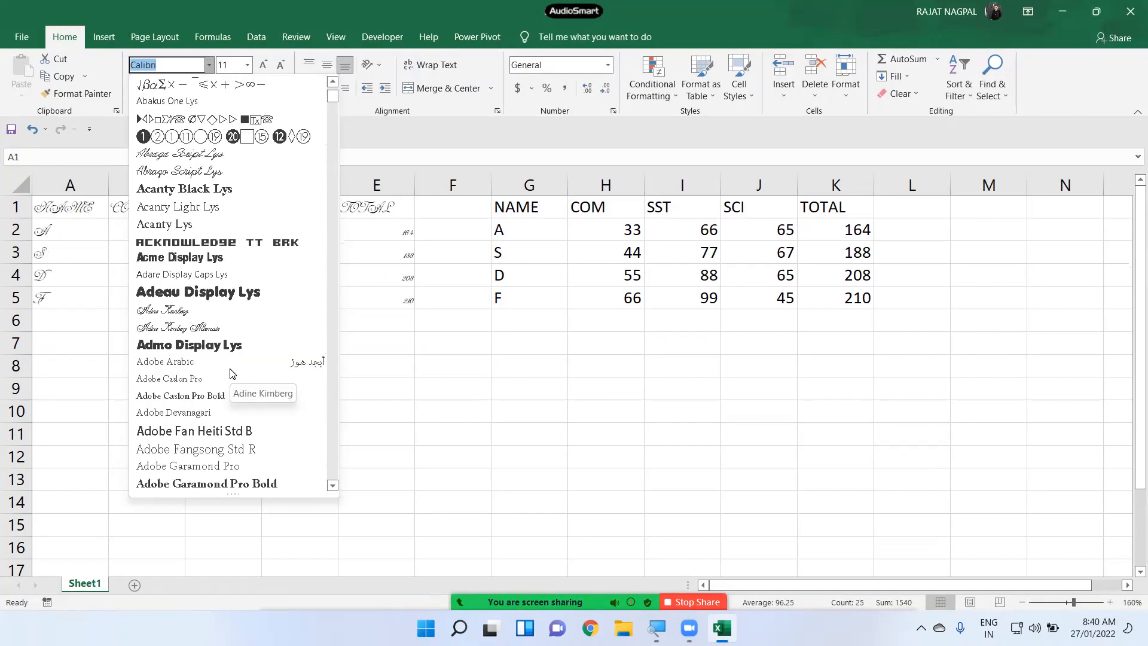
{"action": "scroll", "coordinate": [231, 372], "scroll_direction": "down", "scroll_amount": 2}
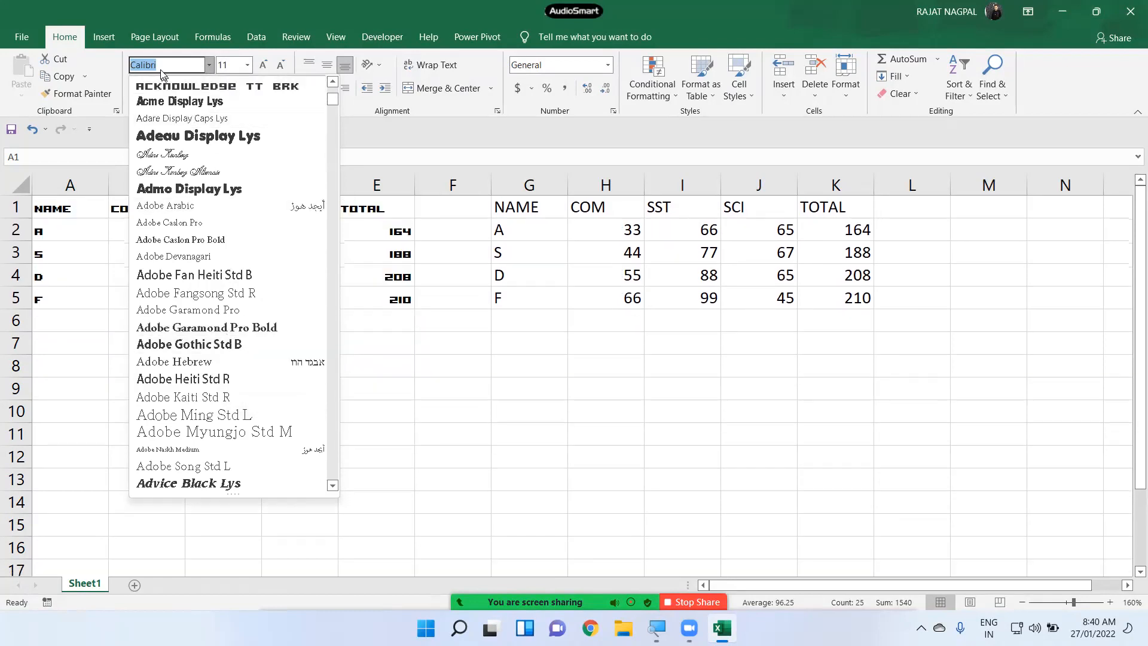
{"action": "type", "text": "ar"}
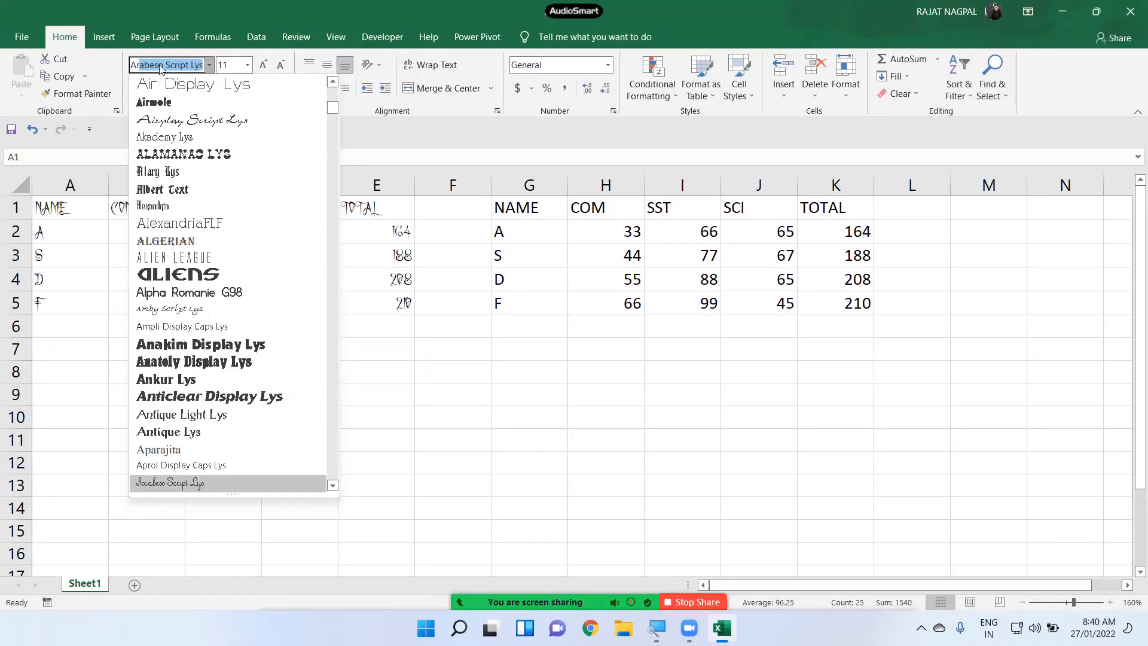
{"action": "key", "text": "BackSpace"}
{"action": "key", "text": "BackSpace"}
{"action": "key", "text": "BackSpace"}
{"action": "type", "text": "arial"}
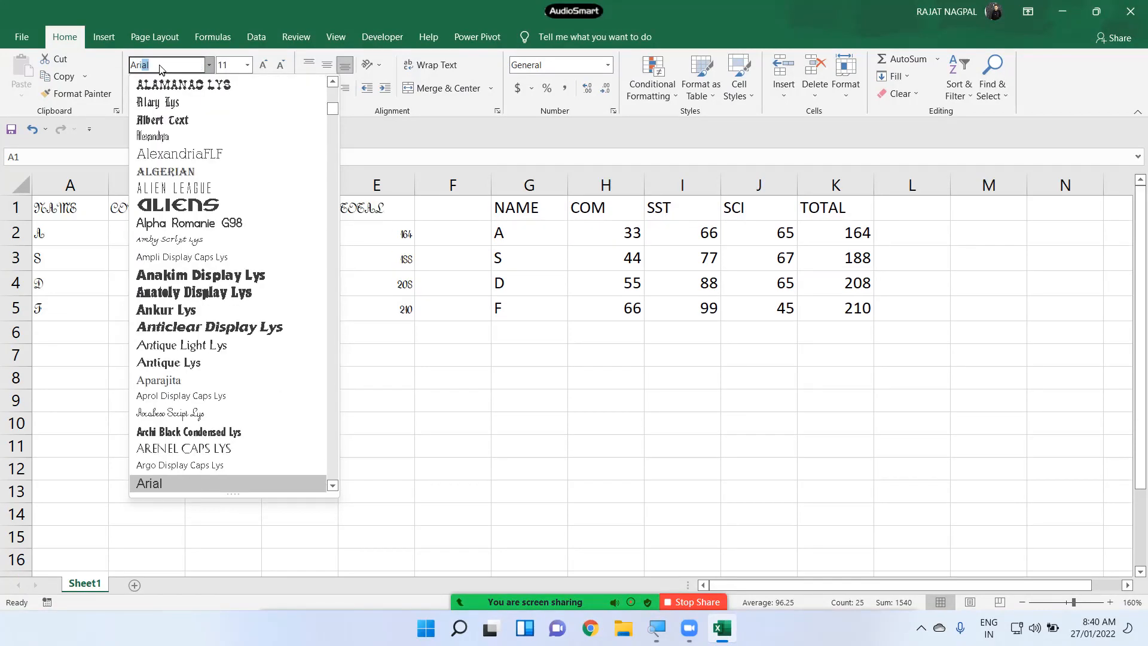
{"action": "key", "text": "Return"}
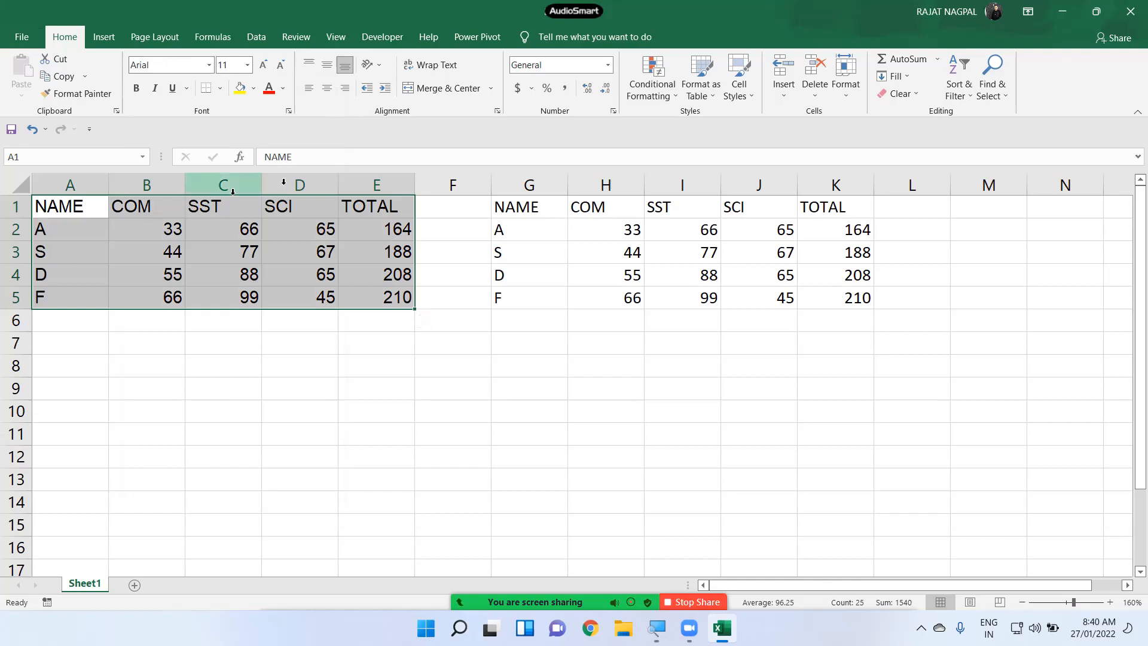
- Change the A1:E5 table's font to Antique Lys
{"action": "left_click", "coordinate": [209, 65]}
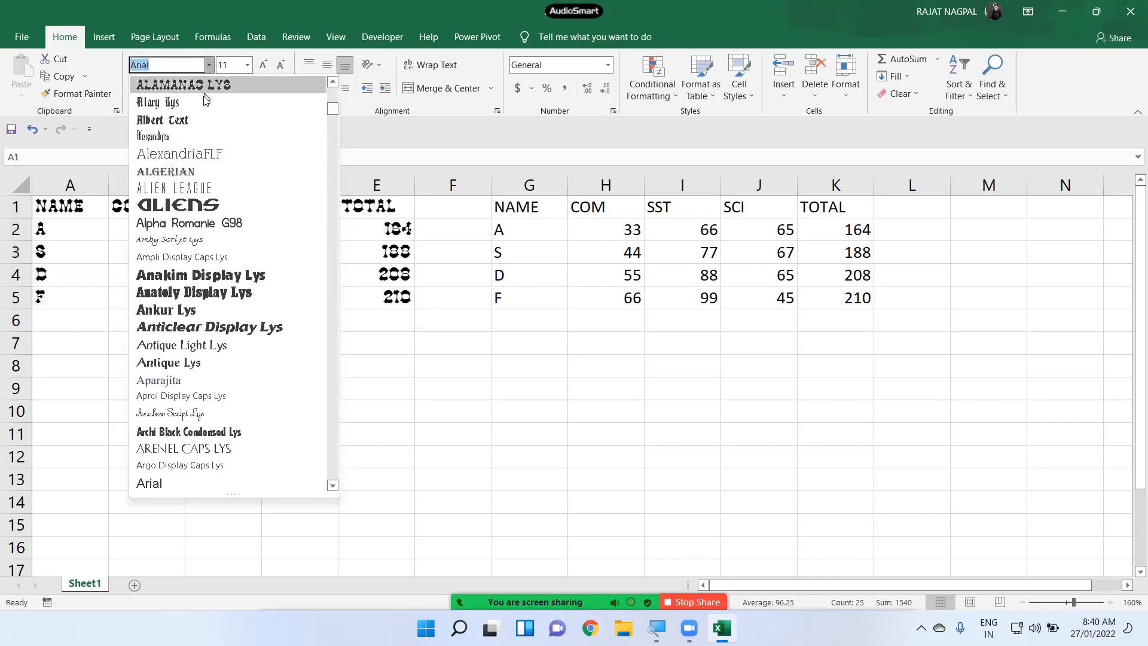
{"action": "scroll", "coordinate": [233, 354], "scroll_direction": "down", "scroll_amount": 1}
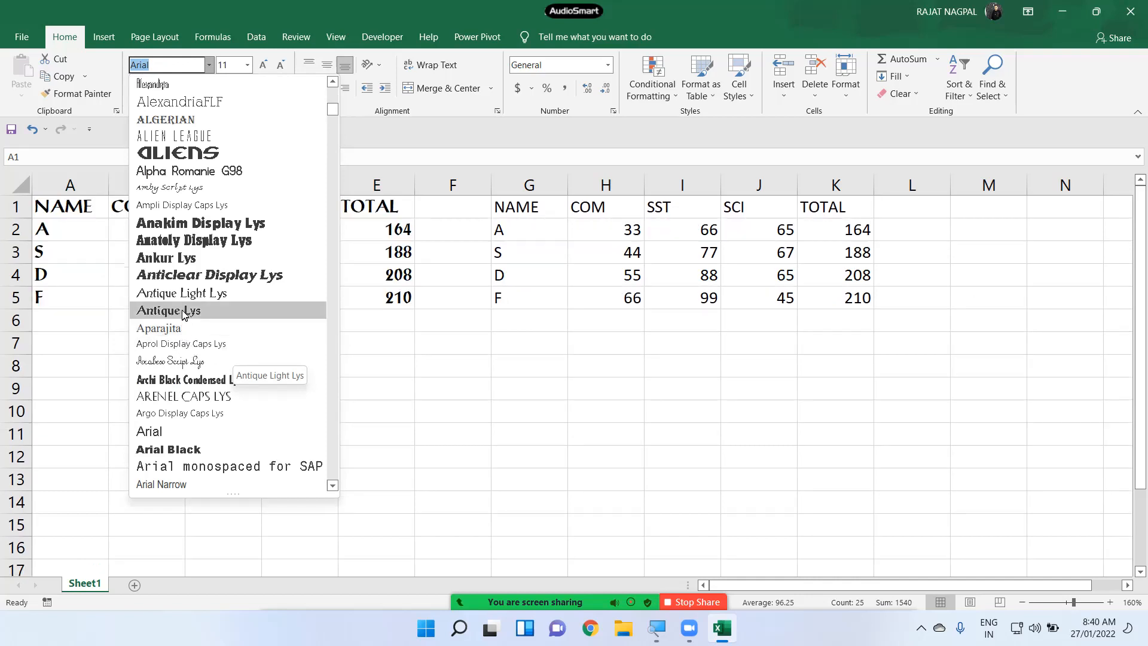
{"action": "left_click", "coordinate": [180, 310]}
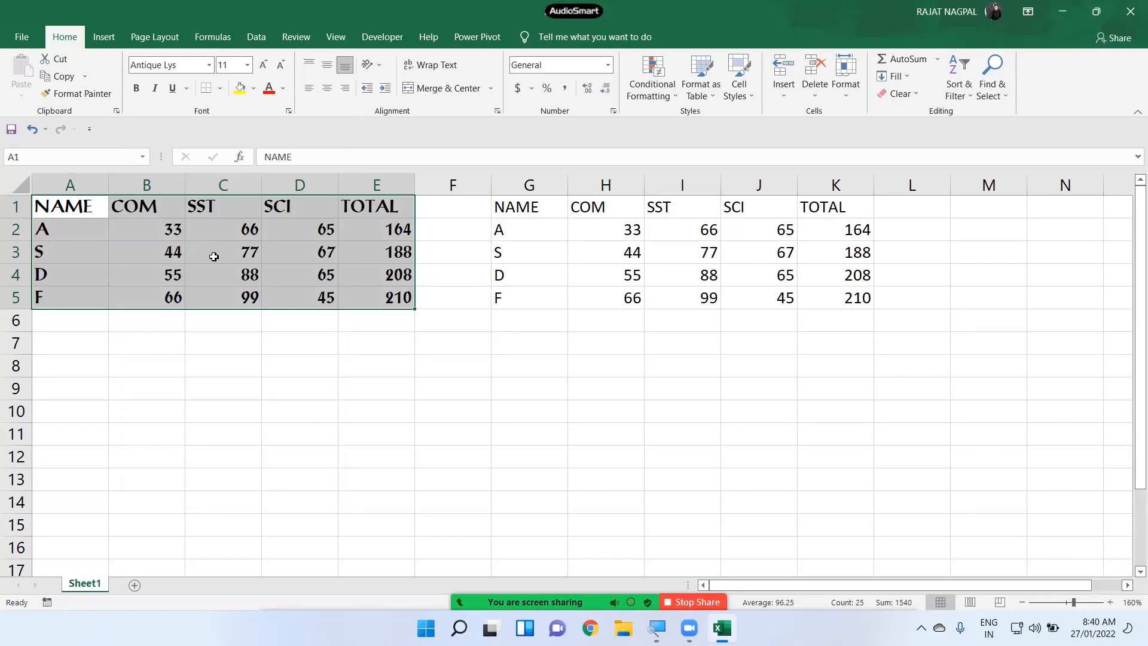
{"action": "left_click", "coordinate": [235, 64]}
{"action": "left_click", "coordinate": [248, 66]}
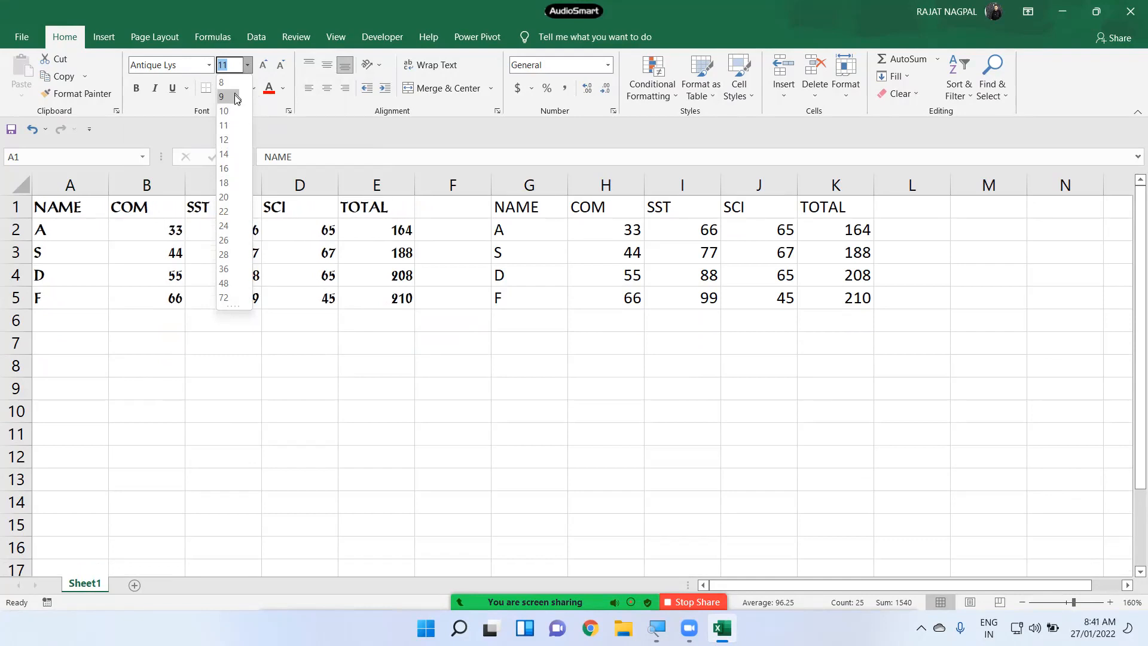
{"action": "key", "text": "Escape"}
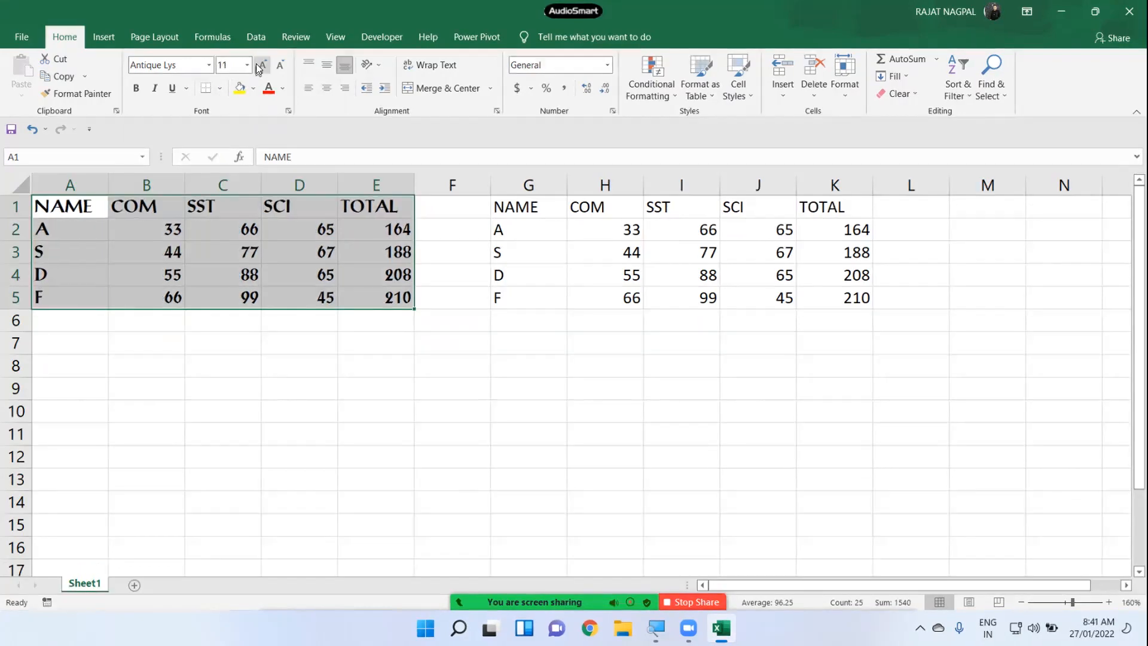
{"action": "left_click", "coordinate": [263, 64]}
{"action": "left_click", "coordinate": [263, 65]}
{"action": "left_click", "coordinate": [263, 65]}
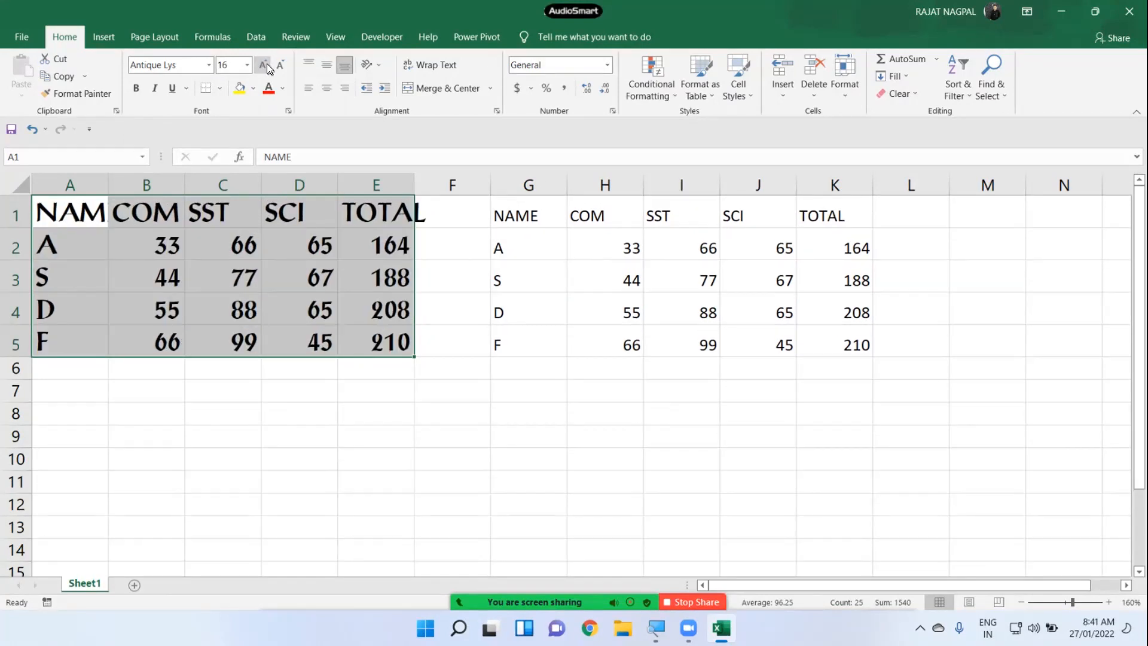
{"action": "left_click", "coordinate": [267, 64]}
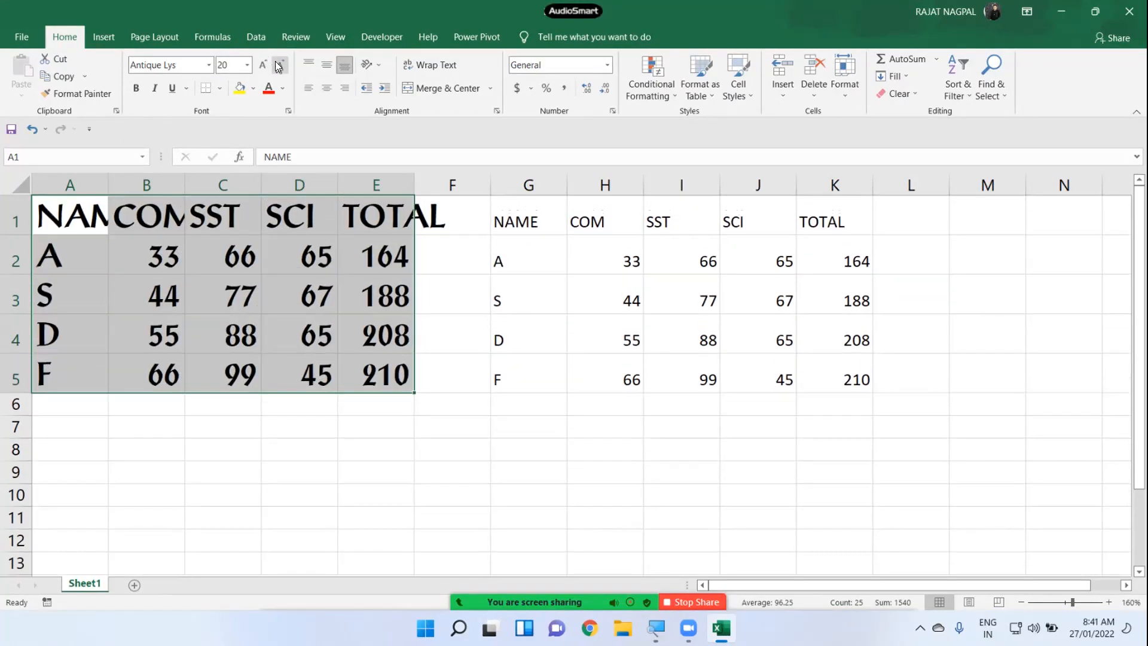
{"action": "left_click", "coordinate": [279, 65]}
{"action": "left_click", "coordinate": [279, 65]}
{"action": "left_click", "coordinate": [279, 65]}
{"action": "left_click", "coordinate": [279, 65]}
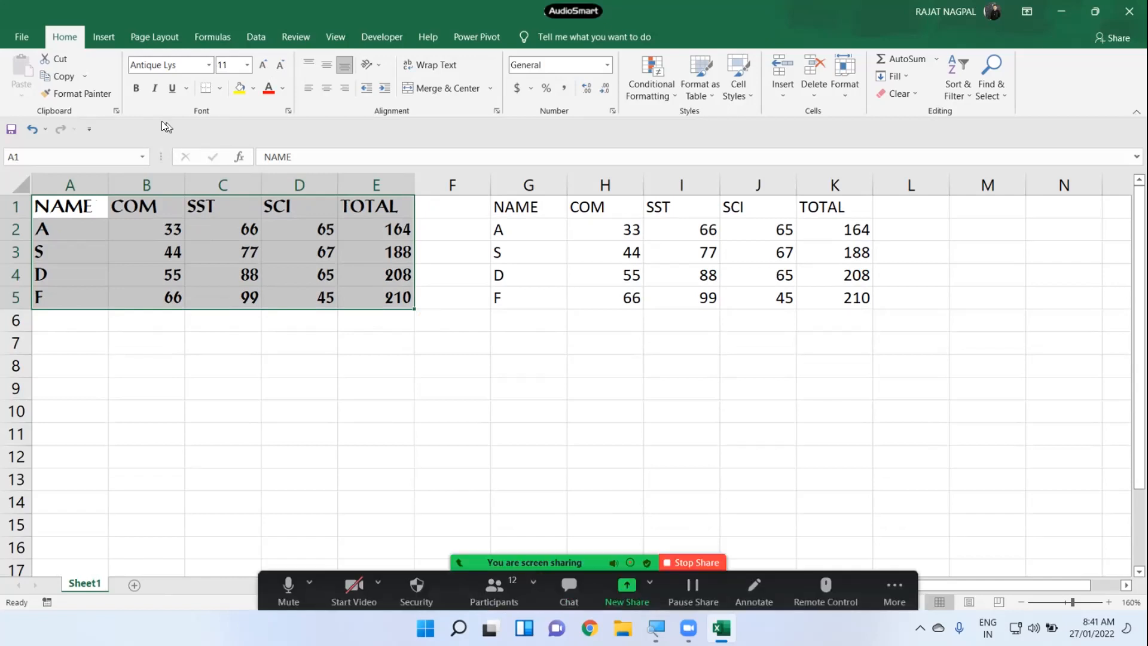
- Switch the A1:E5 table to Arial and bring its font size down to 10
{"action": "left_click", "coordinate": [208, 64]}
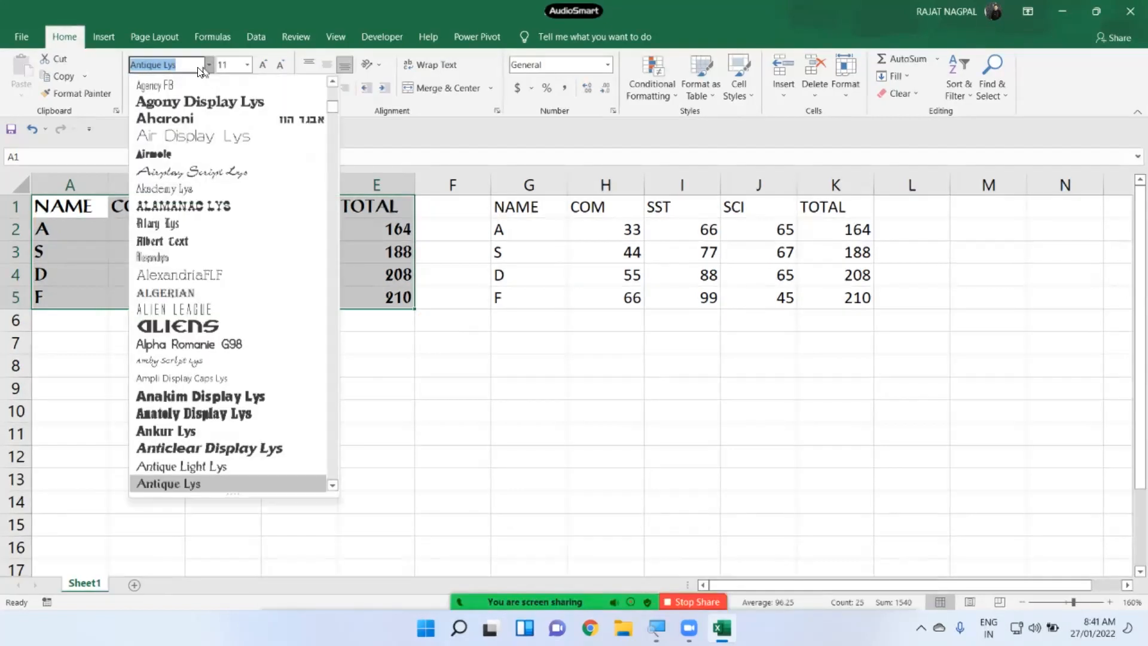
{"action": "scroll", "coordinate": [258, 342], "scroll_direction": "down", "scroll_amount": 4}
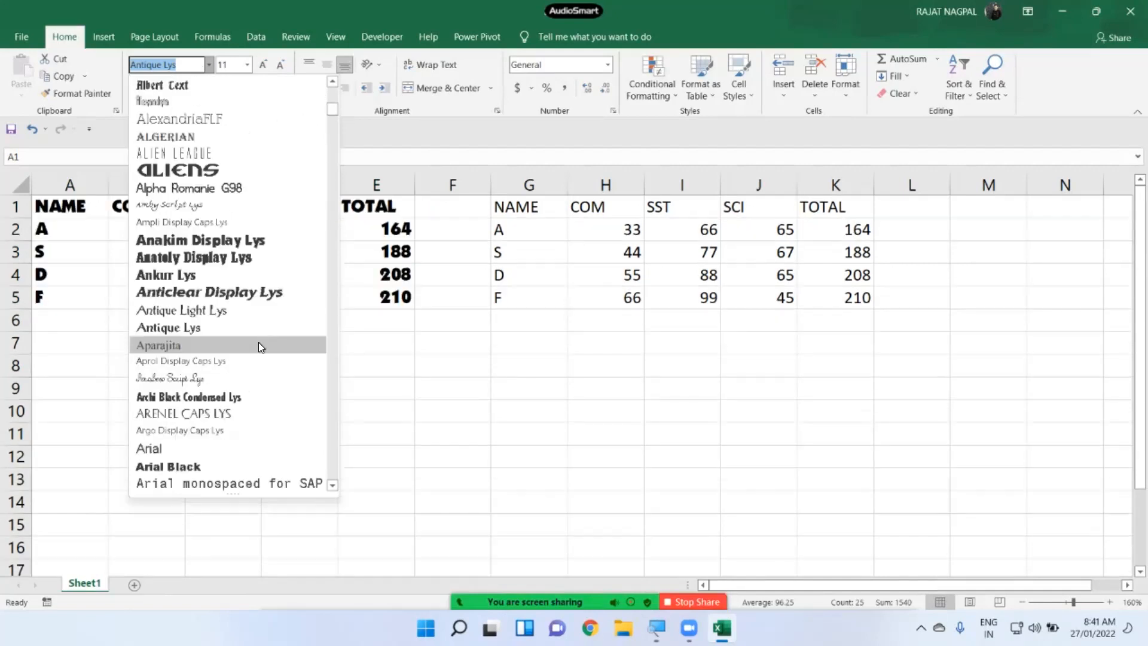
{"action": "left_click", "coordinate": [234, 395]}
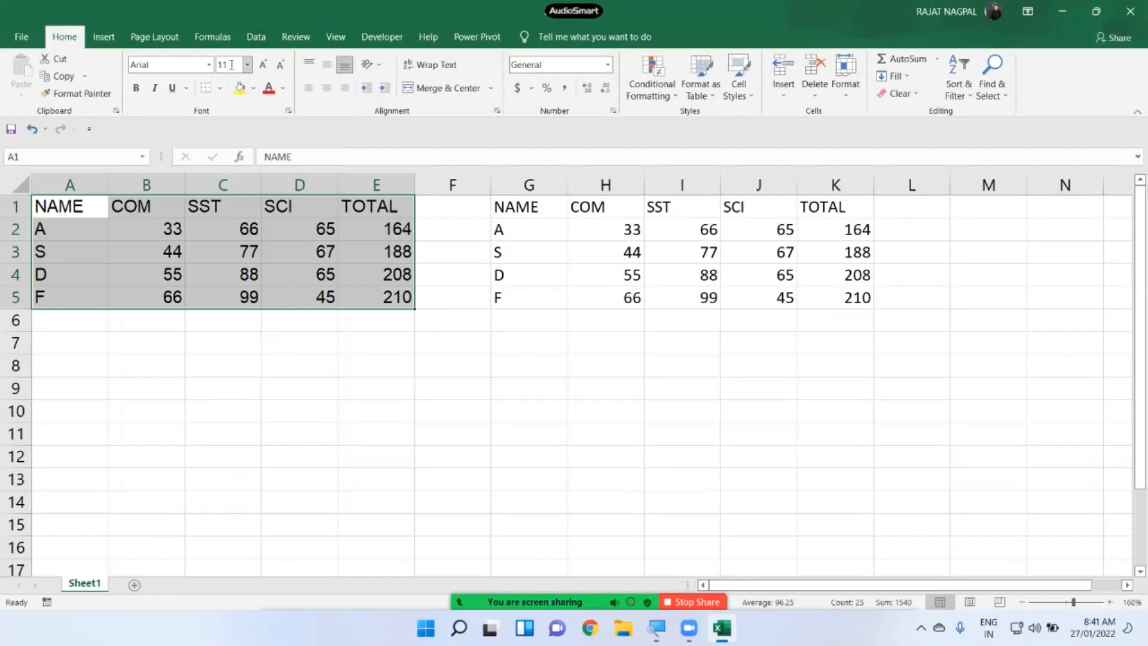
{"action": "left_click", "coordinate": [264, 63]}
{"action": "left_click", "coordinate": [264, 63]}
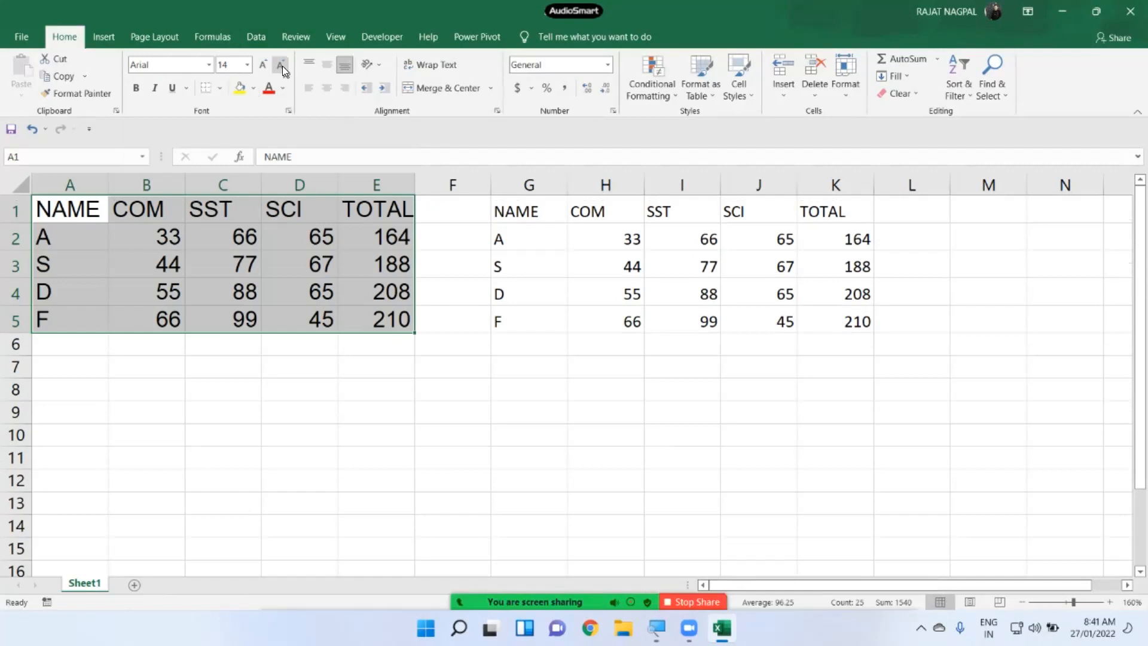
{"action": "left_click", "coordinate": [281, 65]}
{"action": "left_click", "coordinate": [281, 64]}
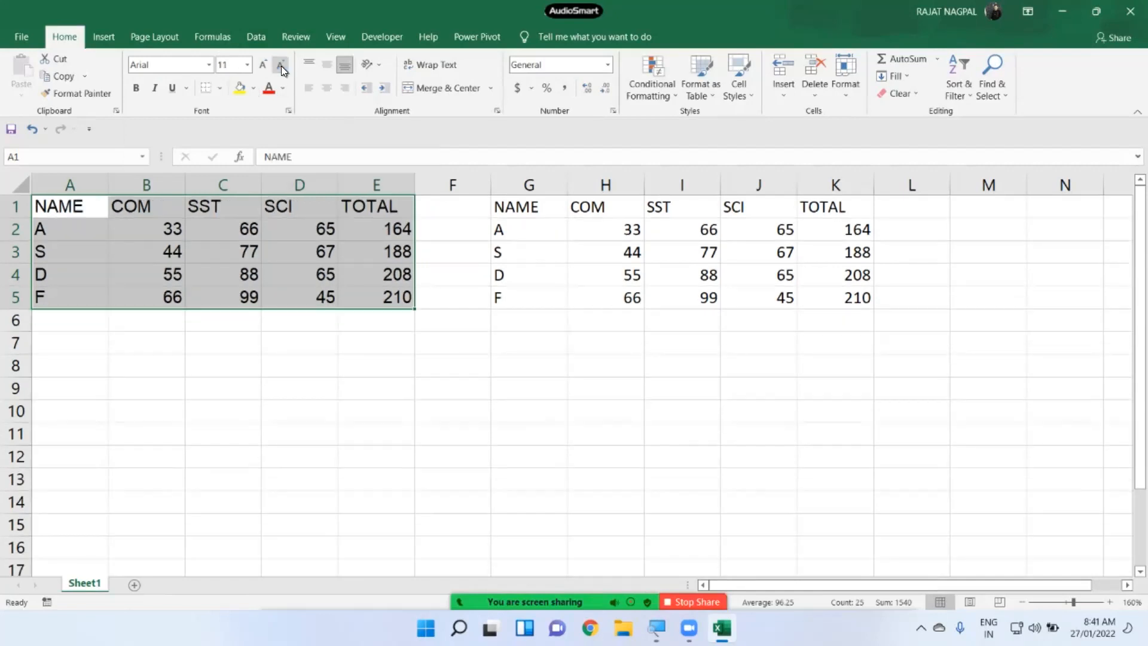
{"action": "left_click", "coordinate": [281, 66]}
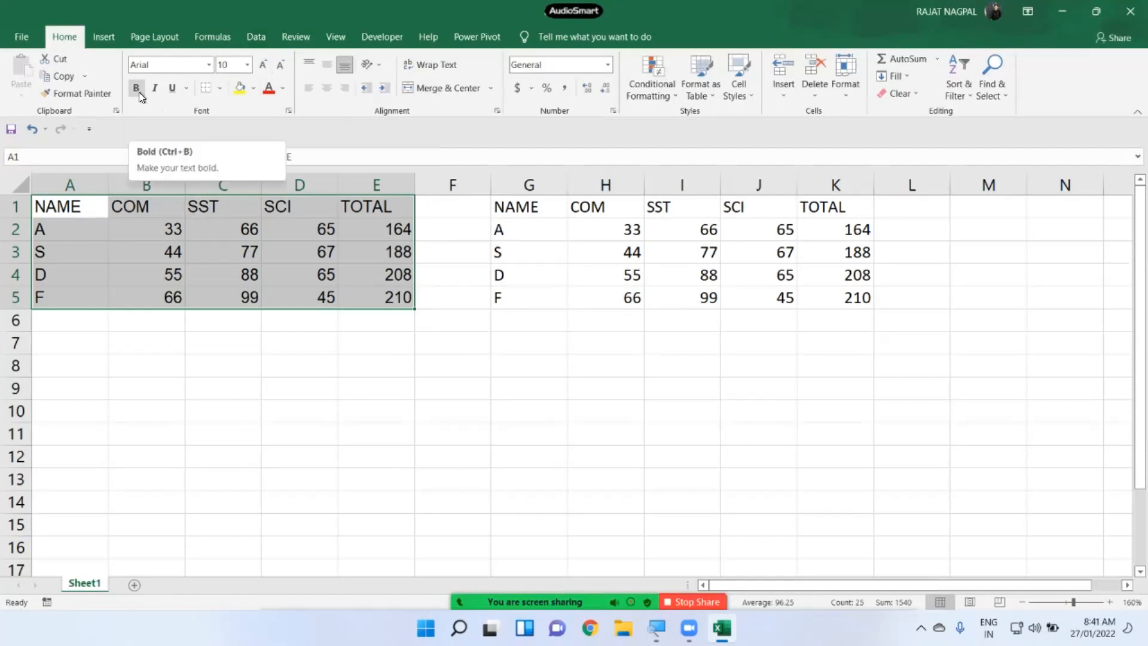
{"action": "left_click", "coordinate": [72, 206]}
{"action": "left_click_drag", "start_coordinate": [72, 206], "coordinate": [372, 201]}
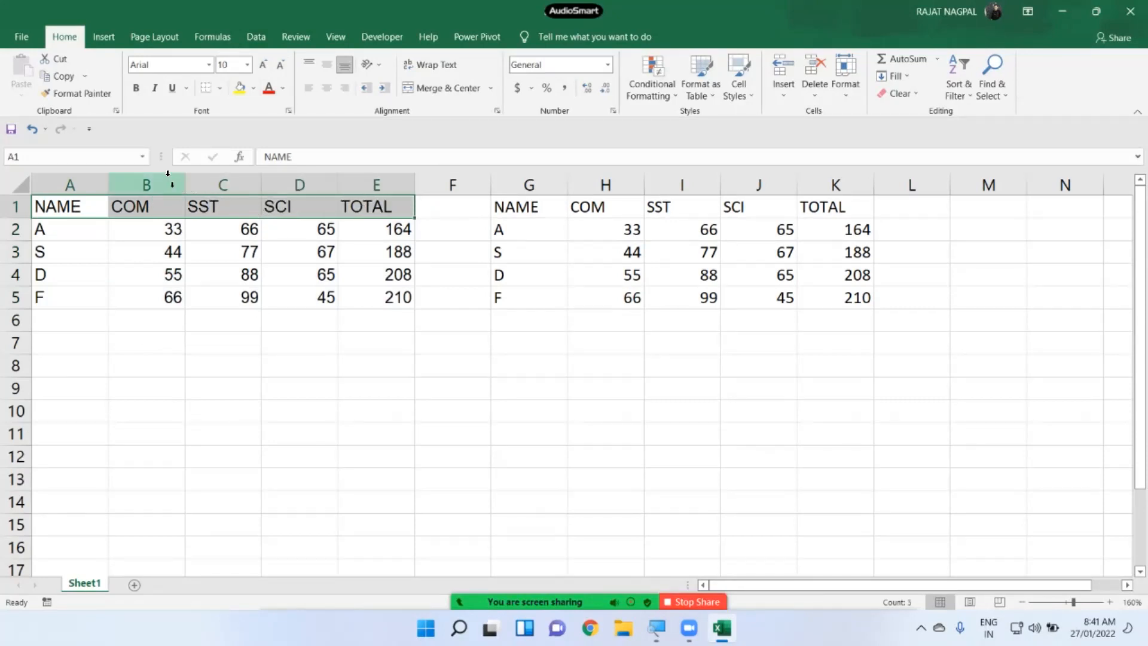
{"action": "left_click", "coordinate": [137, 91]}
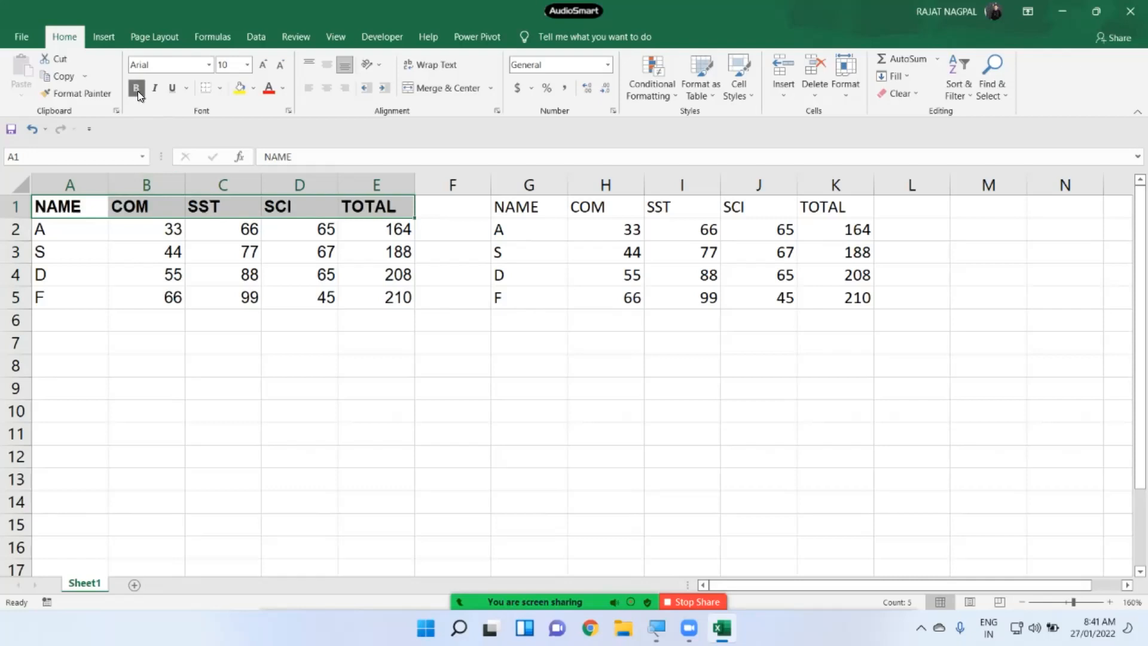
{"action": "left_click", "coordinate": [268, 274]}
{"action": "left_click_drag", "start_coordinate": [82, 210], "coordinate": [362, 207]}
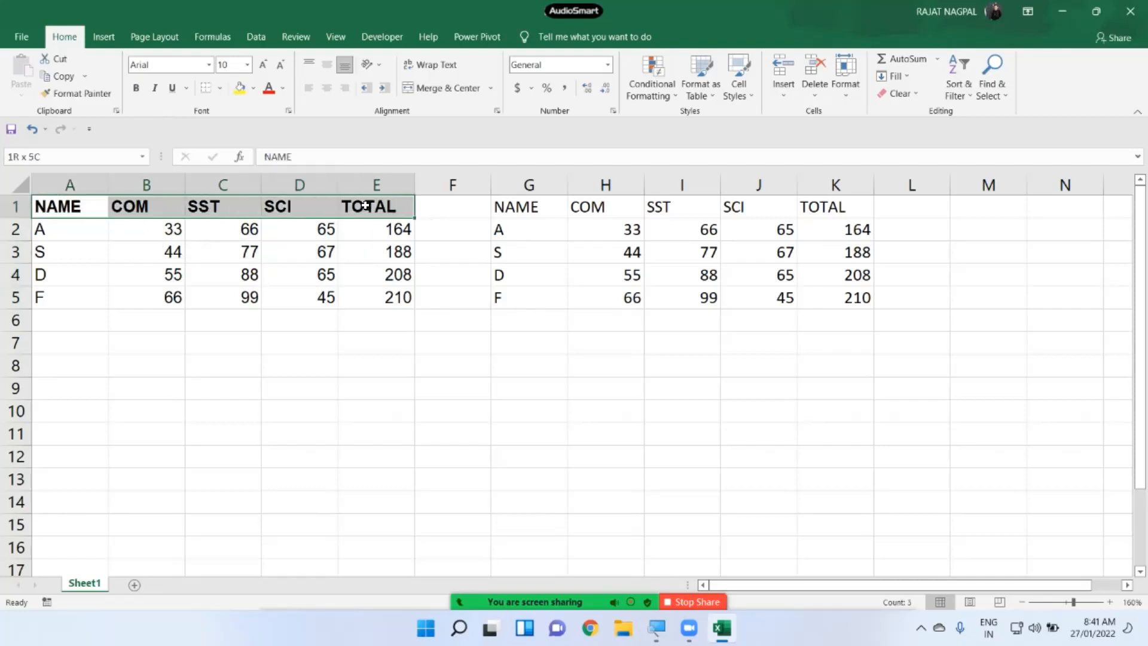
{"action": "left_click", "coordinate": [151, 89]}
{"action": "left_click", "coordinate": [152, 88]}
{"action": "left_click", "coordinate": [152, 89]}
{"action": "left_click", "coordinate": [152, 89]}
{"action": "left_click", "coordinate": [152, 90]}
{"action": "left_click", "coordinate": [151, 90]}
{"action": "left_click", "coordinate": [152, 90]}
{"action": "left_click", "coordinate": [152, 90]}
{"action": "left_click", "coordinate": [173, 89]}
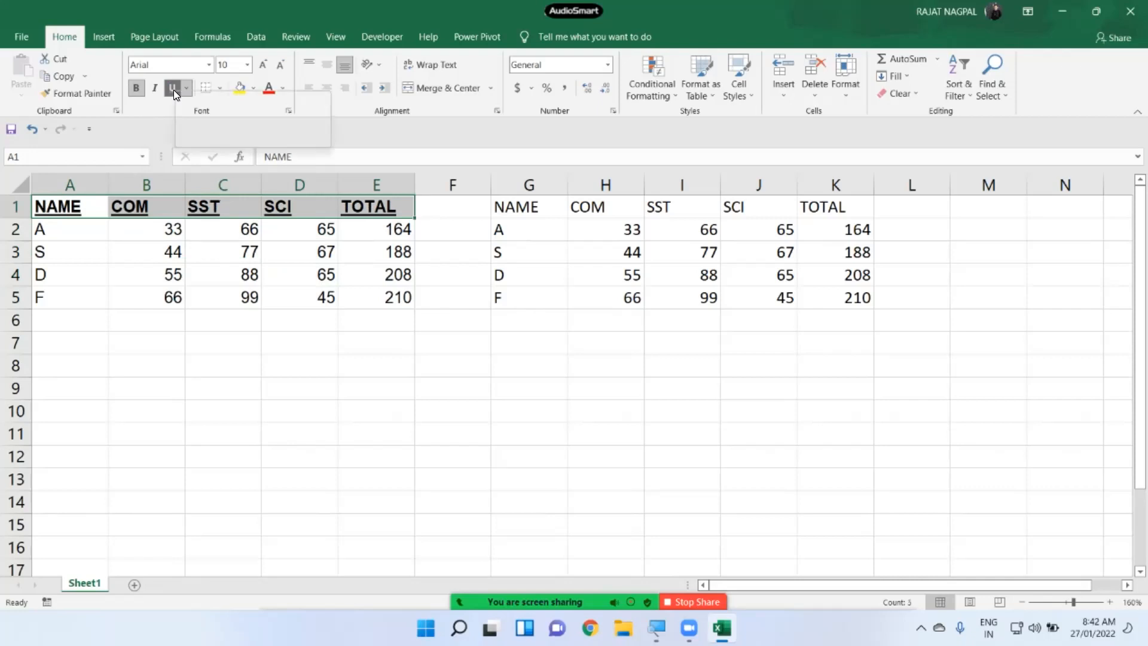
{"action": "left_click", "coordinate": [174, 90]}
{"action": "left_click", "coordinate": [174, 90]}
{"action": "left_click", "coordinate": [174, 90]}
{"action": "left_click", "coordinate": [173, 90]}
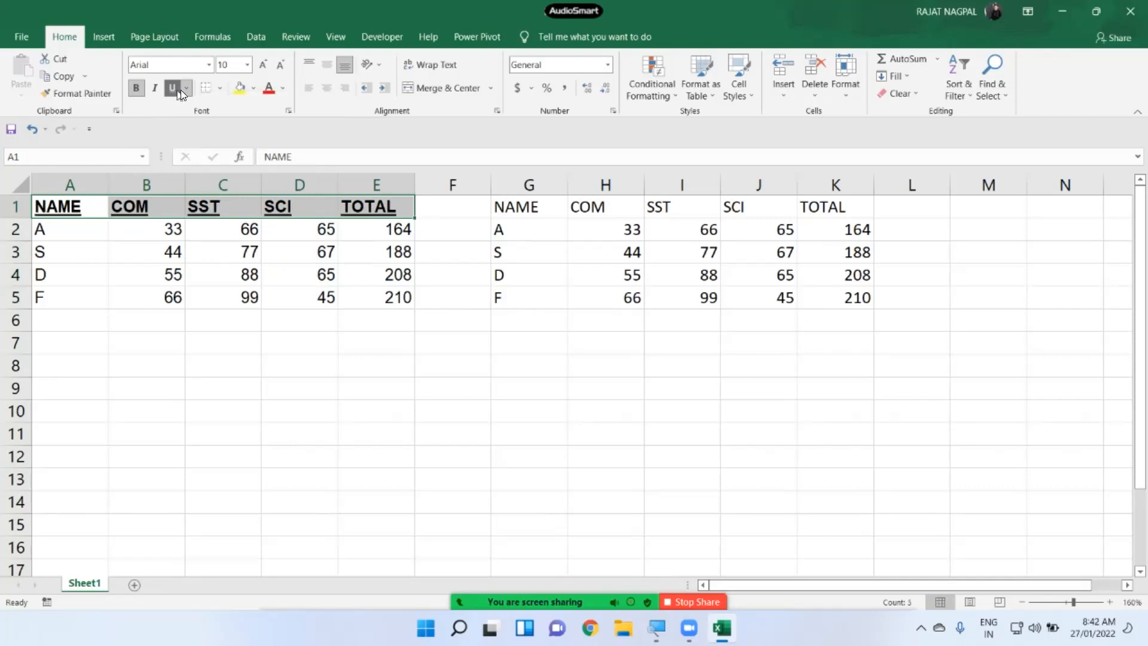
{"action": "left_click", "coordinate": [183, 89]}
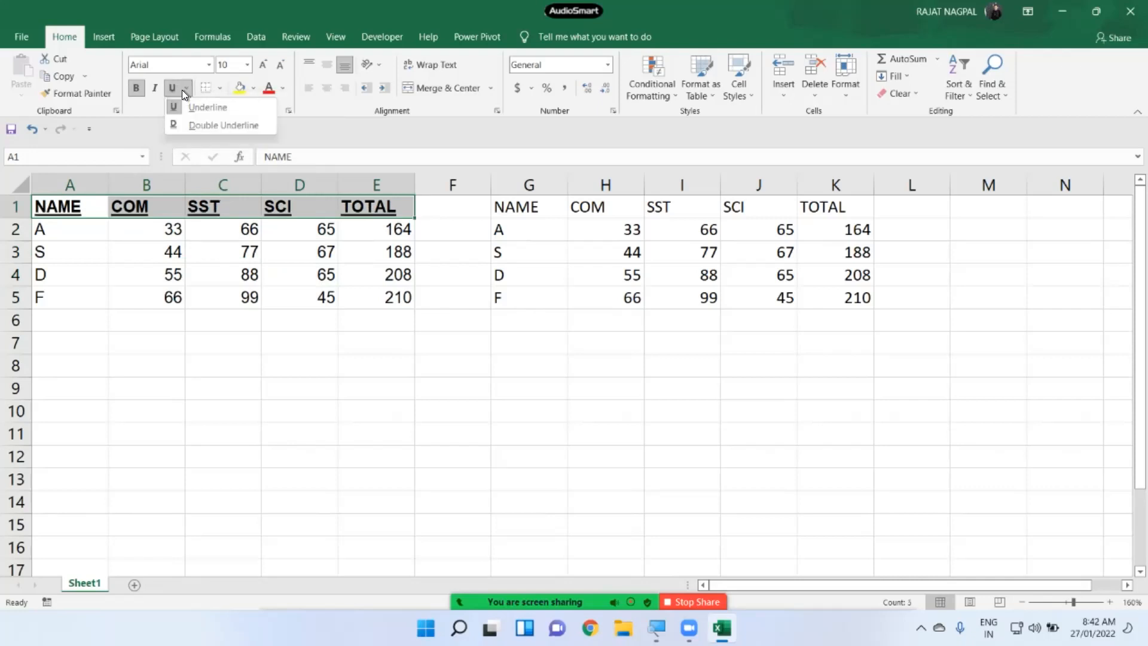
{"action": "left_click", "coordinate": [213, 123]}
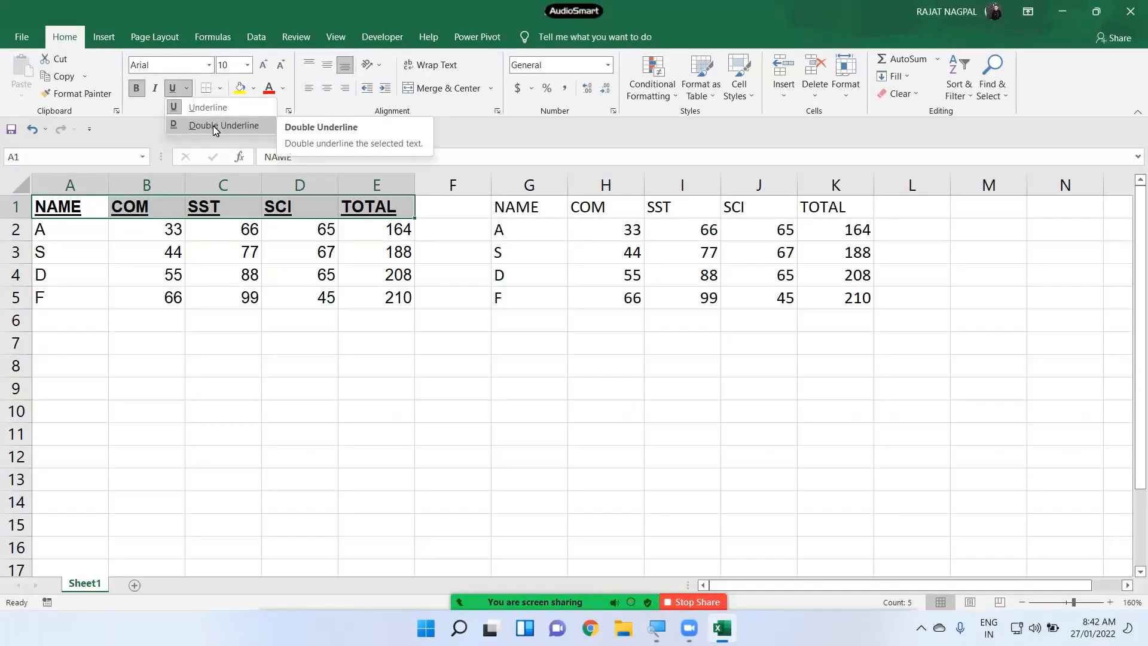
{"action": "left_click", "coordinate": [187, 88]}
{"action": "left_click", "coordinate": [202, 106]}
{"action": "left_click", "coordinate": [173, 89]}
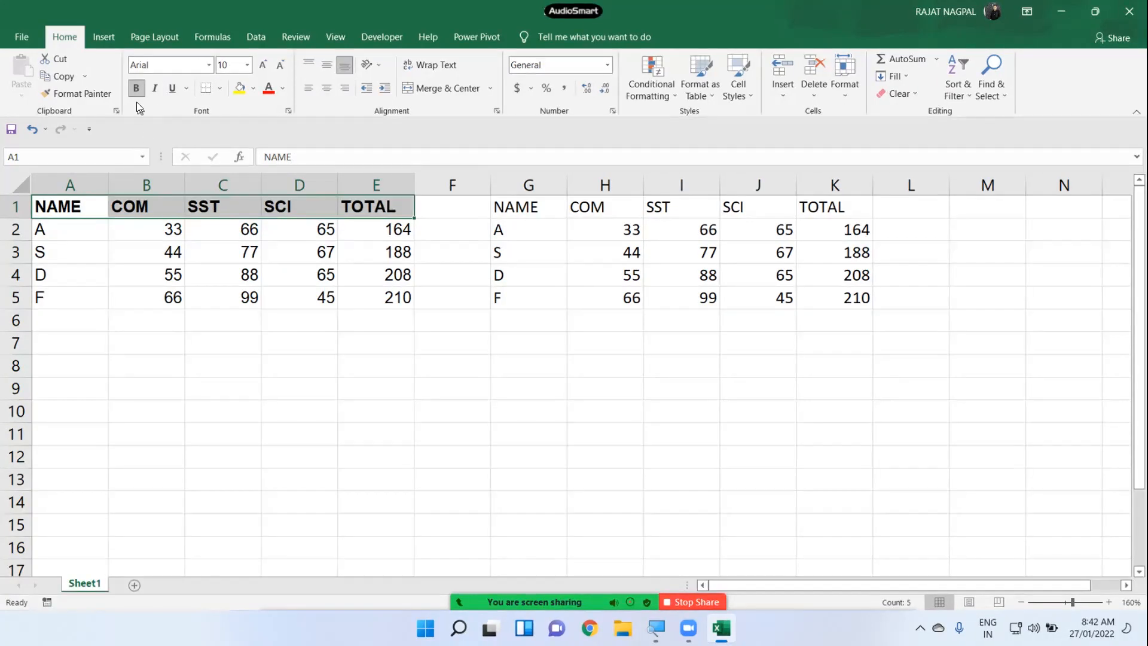
{"action": "left_click", "coordinate": [136, 91]}
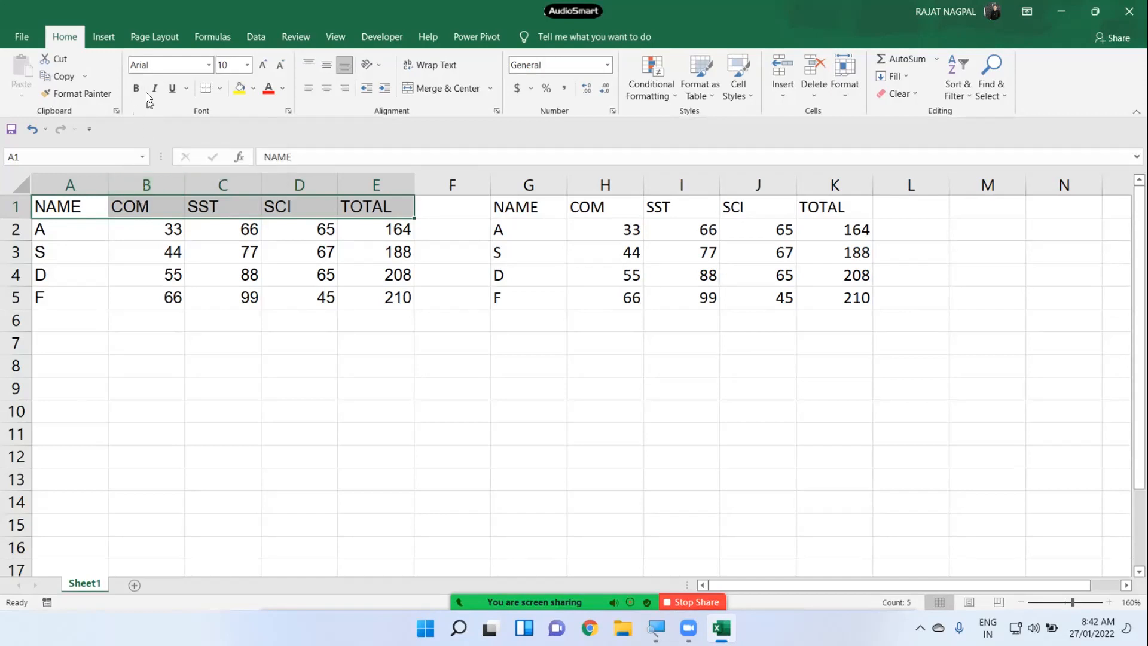
{"action": "left_click", "coordinate": [135, 89]}
{"action": "left_click", "coordinate": [135, 90]}
{"action": "left_click", "coordinate": [157, 92]}
{"action": "left_click", "coordinate": [158, 93]}
{"action": "left_click", "coordinate": [169, 89]}
{"action": "left_click", "coordinate": [169, 89]}
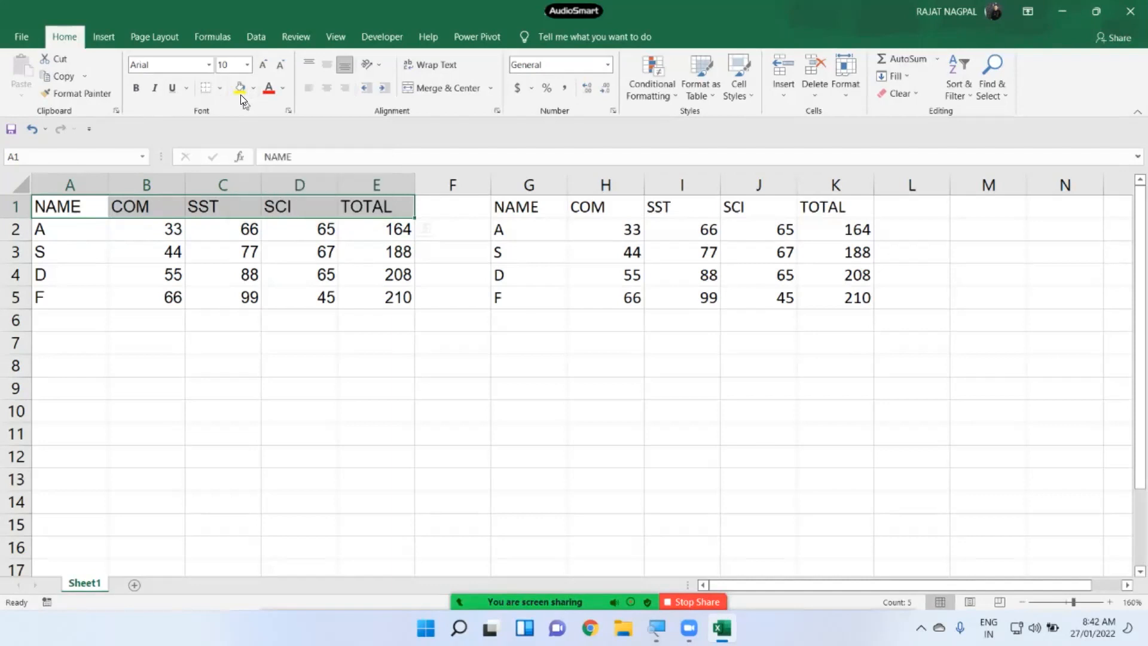
{"action": "left_click", "coordinate": [78, 210]}
- Fill student D's row A4:E4 yellow
{"action": "left_click_drag", "start_coordinate": [83, 207], "coordinate": [305, 206]}
{"action": "left_click_drag", "start_coordinate": [72, 274], "coordinate": [381, 279]}
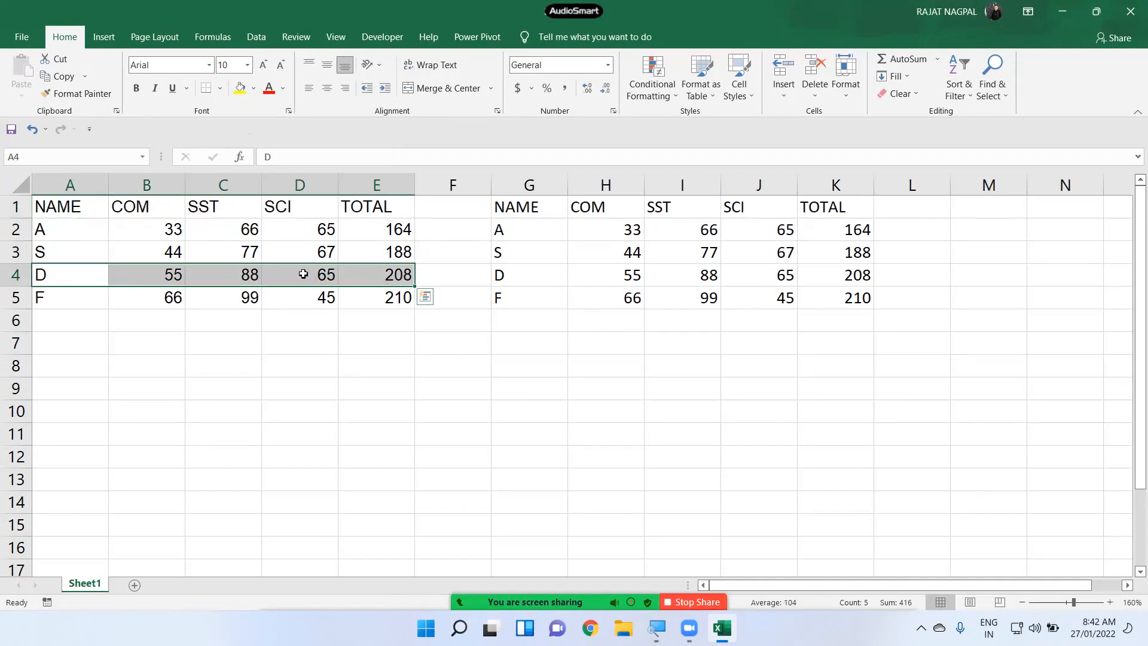
{"action": "left_click_drag", "start_coordinate": [84, 274], "coordinate": [366, 274]}
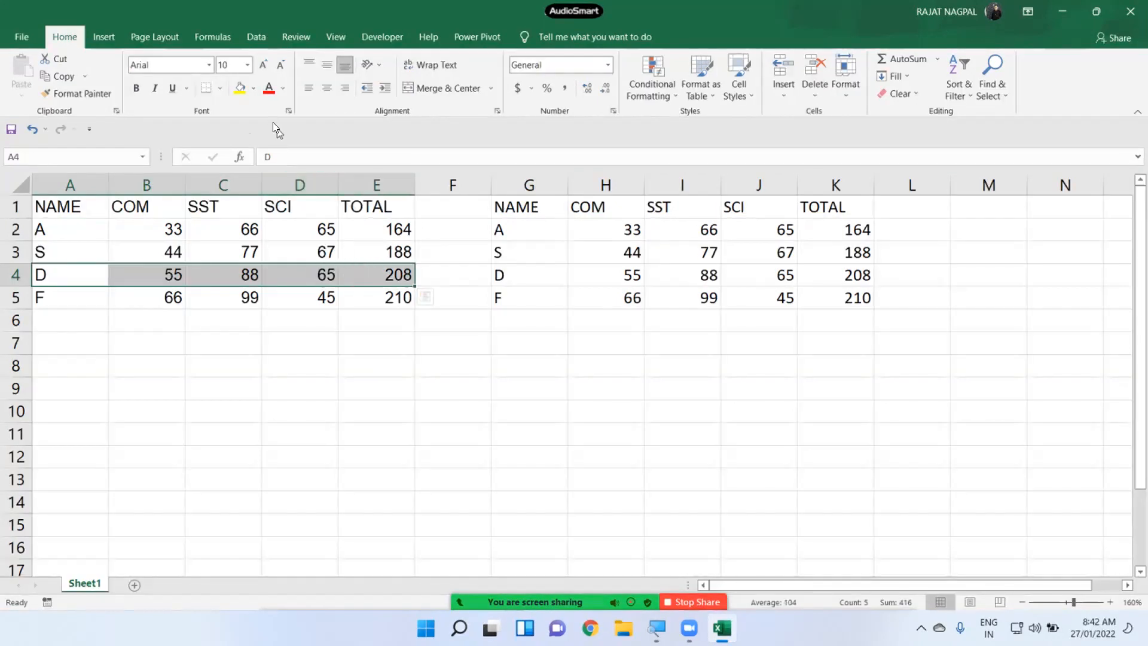
{"action": "left_click", "coordinate": [251, 93]}
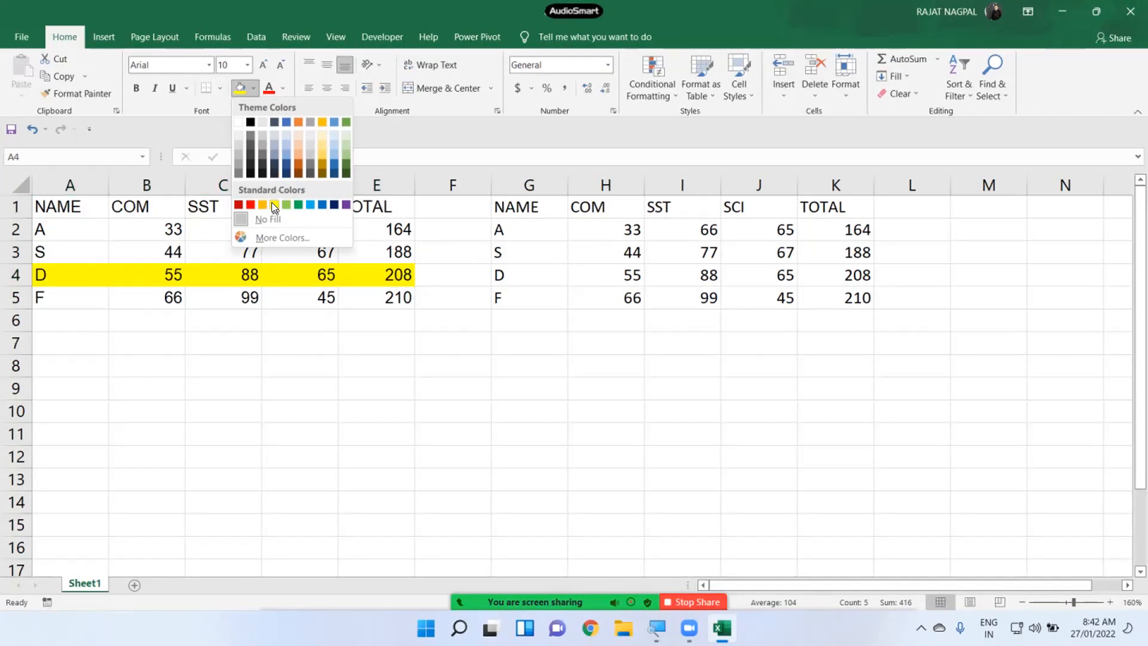
{"action": "left_click", "coordinate": [273, 203]}
- Fill student A's row A2:E2 light green, then reselect the marks table
{"action": "left_click_drag", "start_coordinate": [72, 234], "coordinate": [361, 226]}
{"action": "left_click", "coordinate": [252, 89]}
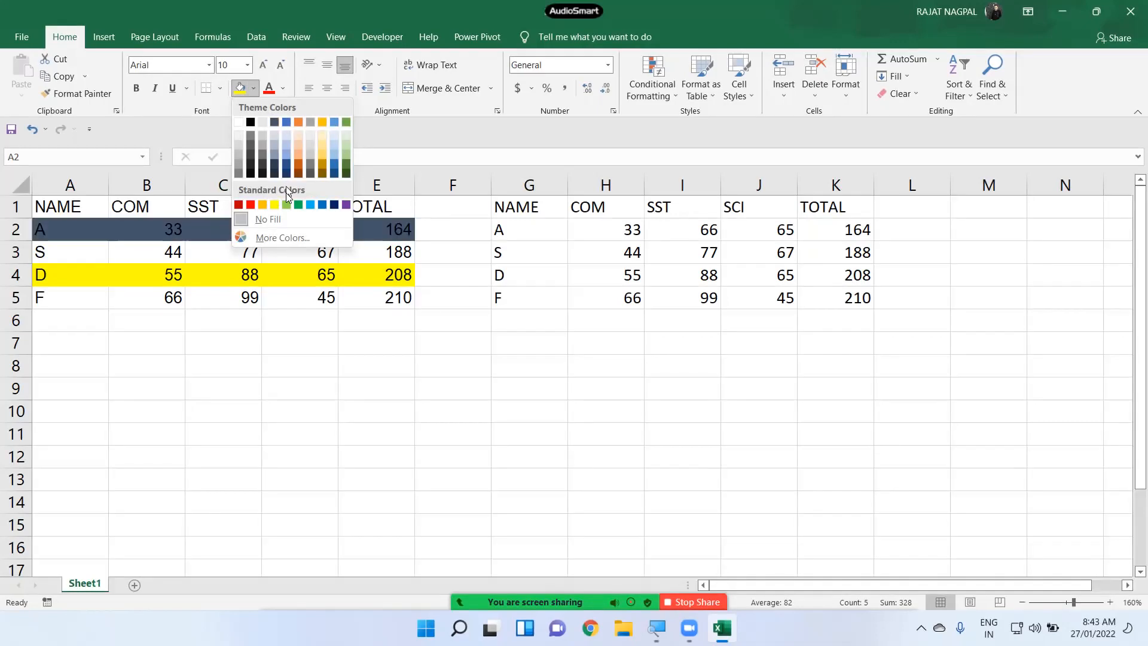
{"action": "left_click", "coordinate": [285, 204]}
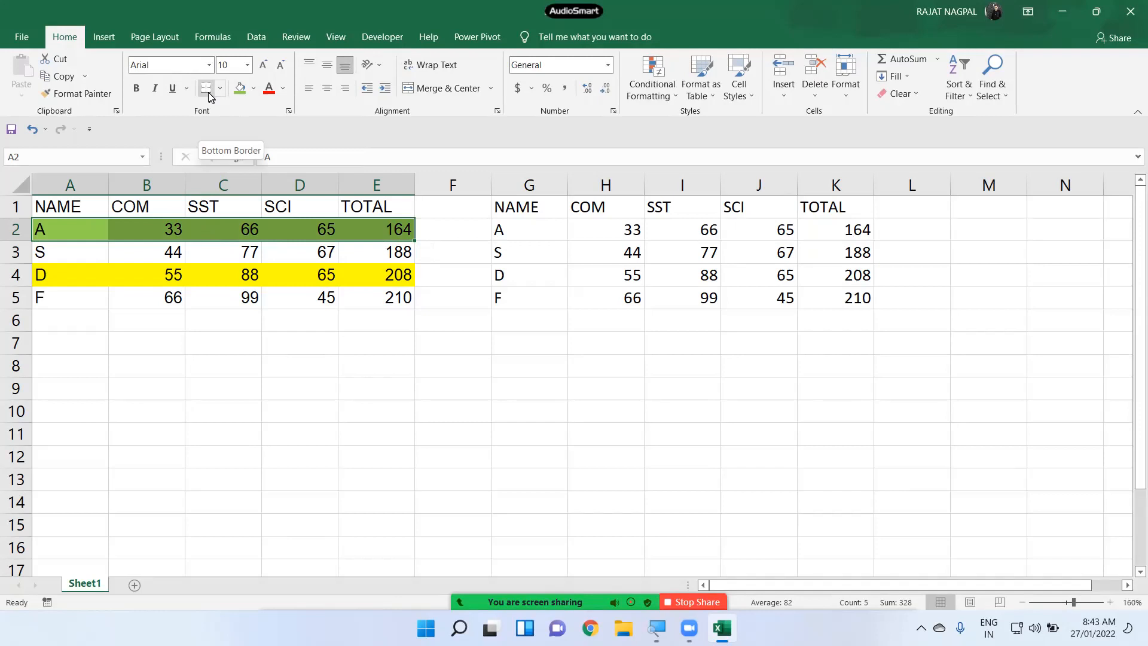
{"action": "left_click", "coordinate": [305, 368]}
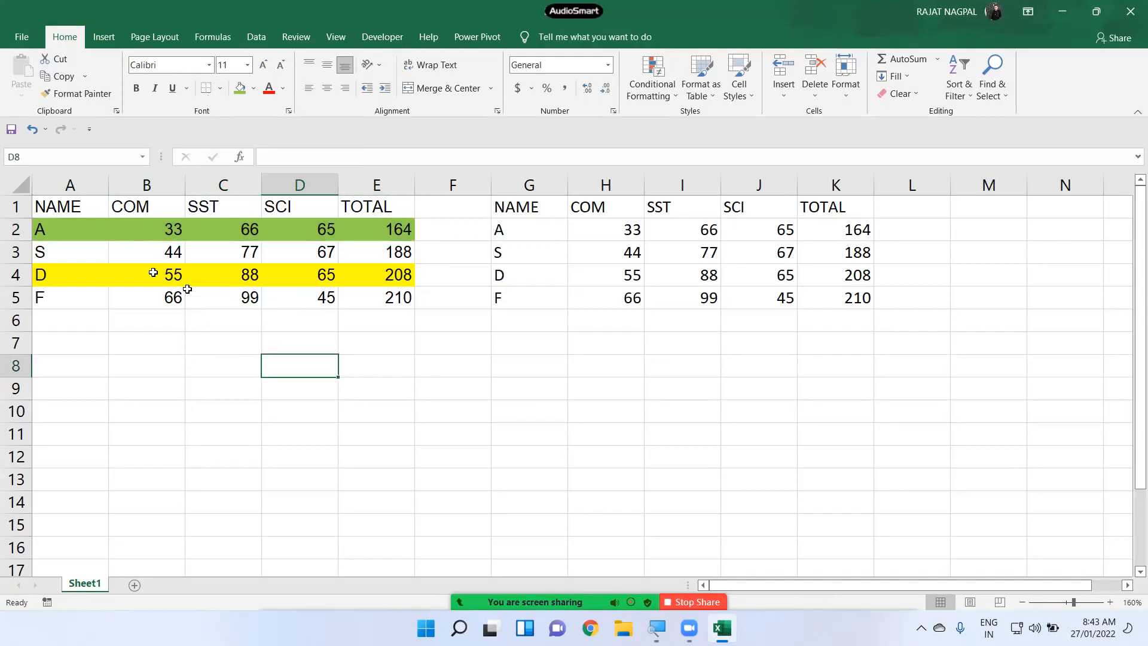
{"action": "left_click_drag", "start_coordinate": [243, 343], "coordinate": [590, 415]}
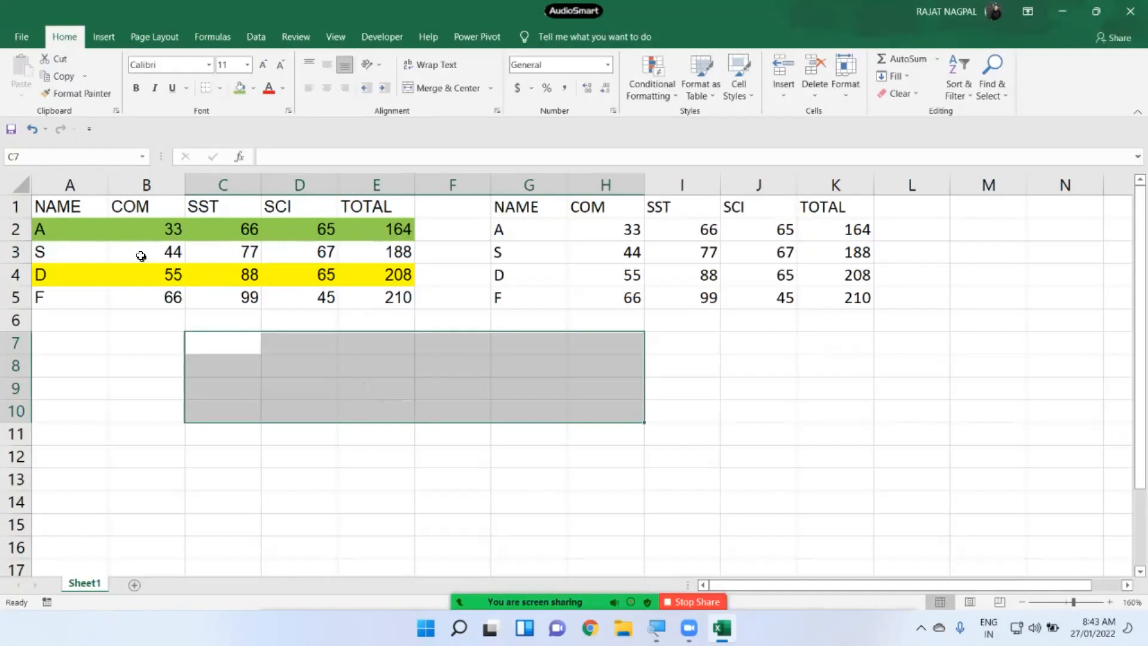
{"action": "left_click_drag", "start_coordinate": [83, 207], "coordinate": [382, 293]}
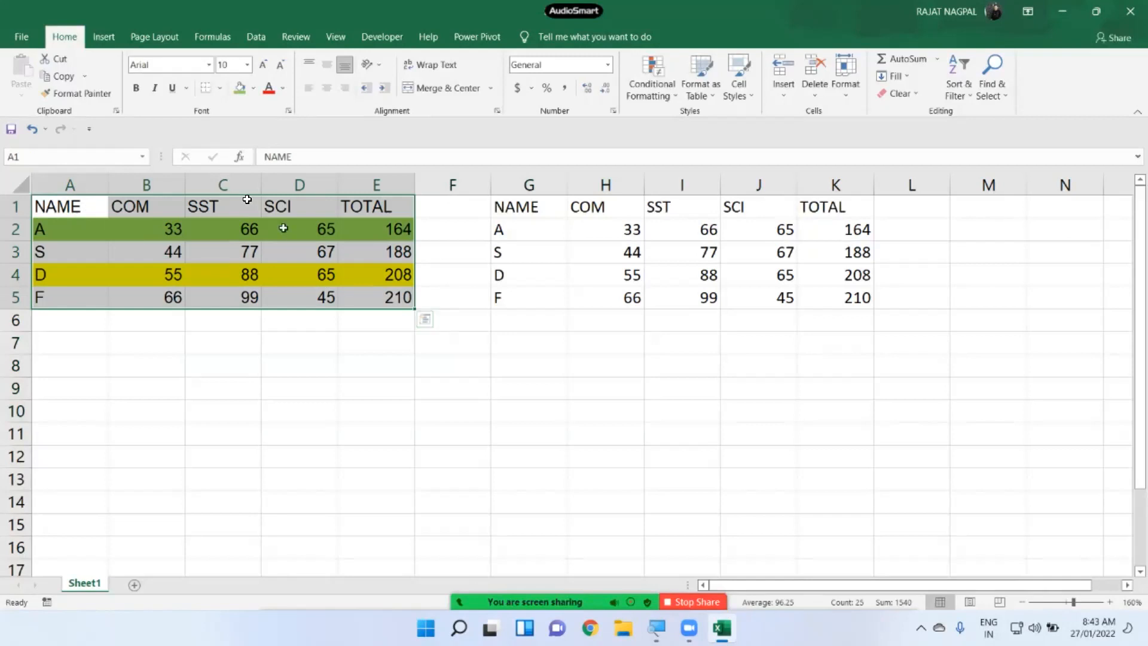
{"action": "left_click", "coordinate": [221, 87]}
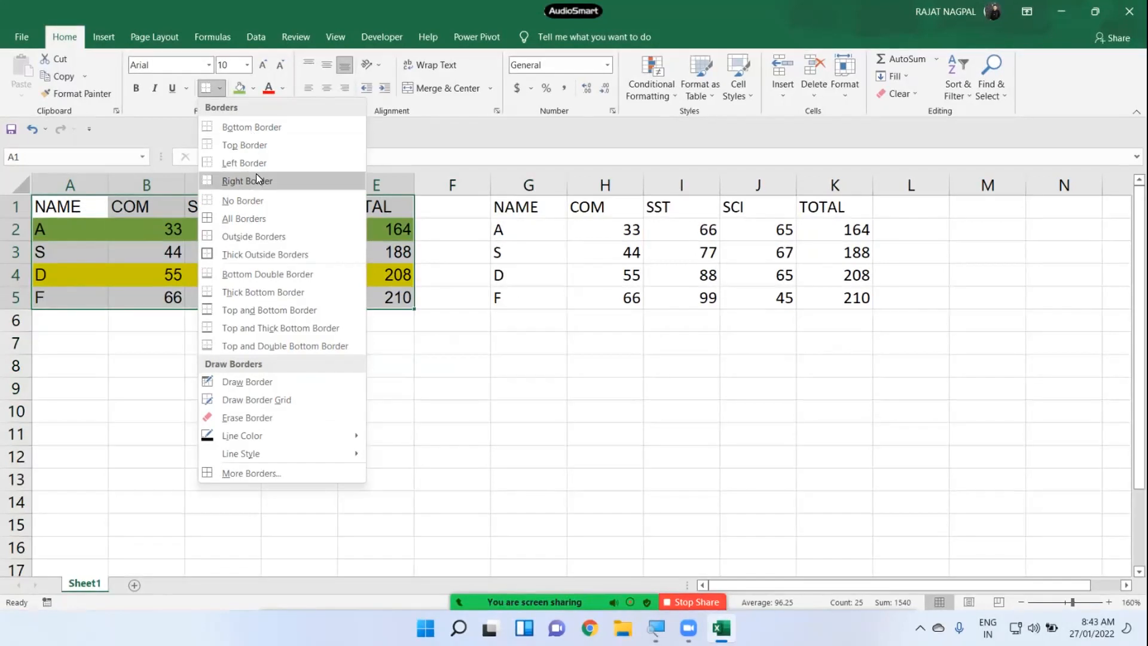
{"action": "left_click", "coordinate": [244, 219]}
{"action": "left_click", "coordinate": [252, 323]}
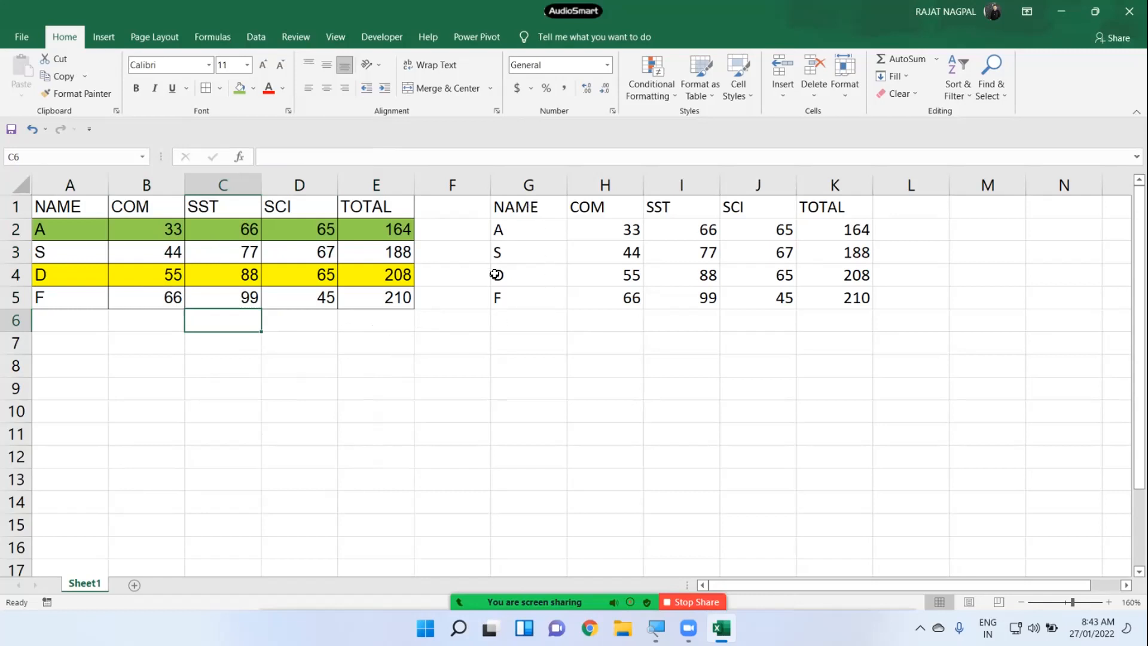
{"action": "left_click_drag", "start_coordinate": [317, 367], "coordinate": [675, 457]}
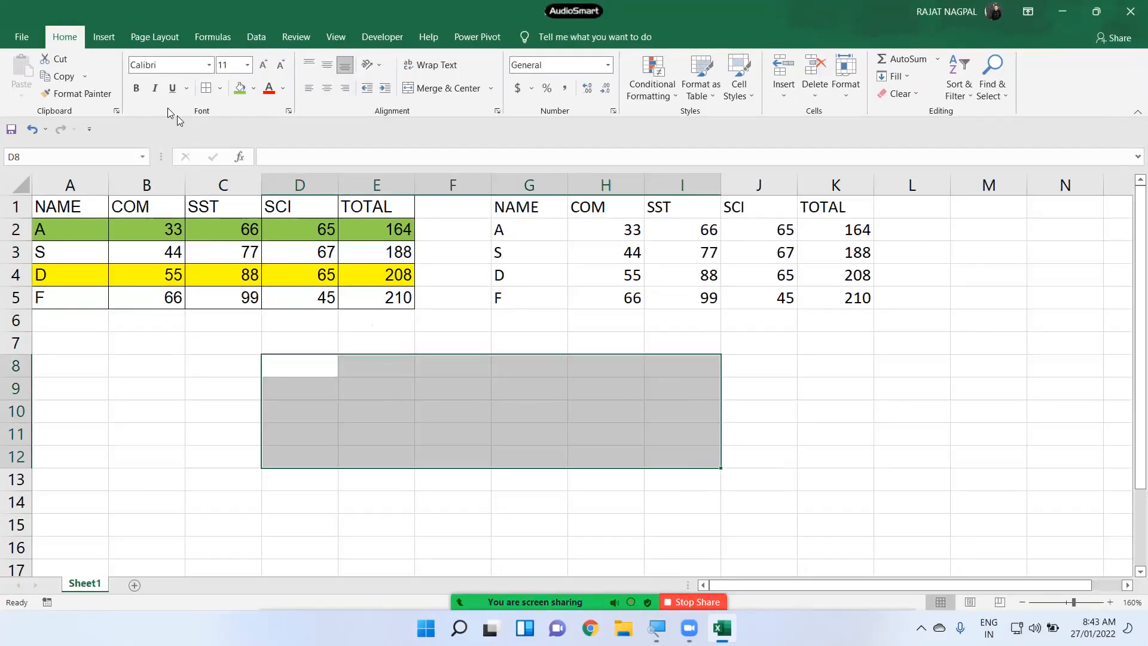
{"action": "left_click", "coordinate": [207, 88]}
{"action": "left_click", "coordinate": [220, 88]}
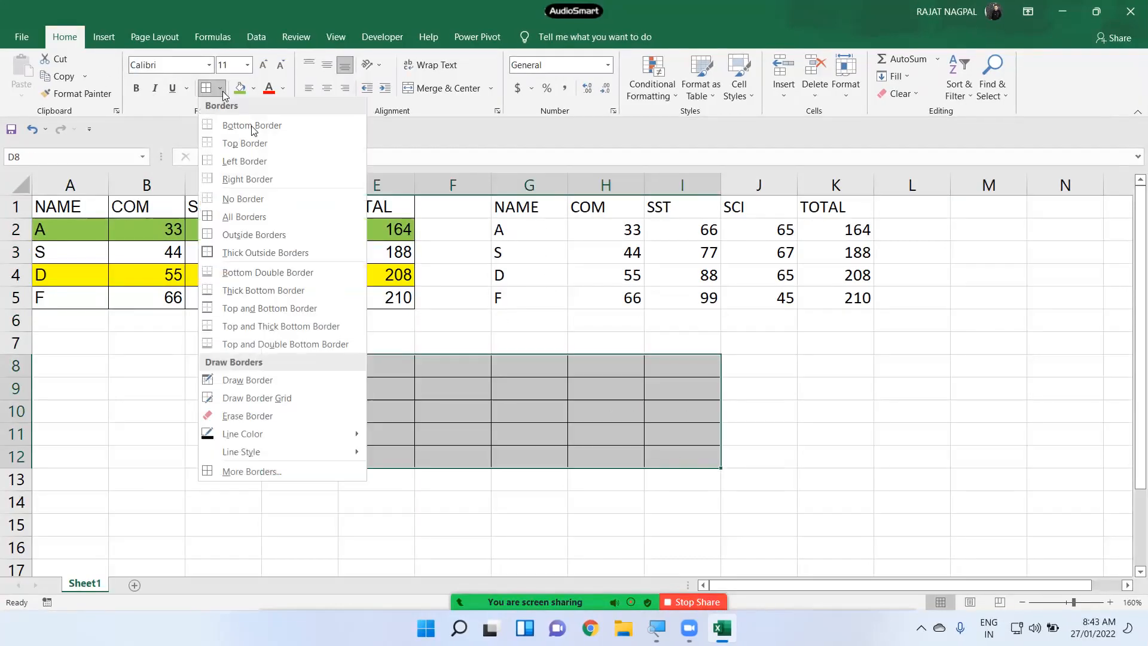
{"action": "left_click", "coordinate": [242, 217]}
{"action": "left_click", "coordinate": [346, 343]}
{"action": "left_click_drag", "start_coordinate": [306, 368], "coordinate": [695, 472]}
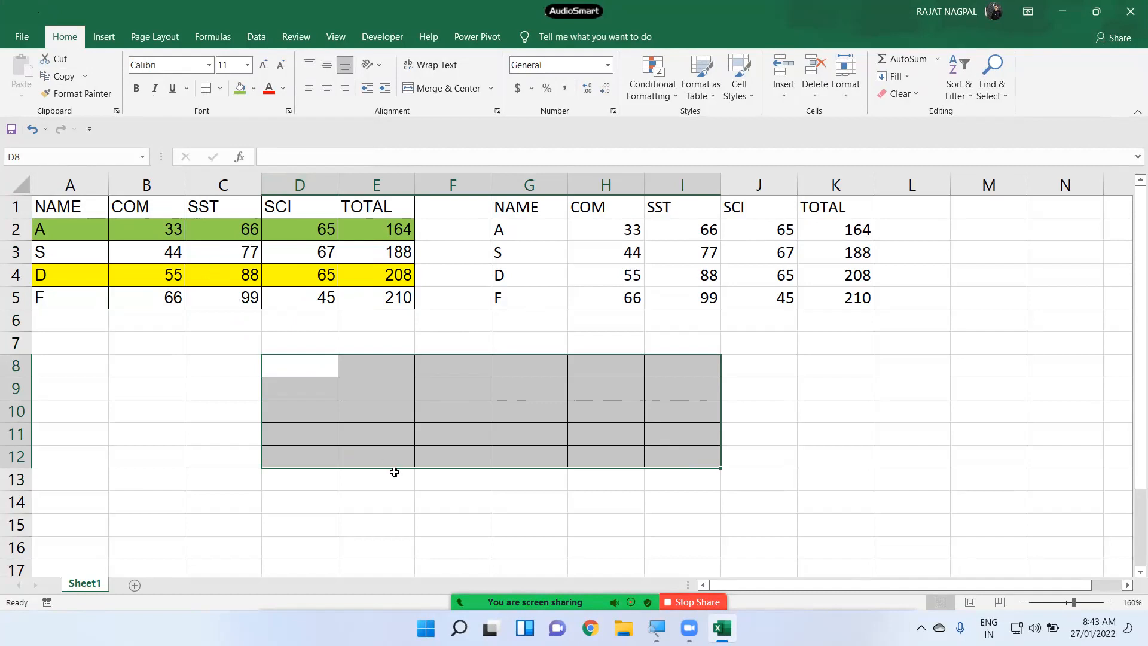
{"action": "left_click", "coordinate": [405, 456]}
{"action": "left_click_drag", "start_coordinate": [303, 353], "coordinate": [556, 452]}
{"action": "left_click_drag", "start_coordinate": [309, 369], "coordinate": [664, 460]}
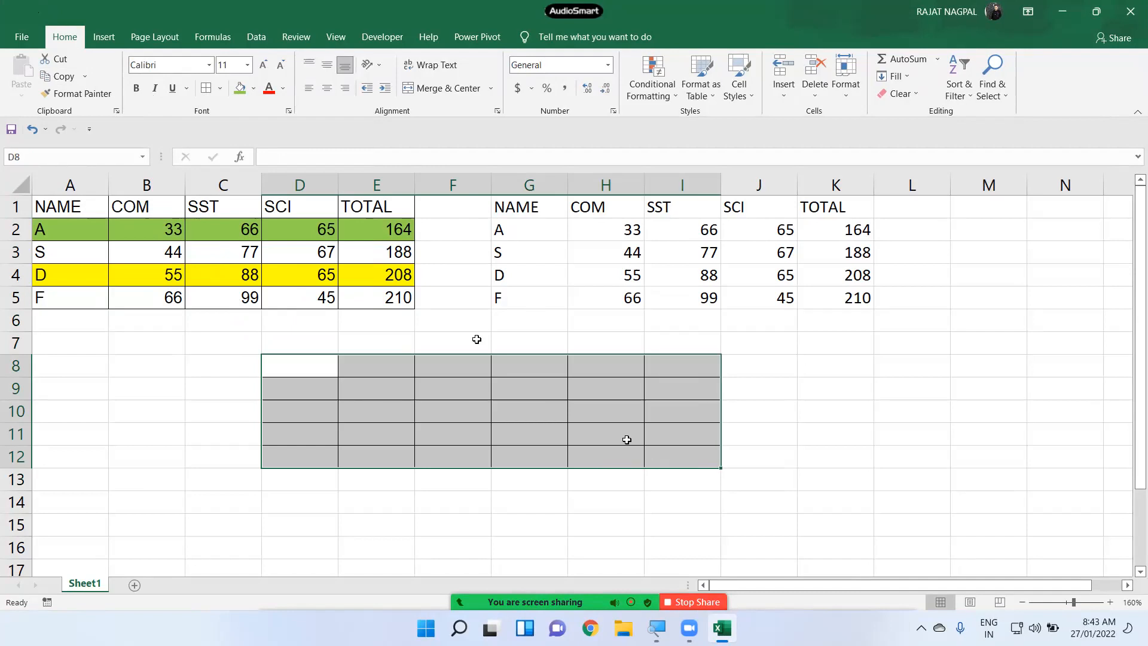
{"action": "left_click", "coordinate": [220, 87]}
{"action": "left_click", "coordinate": [252, 219]}
{"action": "left_click", "coordinate": [220, 88]}
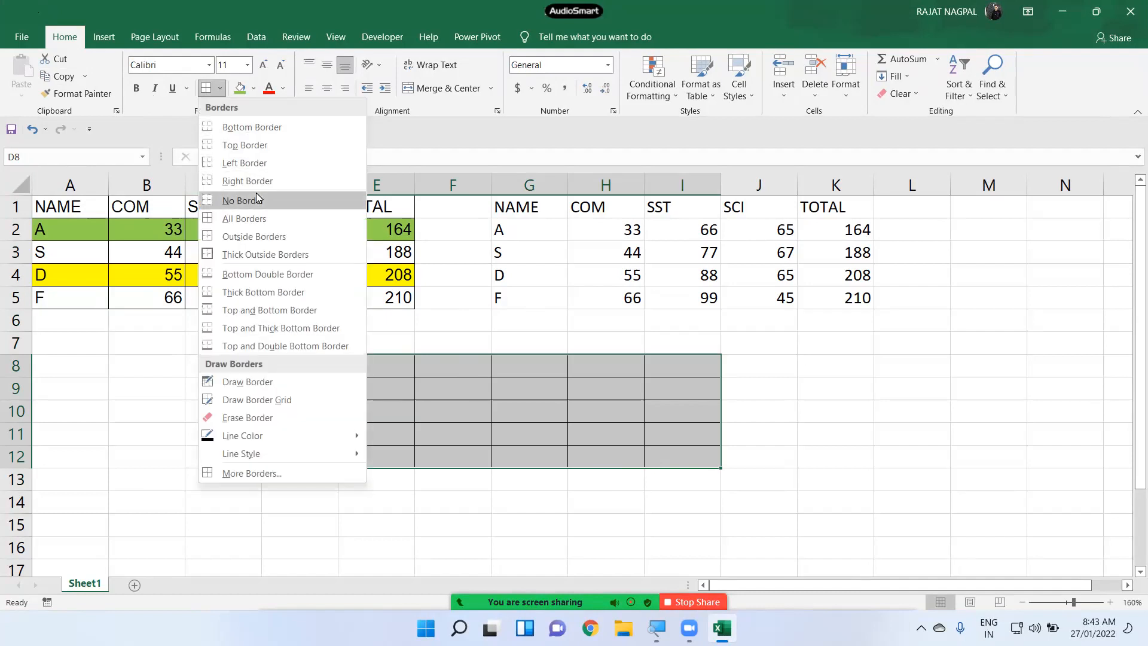
{"action": "left_click", "coordinate": [256, 197]}
{"action": "left_click", "coordinate": [364, 398]}
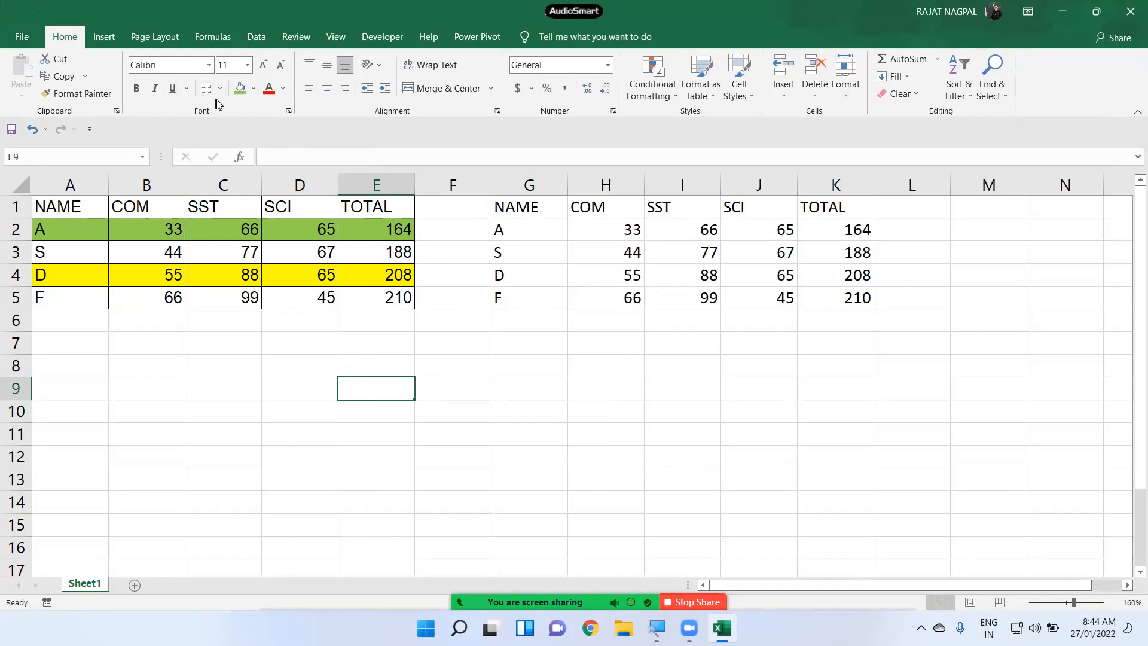
{"action": "left_click_drag", "start_coordinate": [513, 205], "coordinate": [845, 300]}
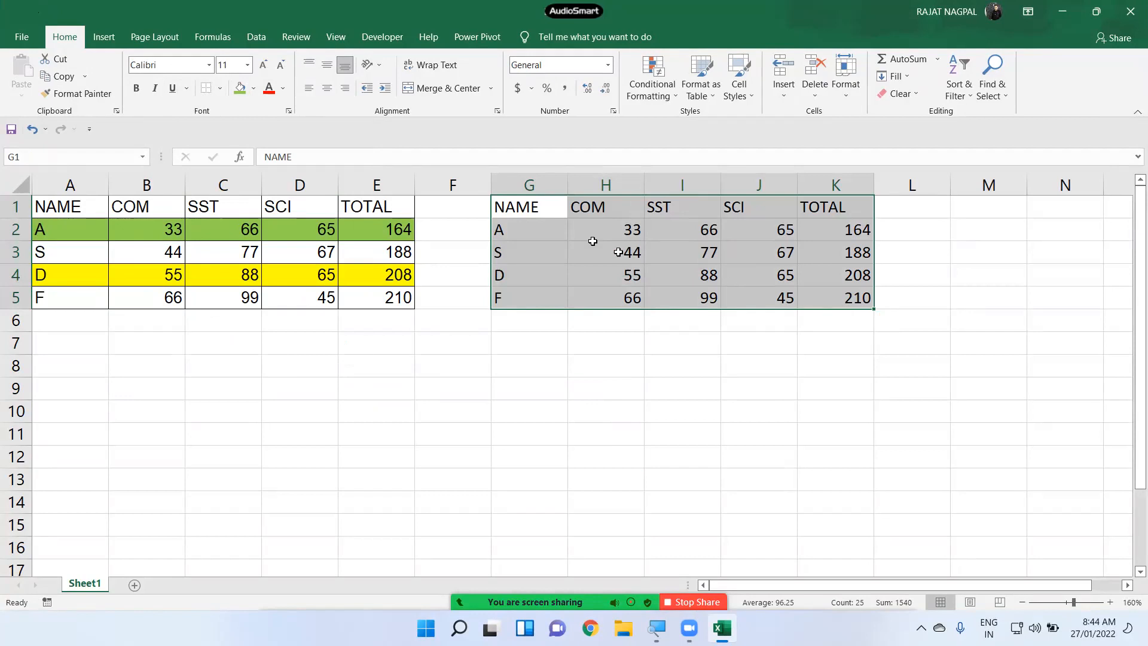
- Make the G1:K5 table's text red, bold, italic and underlined
{"action": "left_click", "coordinate": [283, 95]}
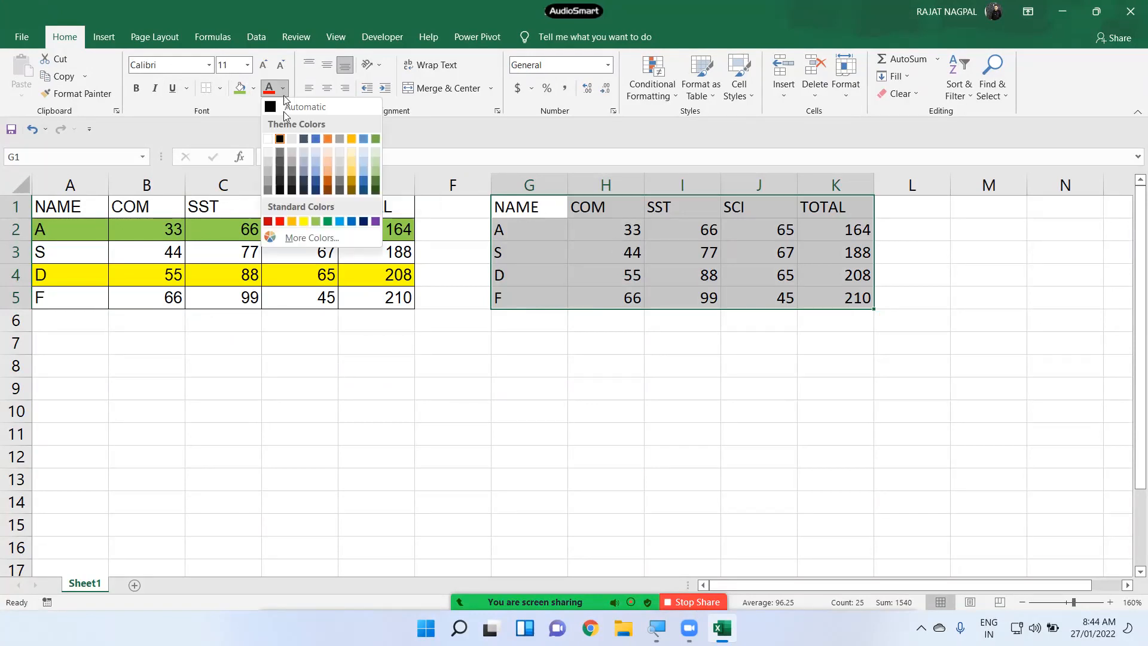
{"action": "left_click", "coordinate": [280, 223]}
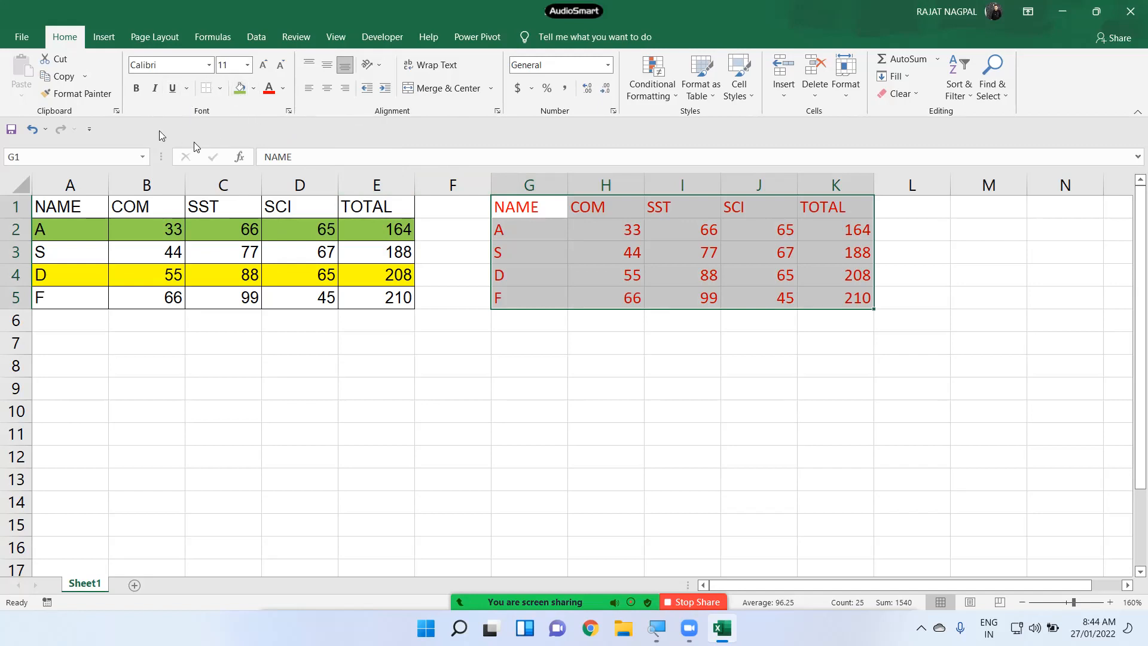
{"action": "left_click", "coordinate": [103, 97]}
{"action": "mouse_move", "coordinate": [524, 213]}
{"action": "left_mouse_down"}
{"action": "mouse_move", "coordinate": [569, 249]}
{"action": "mouse_move", "coordinate": [794, 313]}
{"action": "mouse_move", "coordinate": [853, 295]}
{"action": "mouse_move", "coordinate": [843, 296]}
{"action": "left_mouse_up"}
{"action": "left_click", "coordinate": [137, 89]}
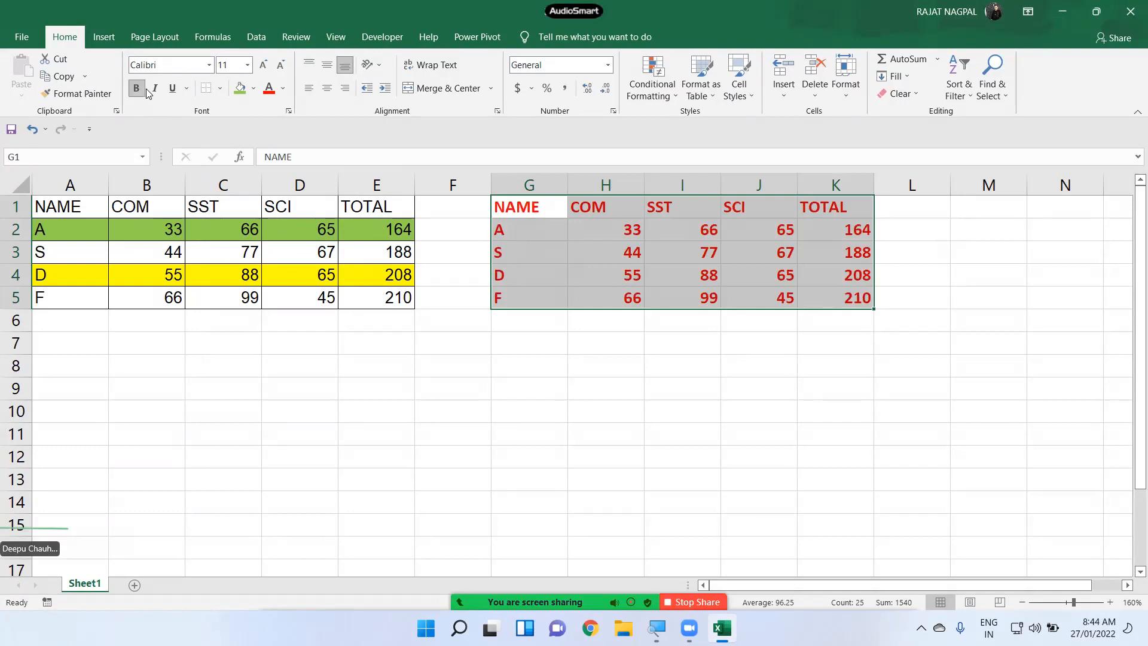
{"action": "left_click", "coordinate": [153, 89]}
{"action": "left_click", "coordinate": [172, 88]}
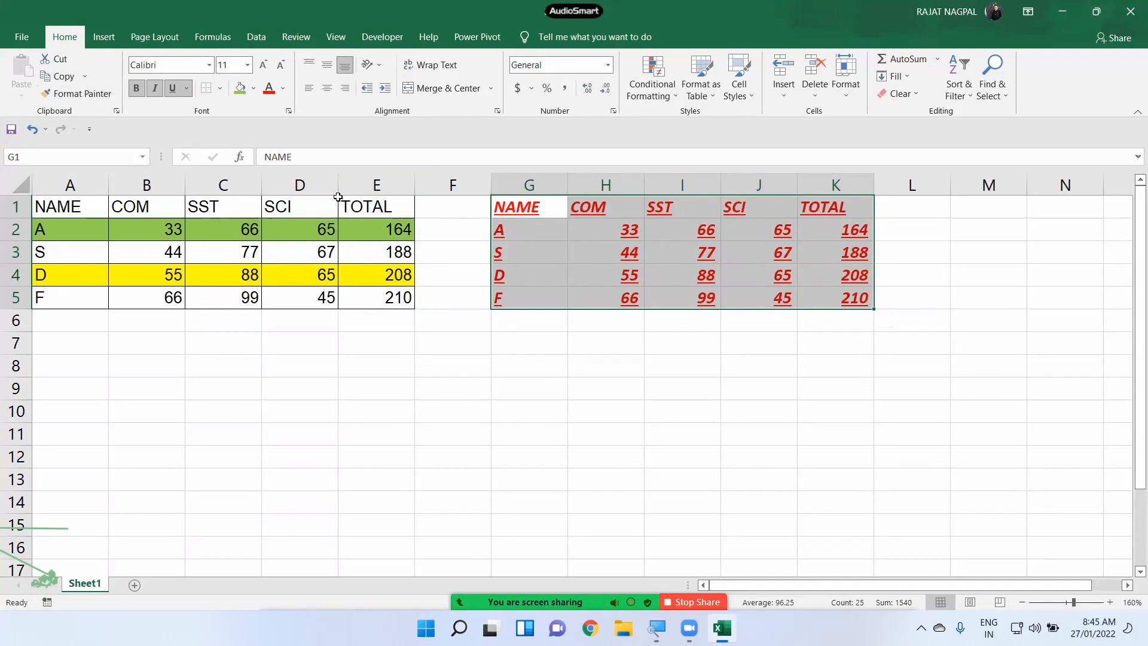
- Format-paint the G1:K5 table's styling onto A1:E5
{"action": "left_click", "coordinate": [70, 97]}
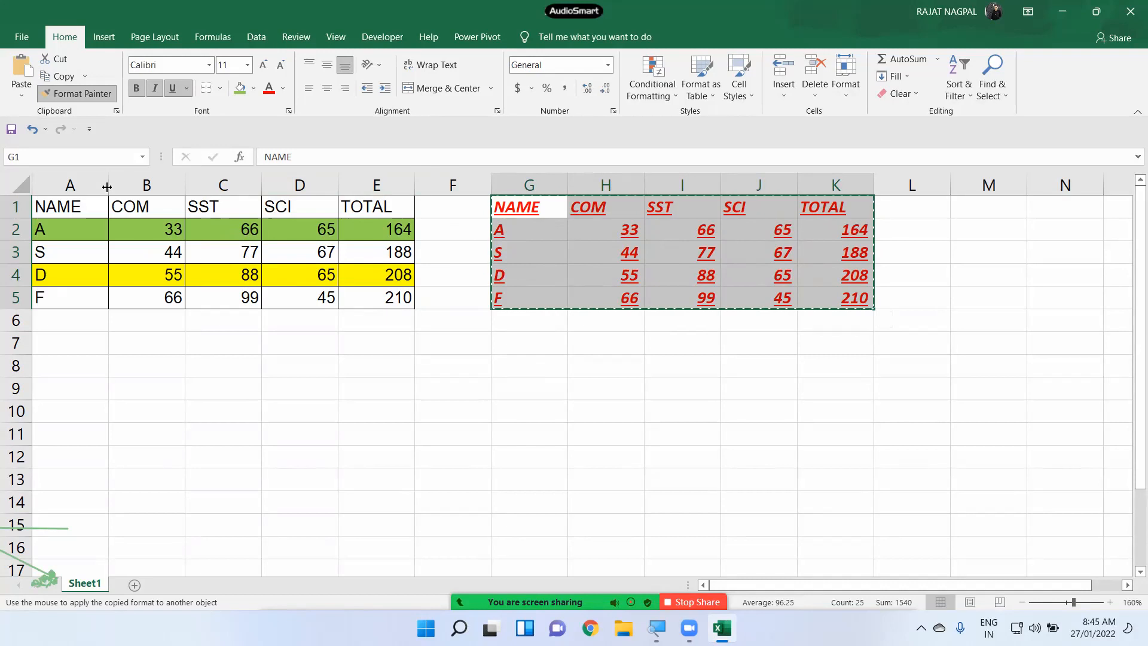
{"action": "left_click_drag", "start_coordinate": [70, 212], "coordinate": [398, 299]}
{"action": "mouse_move", "coordinate": [538, 214]}
{"action": "left_mouse_down"}
{"action": "mouse_move", "coordinate": [551, 234]}
{"action": "mouse_move", "coordinate": [807, 297]}
{"action": "left_mouse_up"}
{"action": "left_click_drag", "start_coordinate": [395, 207], "coordinate": [55, 302]}
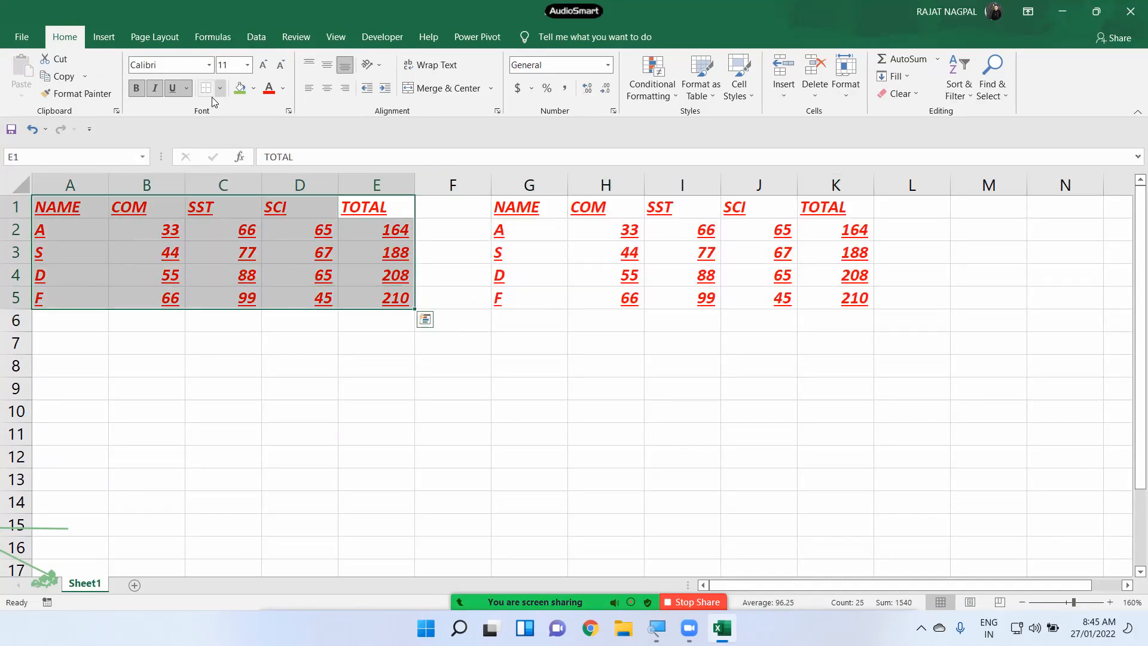
- Give A1:E5 Acanty Lys font, green text and all borders, then paint it onto G1:K5
{"action": "left_click", "coordinate": [209, 65]}
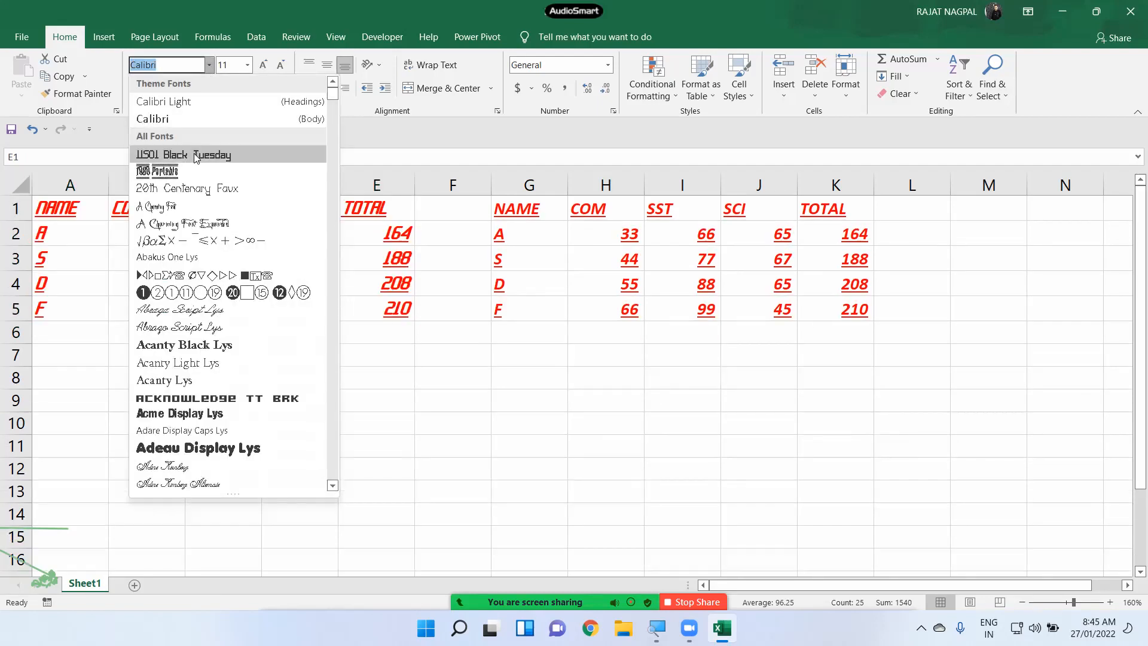
{"action": "left_click", "coordinate": [211, 377]}
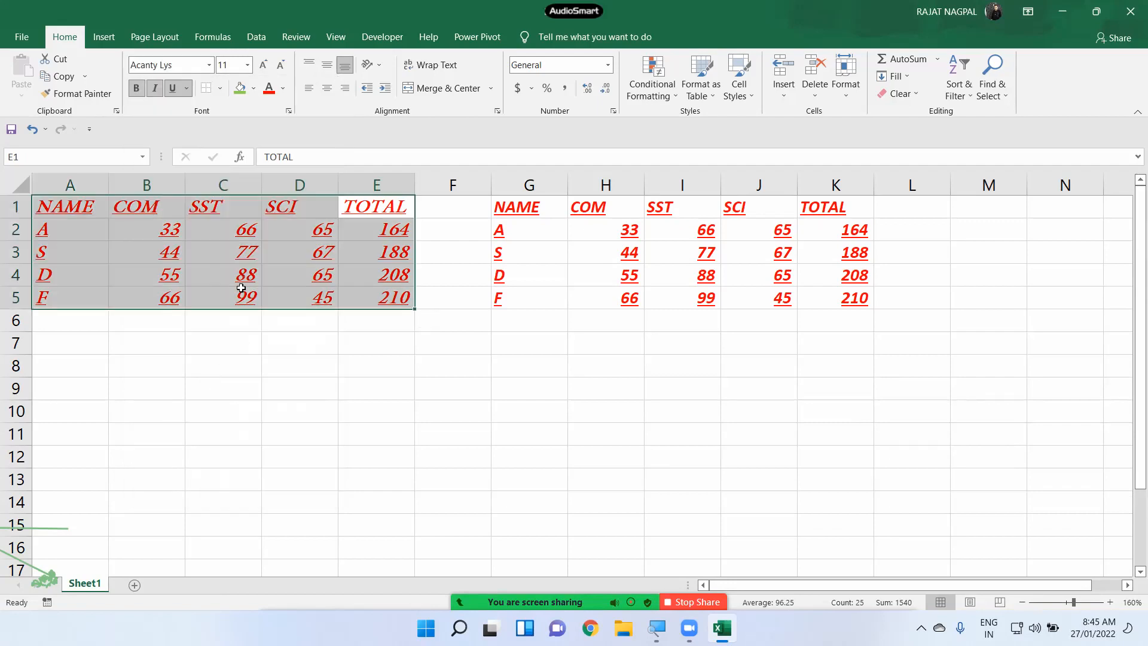
{"action": "left_click", "coordinate": [284, 88]}
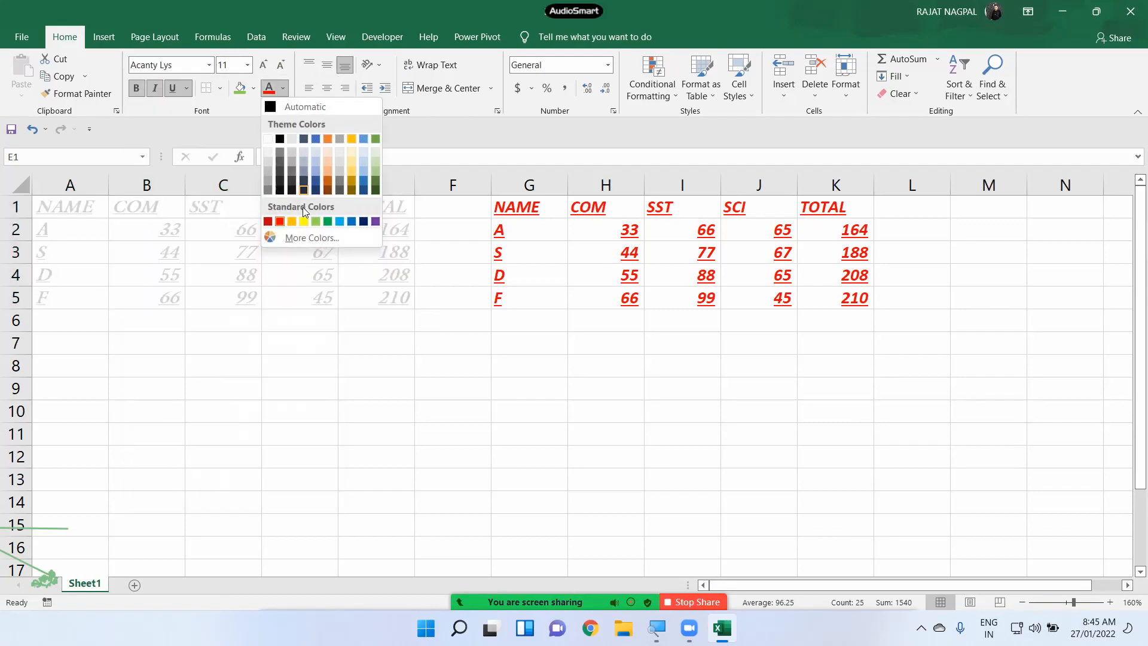
{"action": "left_click", "coordinate": [328, 221]}
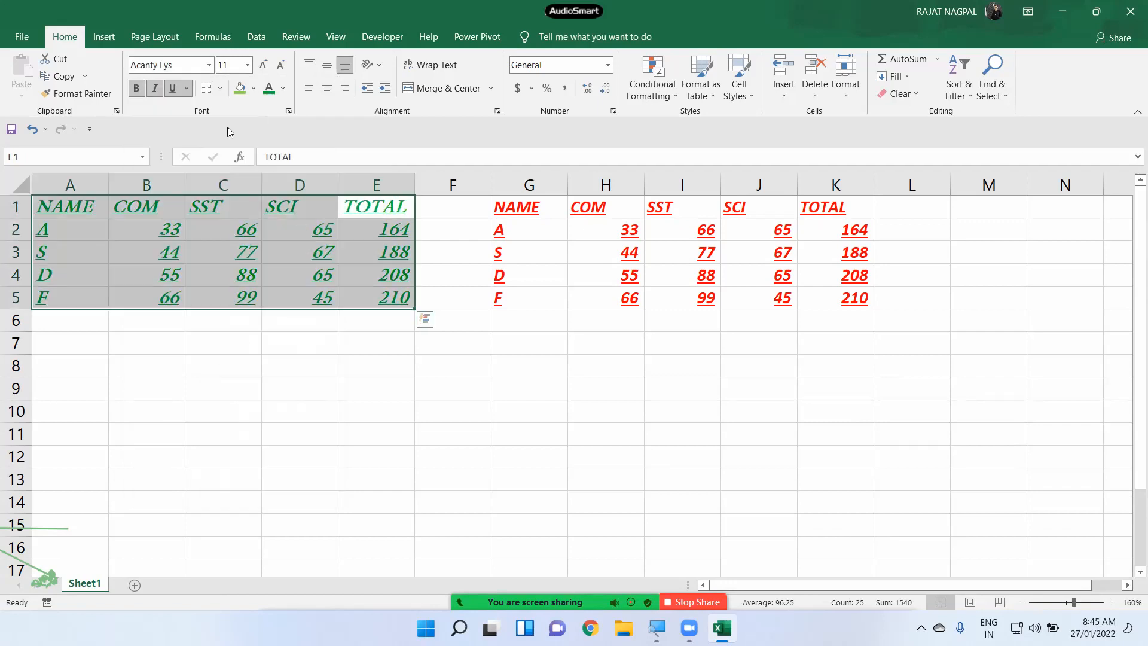
{"action": "left_click", "coordinate": [220, 89]}
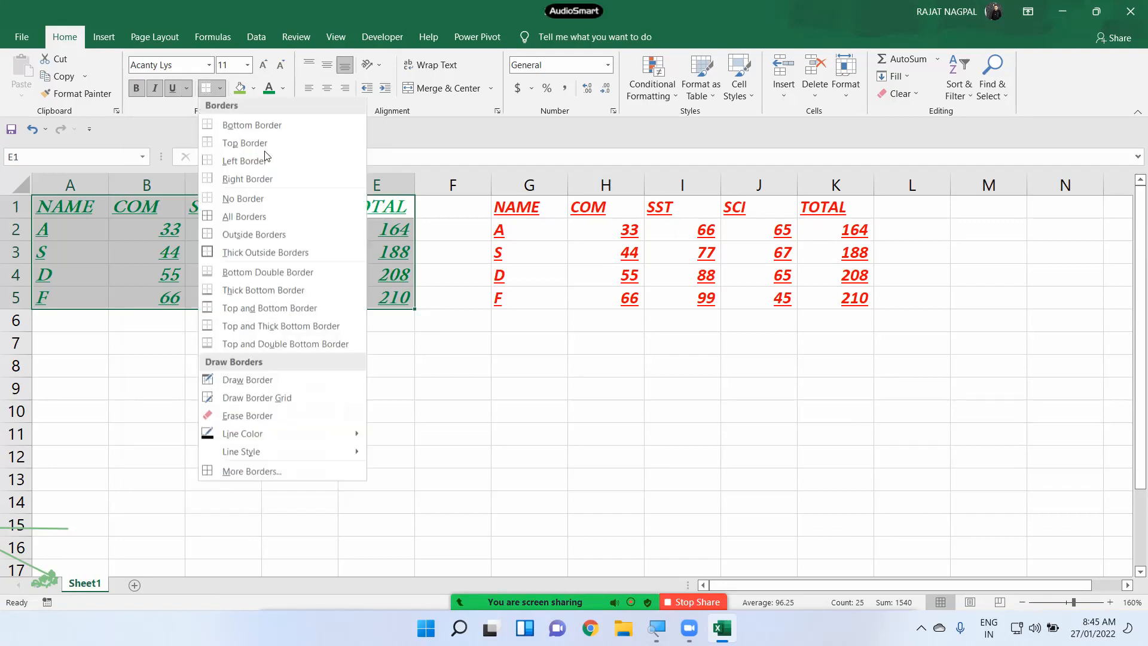
{"action": "left_click", "coordinate": [271, 217]}
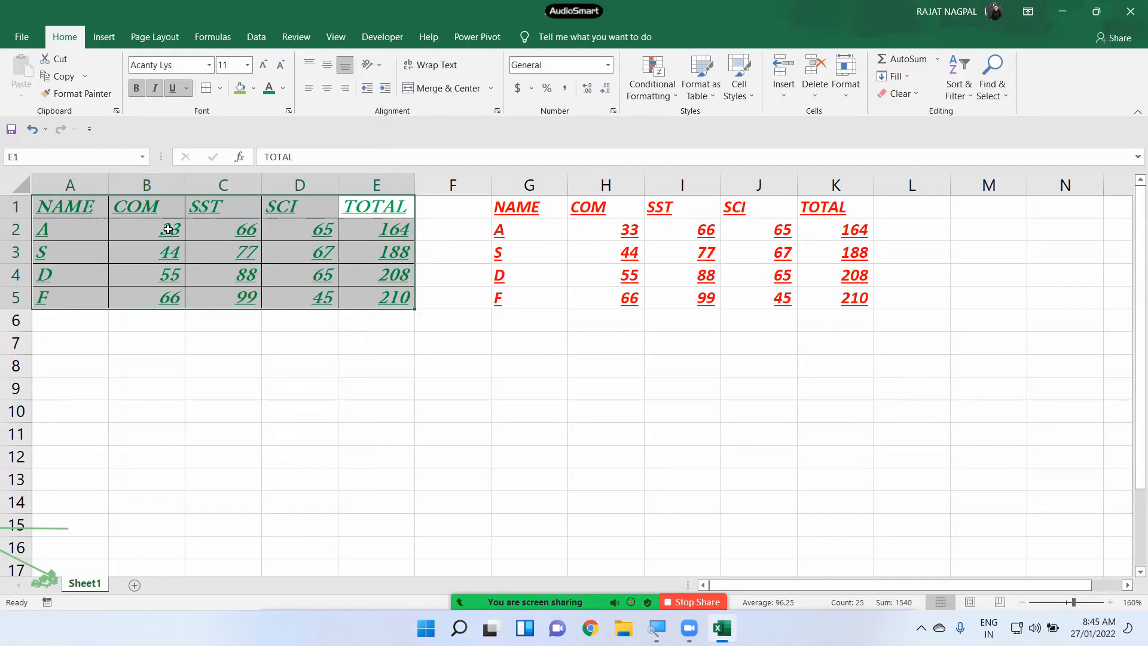
{"action": "left_click", "coordinate": [84, 94]}
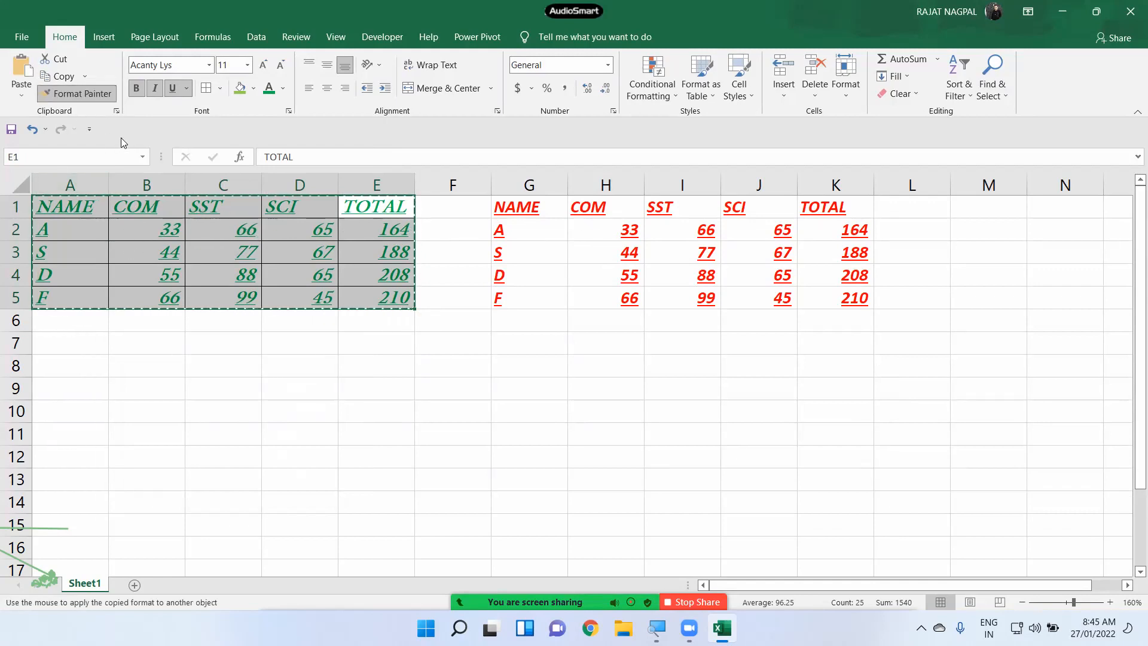
{"action": "mouse_move", "coordinate": [503, 207]}
{"action": "left_mouse_down"}
{"action": "mouse_move", "coordinate": [735, 289]}
{"action": "mouse_move", "coordinate": [840, 297]}
{"action": "mouse_move", "coordinate": [821, 309]}
{"action": "left_mouse_up"}
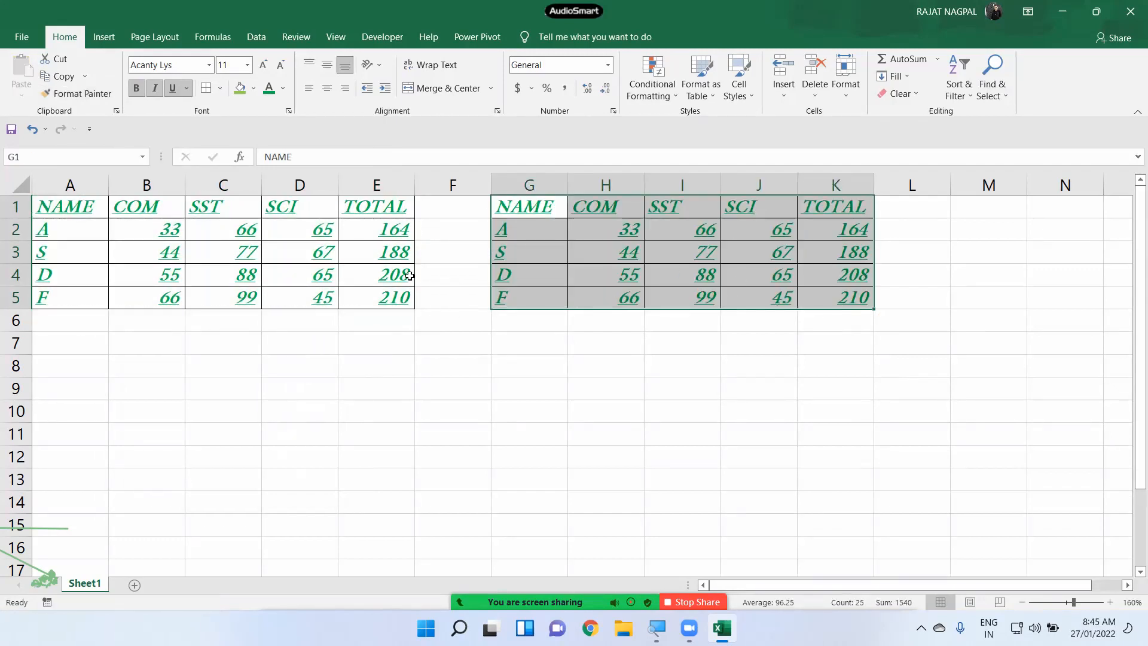
{"action": "left_click", "coordinate": [682, 255]}
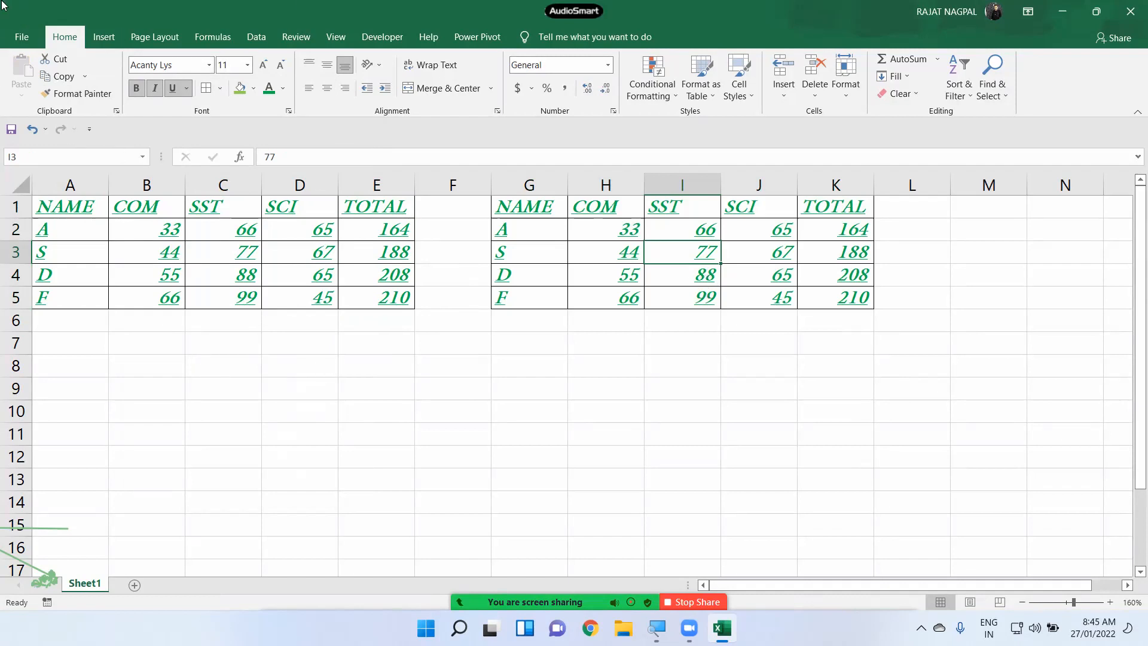
{"action": "left_click", "coordinate": [547, 584]}
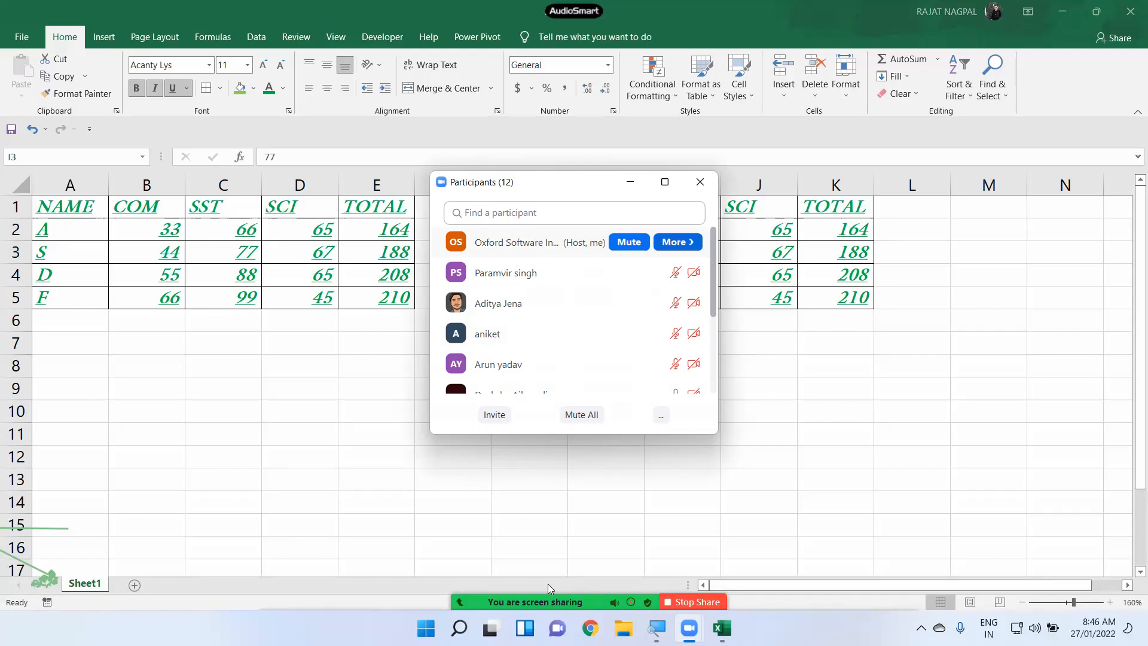
{"action": "left_click", "coordinate": [699, 182]}
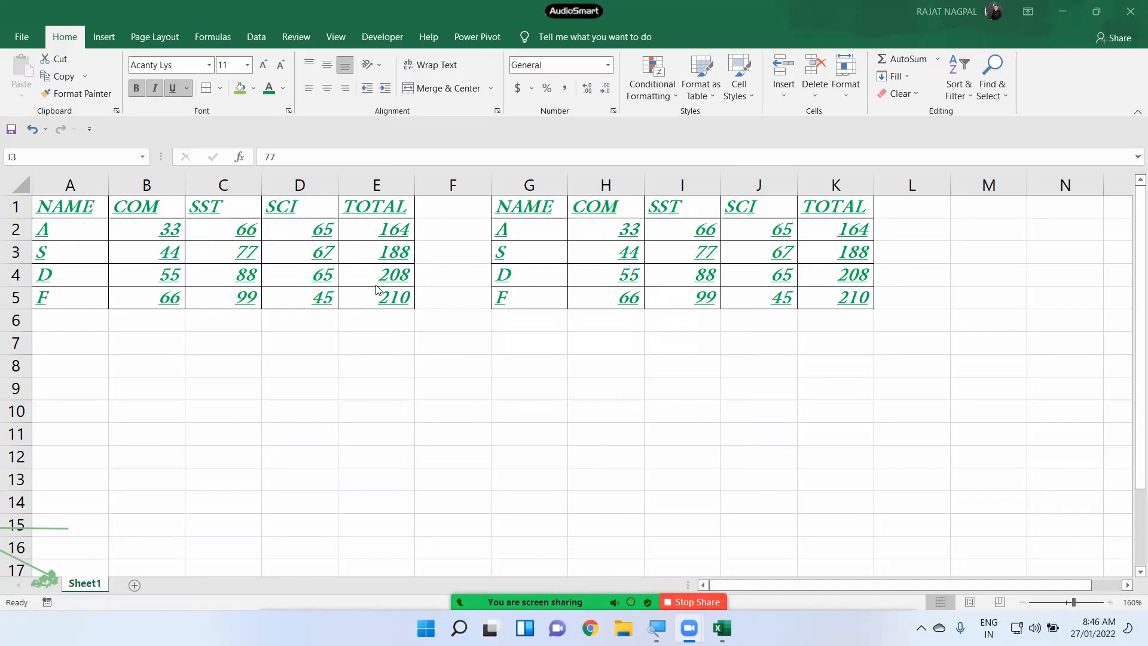
{"action": "left_click", "coordinate": [104, 224]}
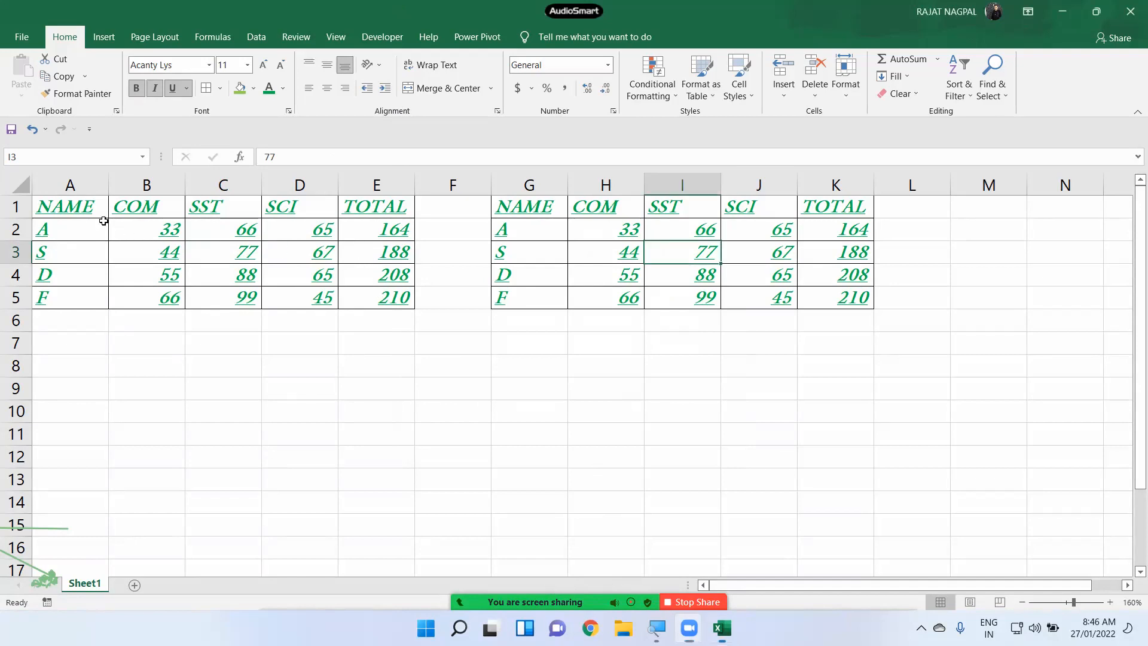
{"action": "left_click_drag", "start_coordinate": [522, 207], "coordinate": [961, 361]}
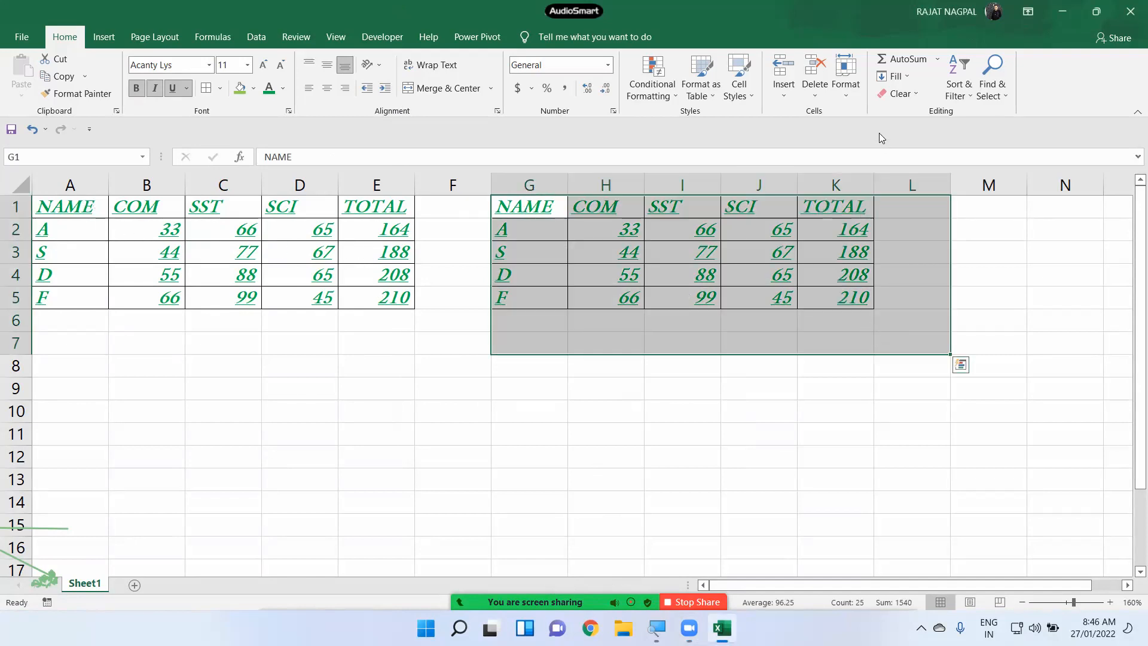
- Clear the G1:K5 table entirely and strip all formatting from A1:E5
{"action": "left_click", "coordinate": [899, 93]}
{"action": "left_click", "coordinate": [903, 113]}
{"action": "mouse_move", "coordinate": [77, 213]}
{"action": "left_mouse_down"}
{"action": "mouse_move", "coordinate": [386, 273]}
{"action": "mouse_move", "coordinate": [395, 290]}
{"action": "left_mouse_up"}
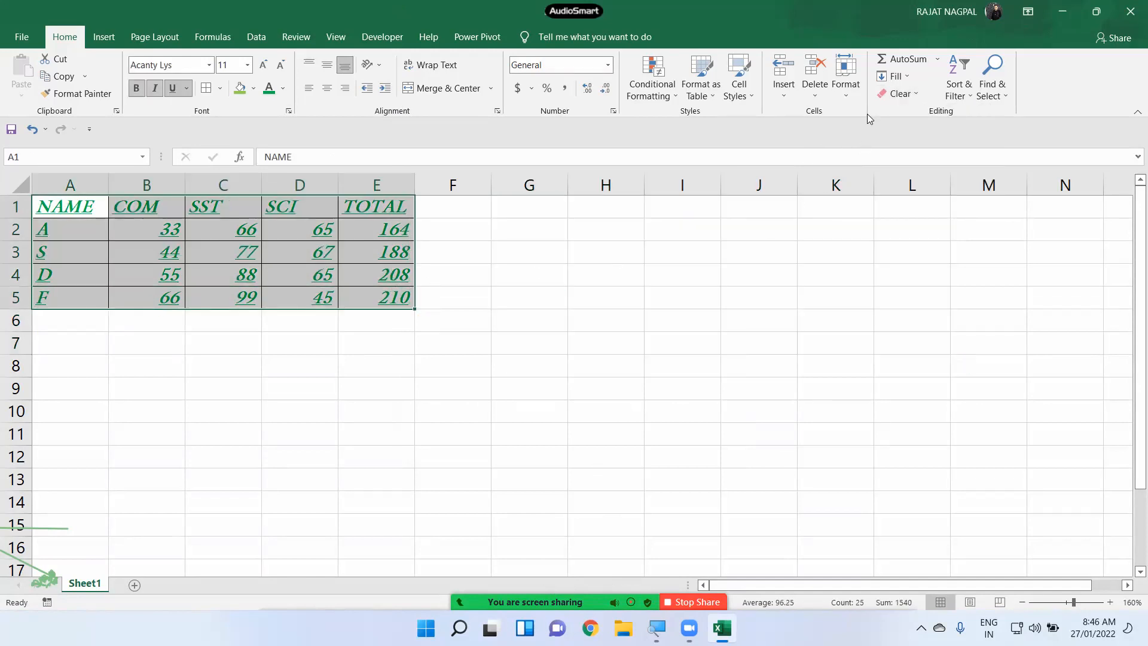
{"action": "left_click", "coordinate": [885, 98]}
{"action": "left_click", "coordinate": [910, 128]}
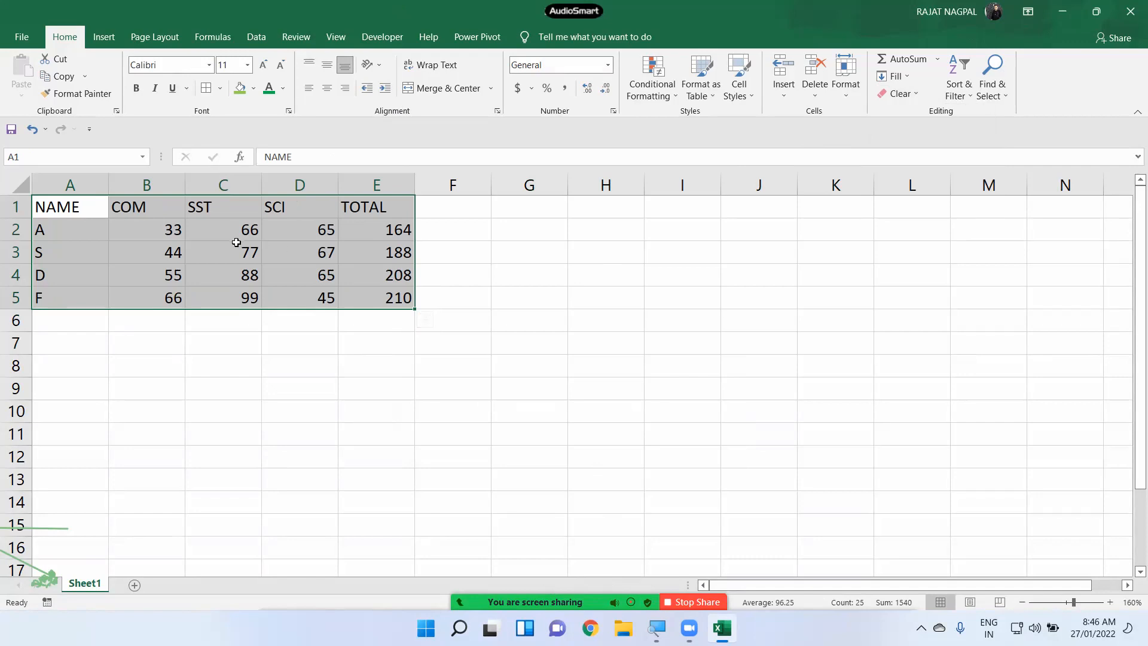
{"action": "left_click", "coordinate": [199, 304]}
- Review the D3:H7 table's names and COM marks, then pick empty cell D9
{"action": "left_click_drag", "start_coordinate": [72, 207], "coordinate": [573, 340]}
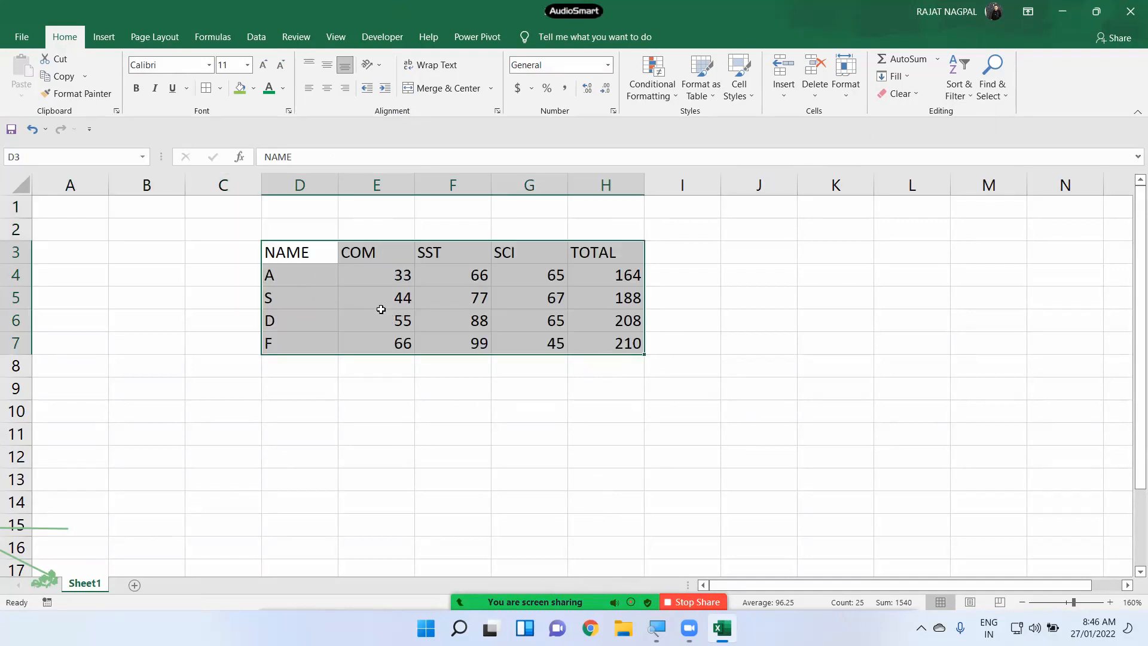
{"action": "scroll", "coordinate": [378, 305], "scroll_direction": "up", "scroll_amount": 1}
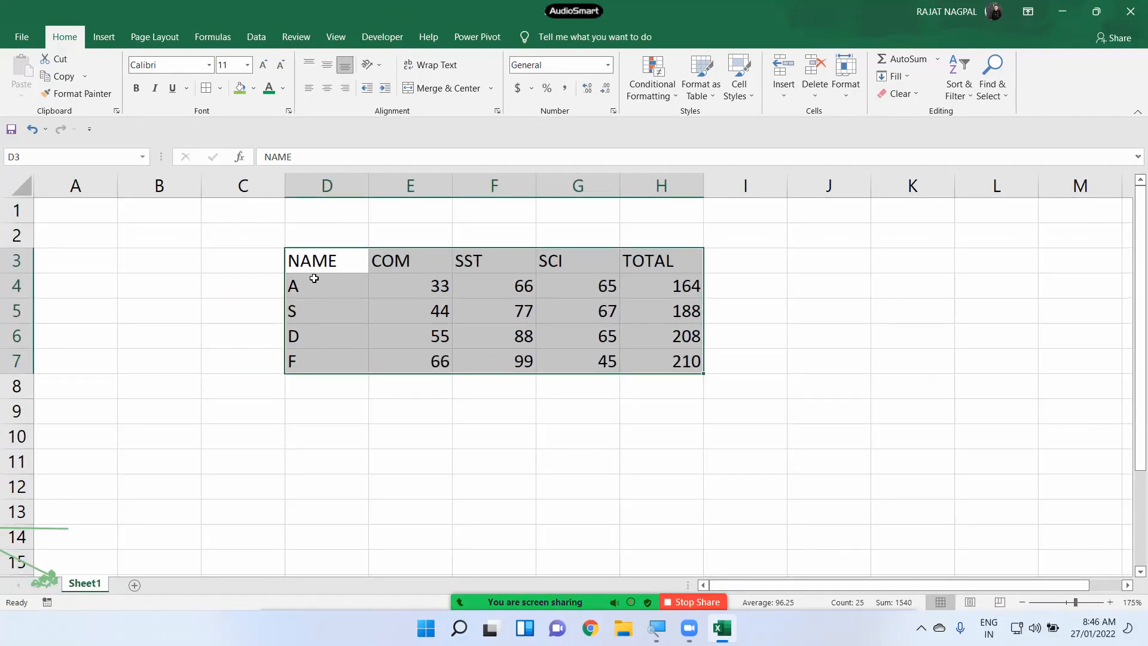
{"action": "left_click_drag", "start_coordinate": [317, 286], "coordinate": [316, 358]}
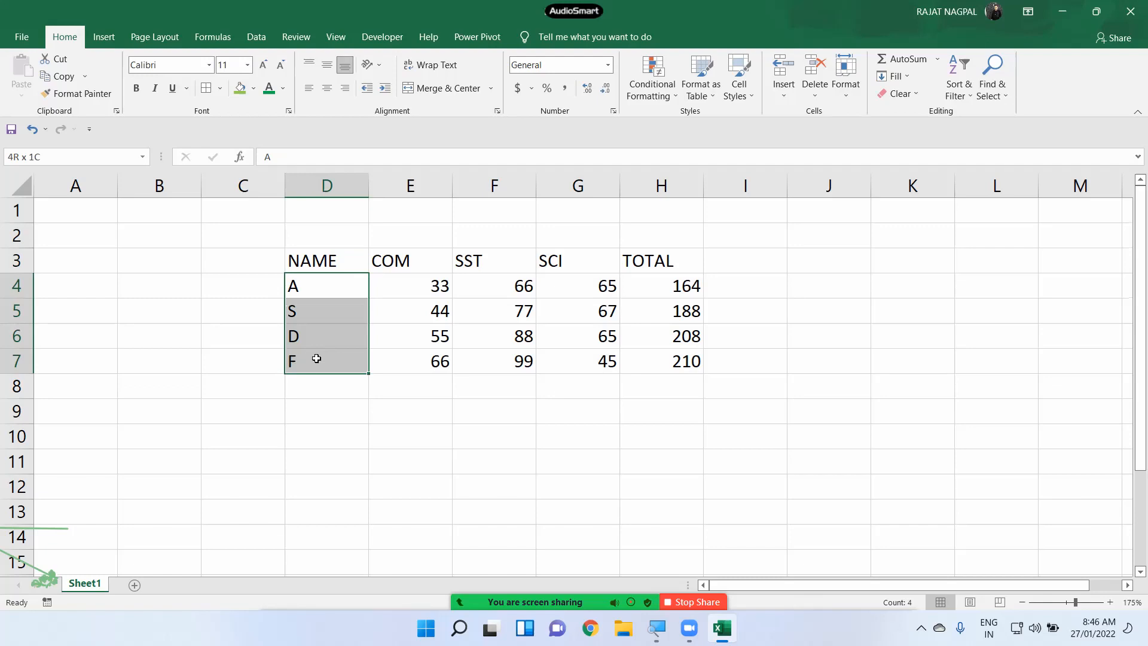
{"action": "left_click_drag", "start_coordinate": [405, 287], "coordinate": [405, 355]}
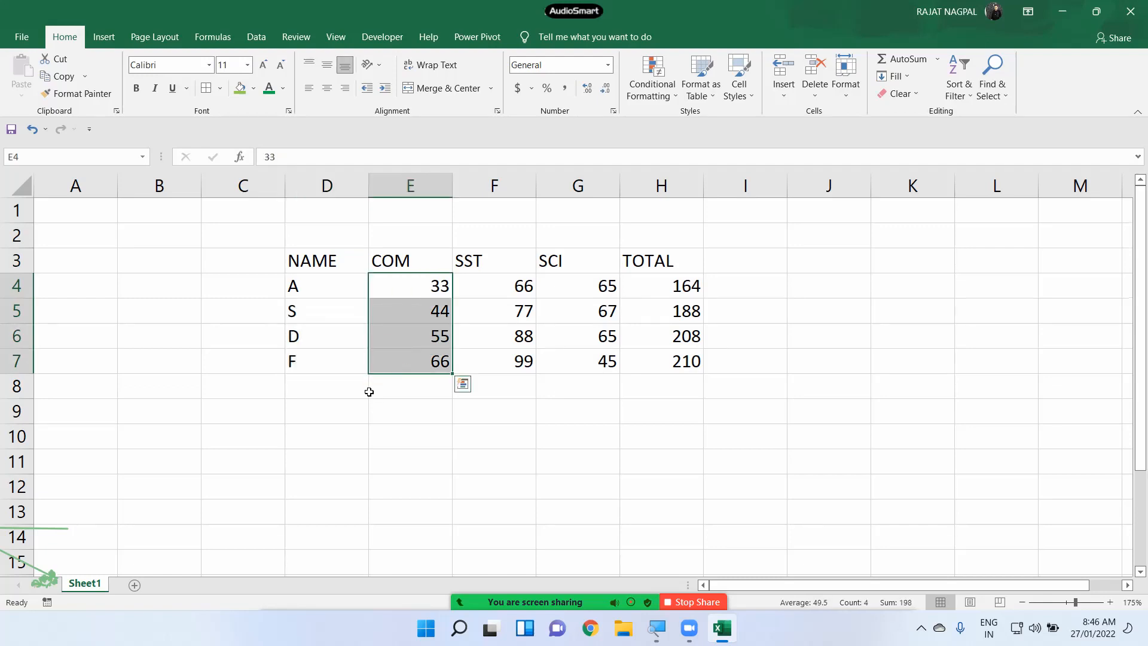
{"action": "left_click", "coordinate": [345, 408]}
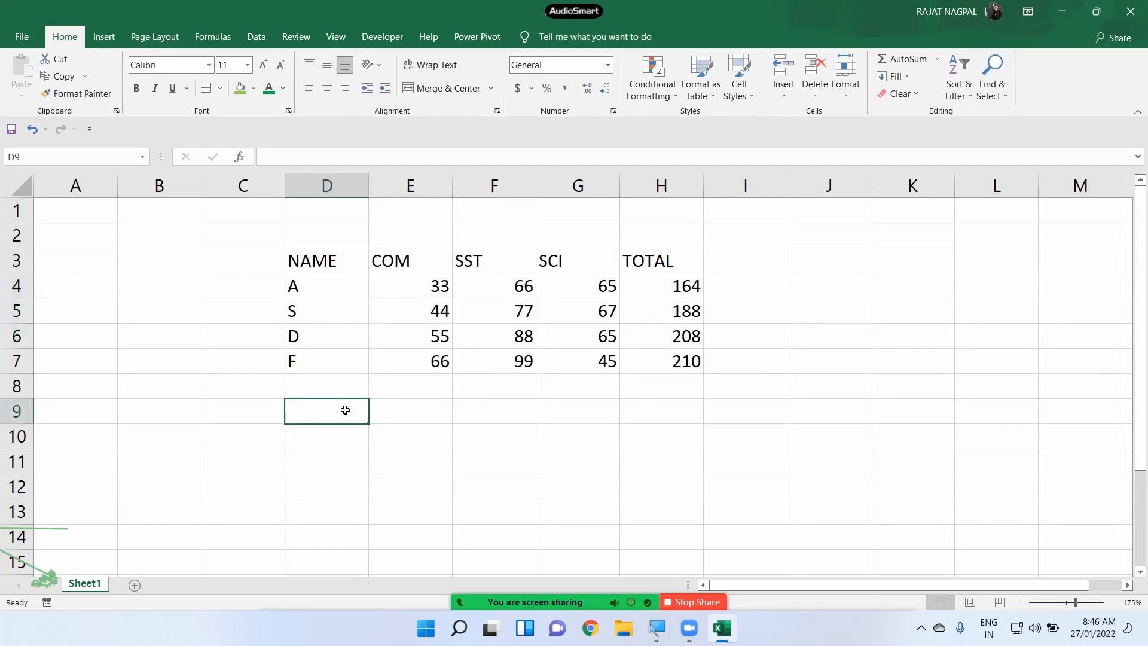
{"action": "type", "text": "ABC"}
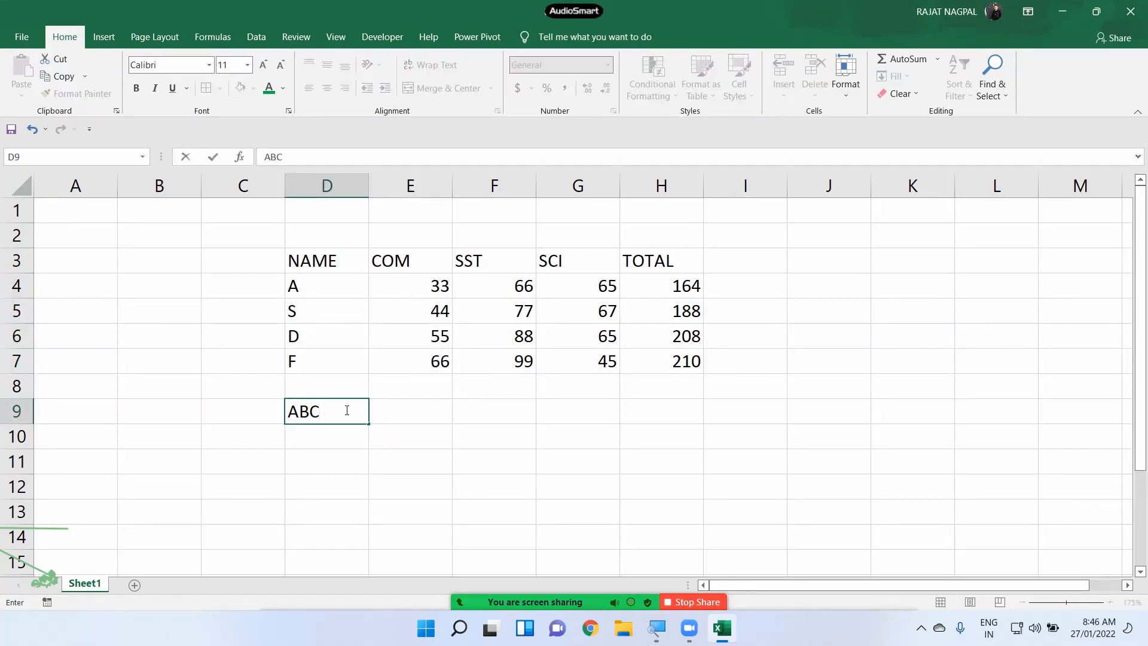
{"action": "key", "text": "Tab"}
{"action": "key", "text": "Right"}
{"action": "key", "text": "Left"}
{"action": "type", "text": "123"}
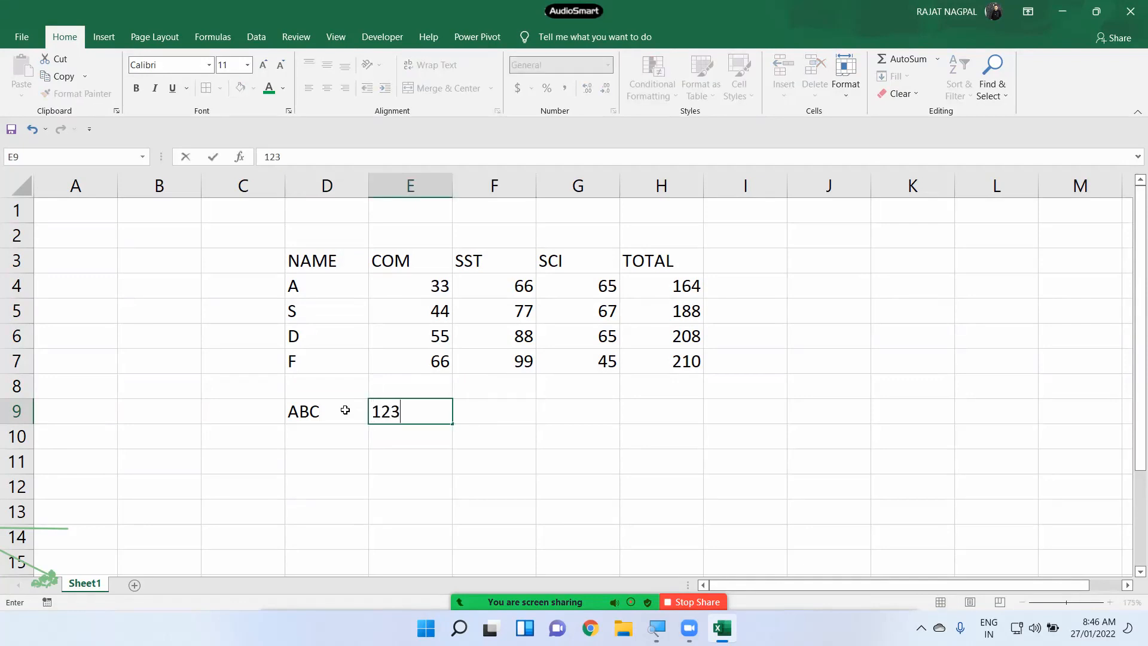
{"action": "key", "text": "Return"}
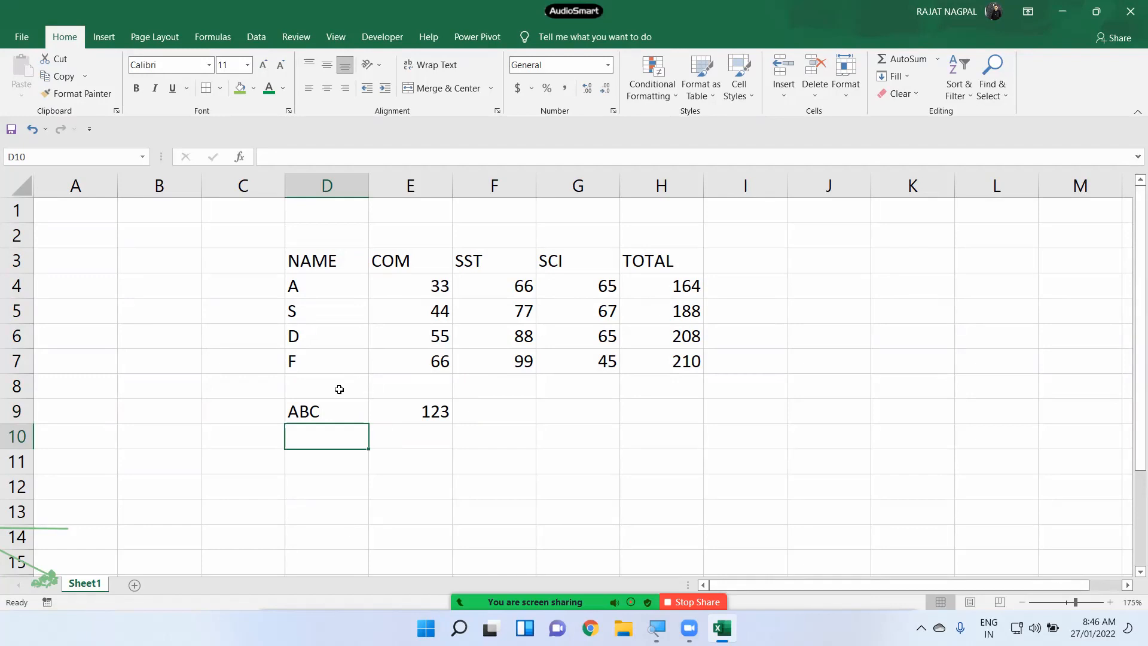
{"action": "left_click", "coordinate": [418, 411]}
{"action": "left_click_drag", "start_coordinate": [370, 413], "coordinate": [438, 411]}
{"action": "left_click", "coordinate": [605, 355]}
{"action": "key", "text": "Delete"}
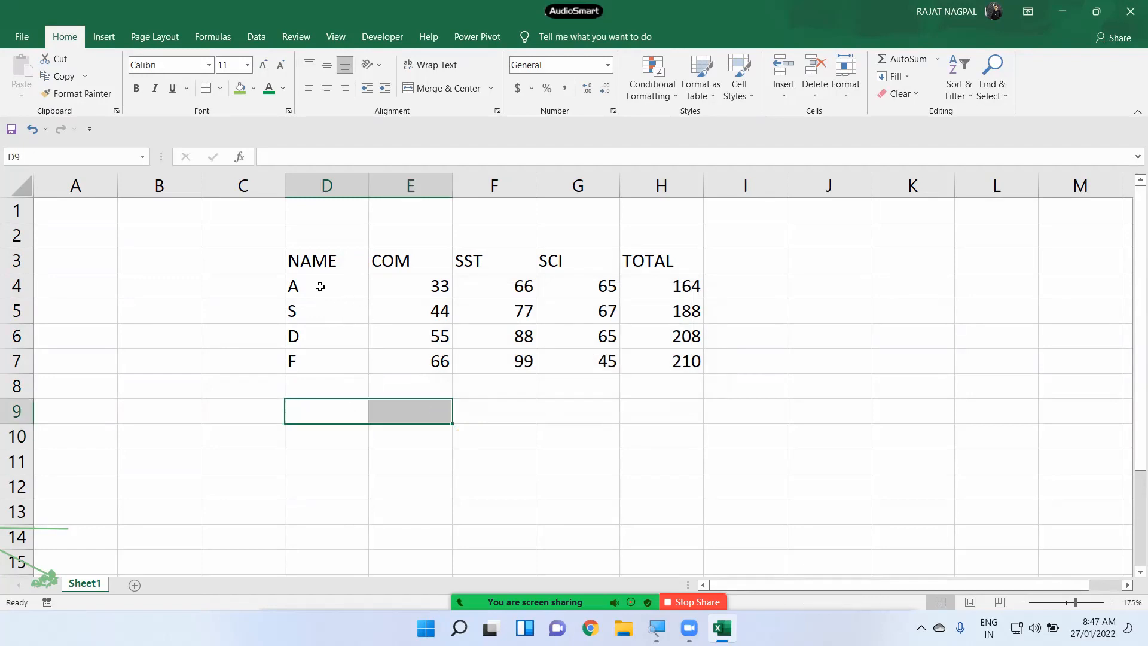
- Try left, center and right alignment on D3:H7, finishing with left alignment
{"action": "left_click", "coordinate": [323, 263]}
{"action": "left_click_drag", "start_coordinate": [365, 299], "coordinate": [645, 349]}
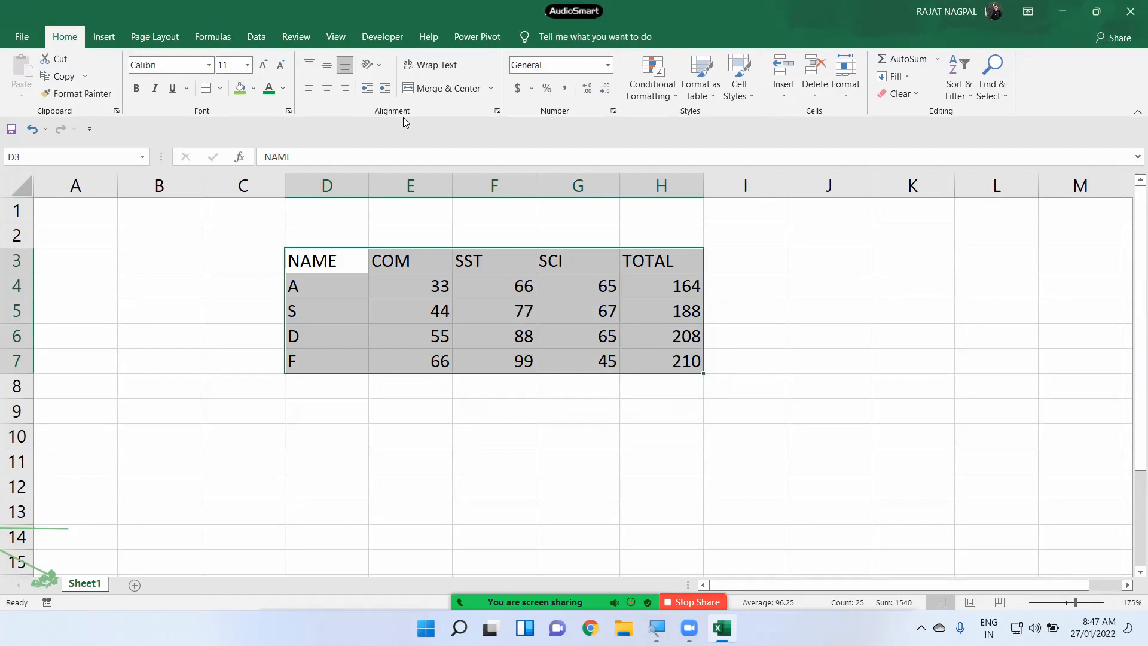
{"action": "left_click", "coordinate": [309, 89]}
{"action": "left_click", "coordinate": [327, 89]}
{"action": "left_click", "coordinate": [344, 88]}
{"action": "left_click", "coordinate": [327, 89]}
{"action": "left_click", "coordinate": [310, 88]}
{"action": "left_click", "coordinate": [327, 88]}
{"action": "left_click", "coordinate": [338, 88]}
{"action": "left_click", "coordinate": [327, 89]}
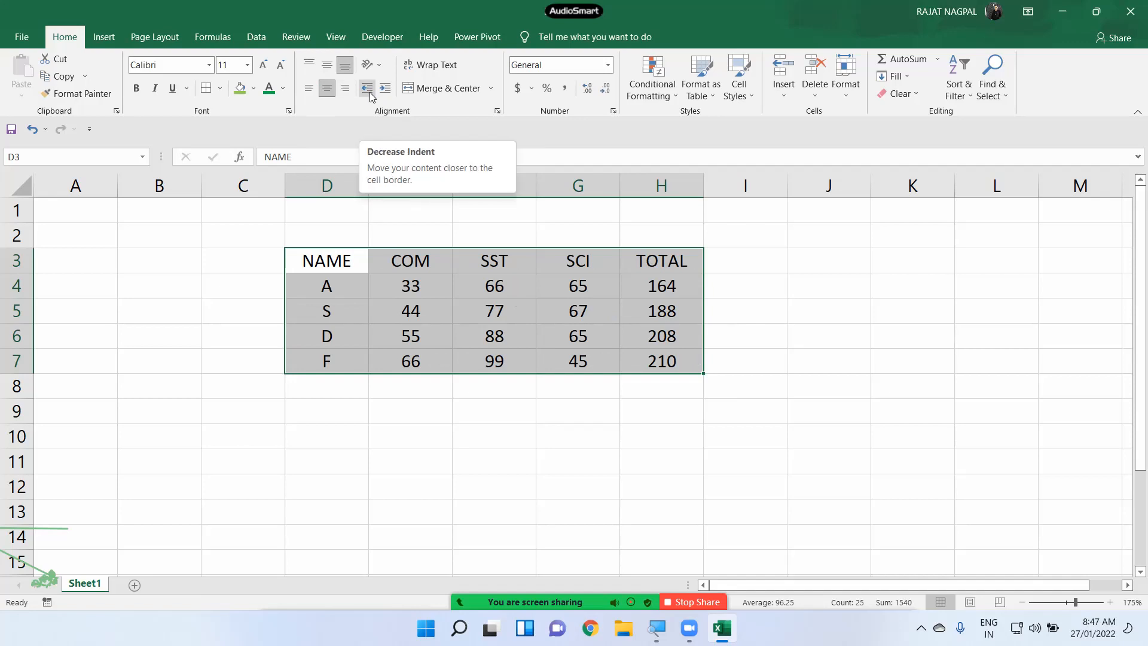
{"action": "left_click", "coordinate": [309, 90]}
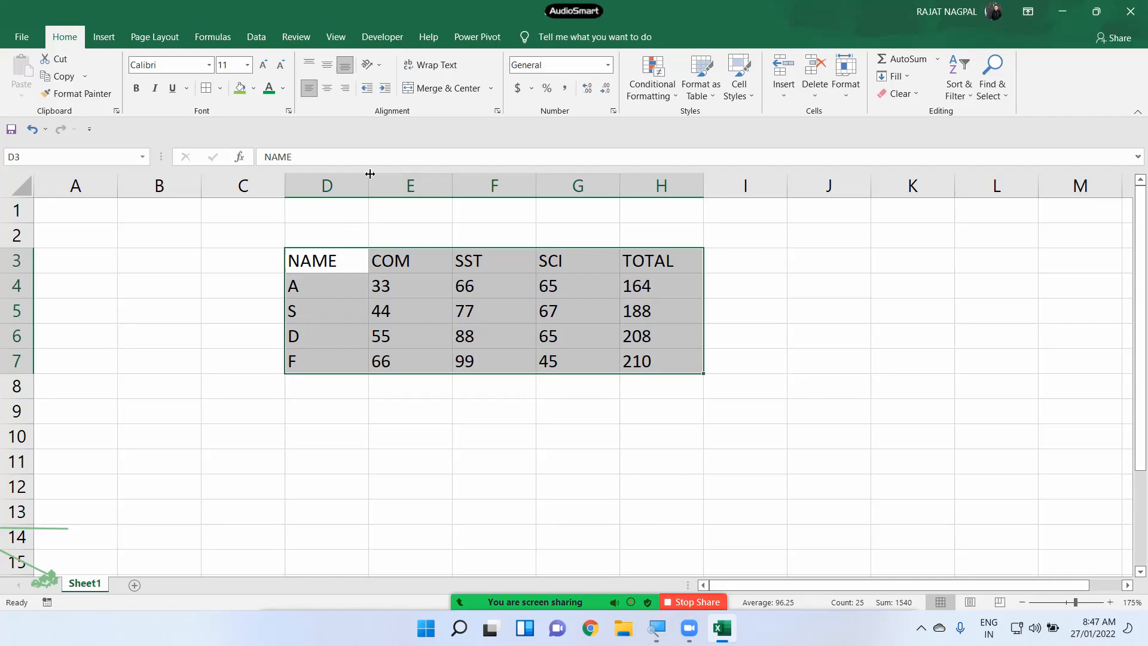
{"action": "left_click", "coordinate": [386, 89]}
{"action": "left_click", "coordinate": [386, 88]}
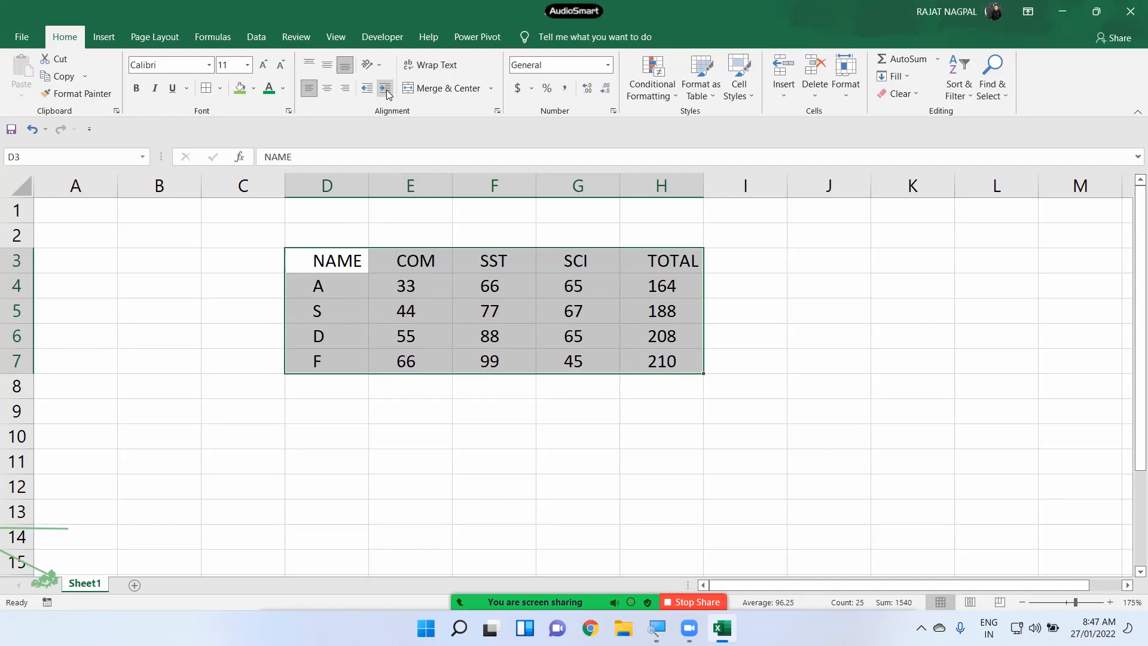
{"action": "left_click", "coordinate": [386, 89]}
{"action": "left_click", "coordinate": [387, 90]}
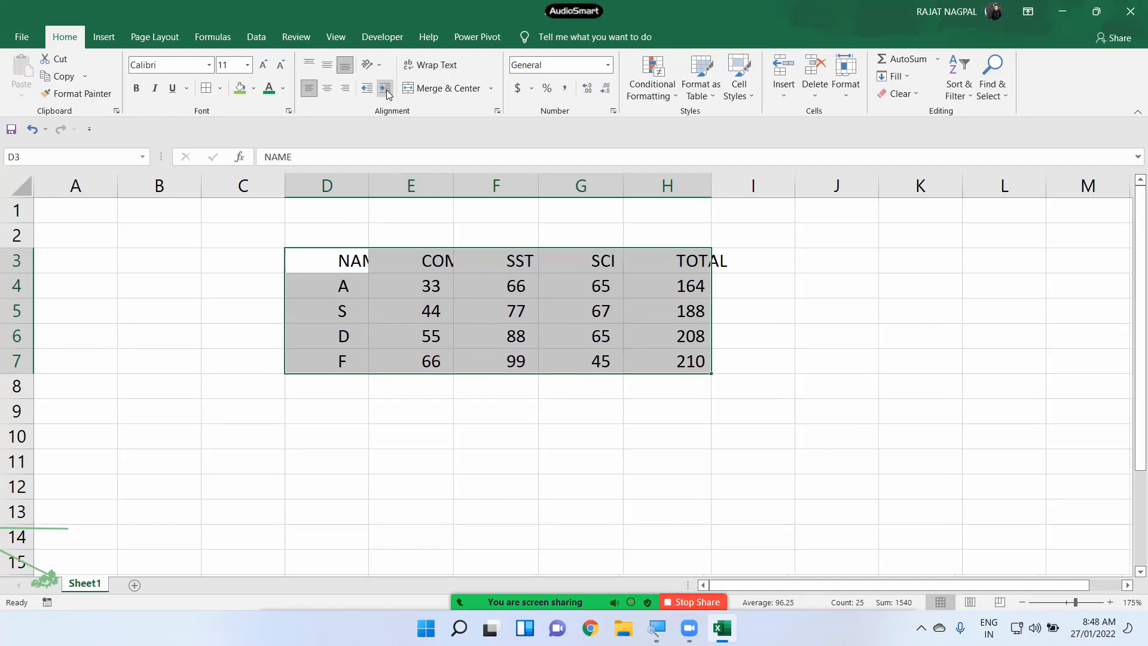
{"action": "left_click", "coordinate": [368, 91]}
{"action": "left_click", "coordinate": [368, 90]}
{"action": "left_click", "coordinate": [367, 91]}
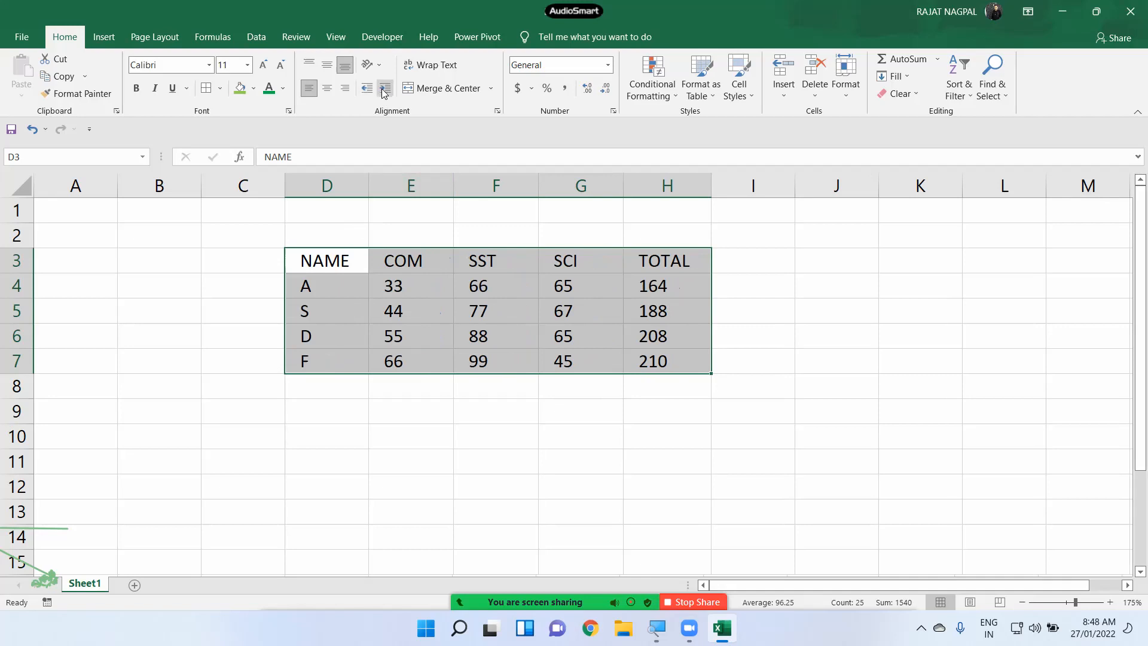
{"action": "left_click", "coordinate": [385, 90]}
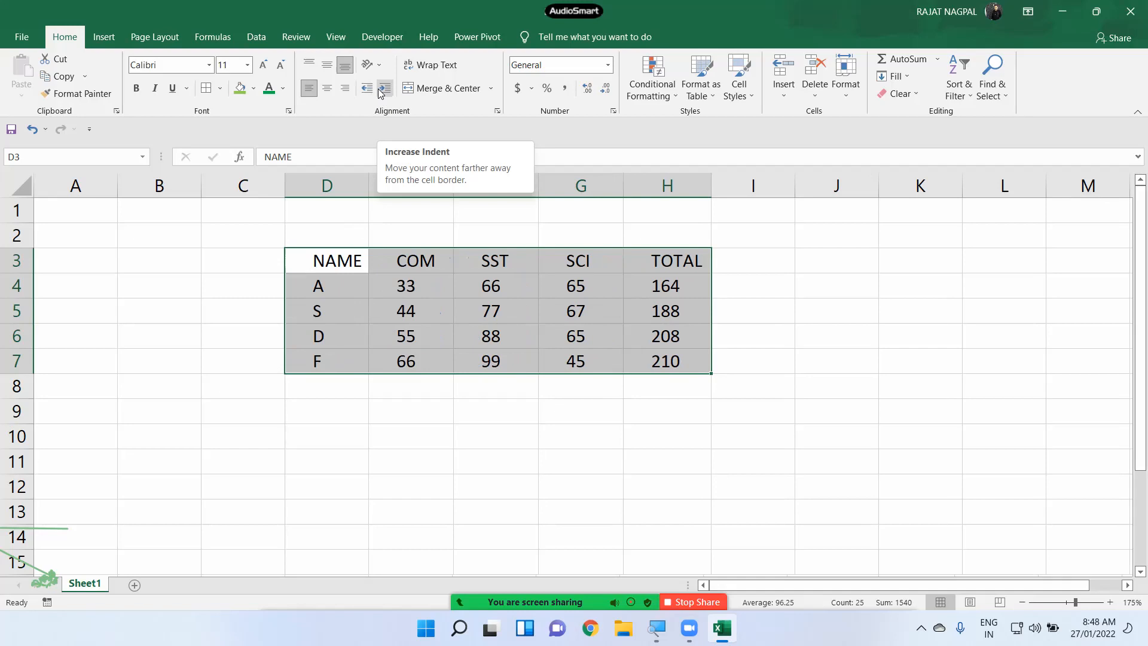
{"action": "left_click", "coordinate": [367, 87]}
{"action": "left_click", "coordinate": [367, 88]}
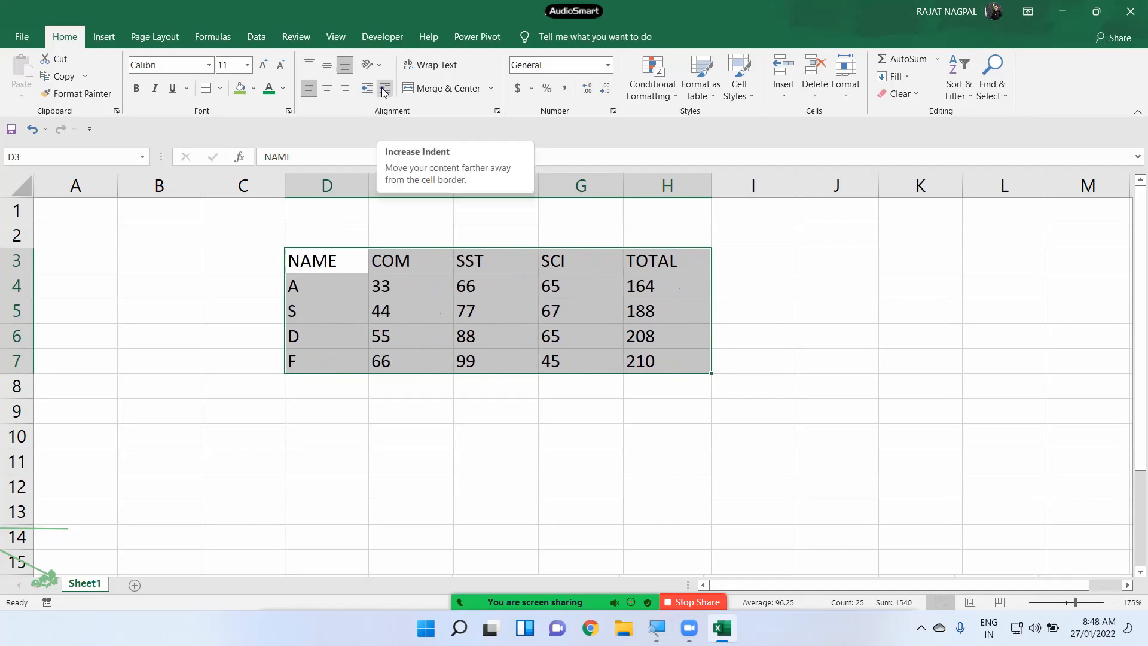
{"action": "left_click", "coordinate": [383, 90]}
{"action": "left_click", "coordinate": [367, 88]}
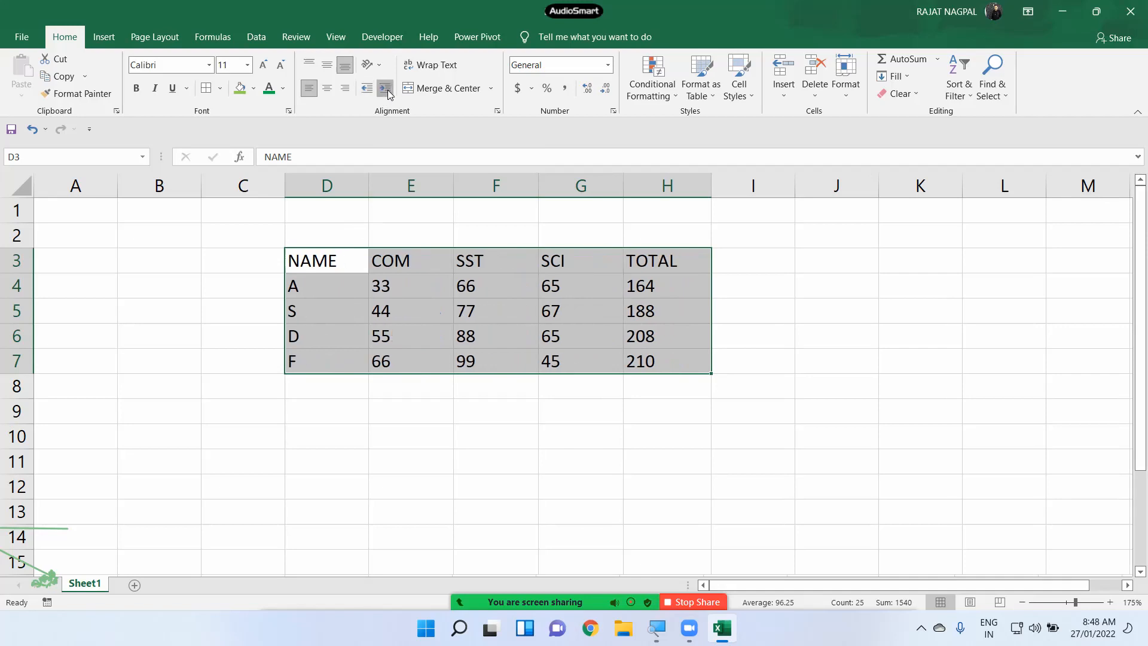
{"action": "left_click", "coordinate": [387, 94]}
{"action": "left_click", "coordinate": [386, 91]}
{"action": "left_click", "coordinate": [386, 91]}
{"action": "left_click", "coordinate": [362, 93]}
{"action": "left_click", "coordinate": [362, 92]}
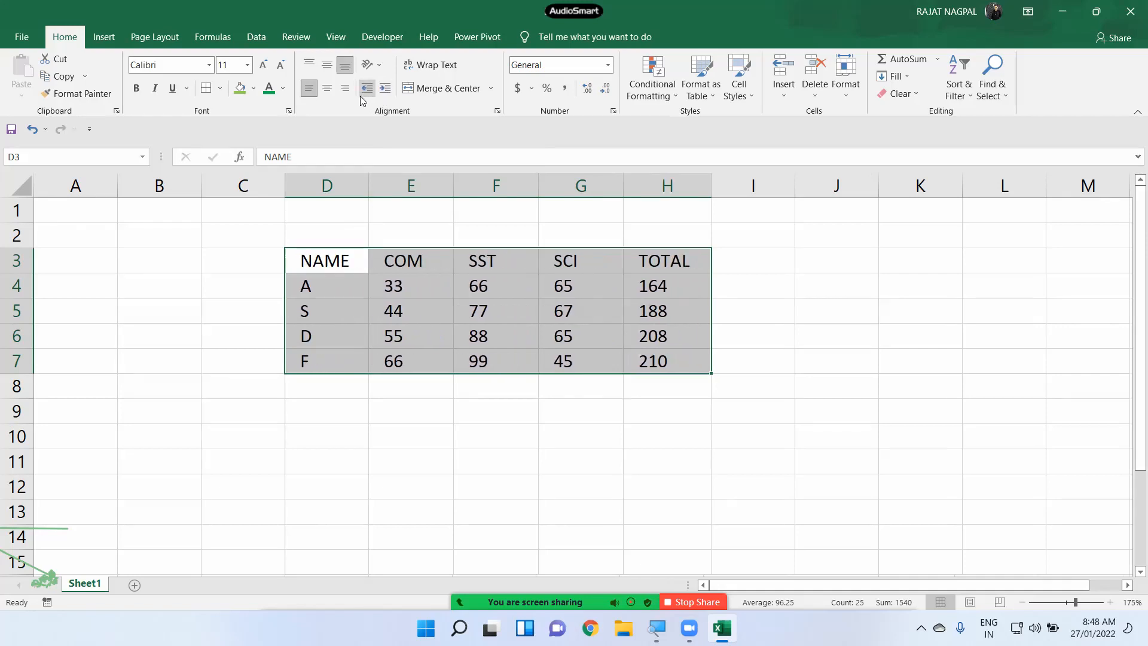
{"action": "left_click", "coordinate": [366, 90]}
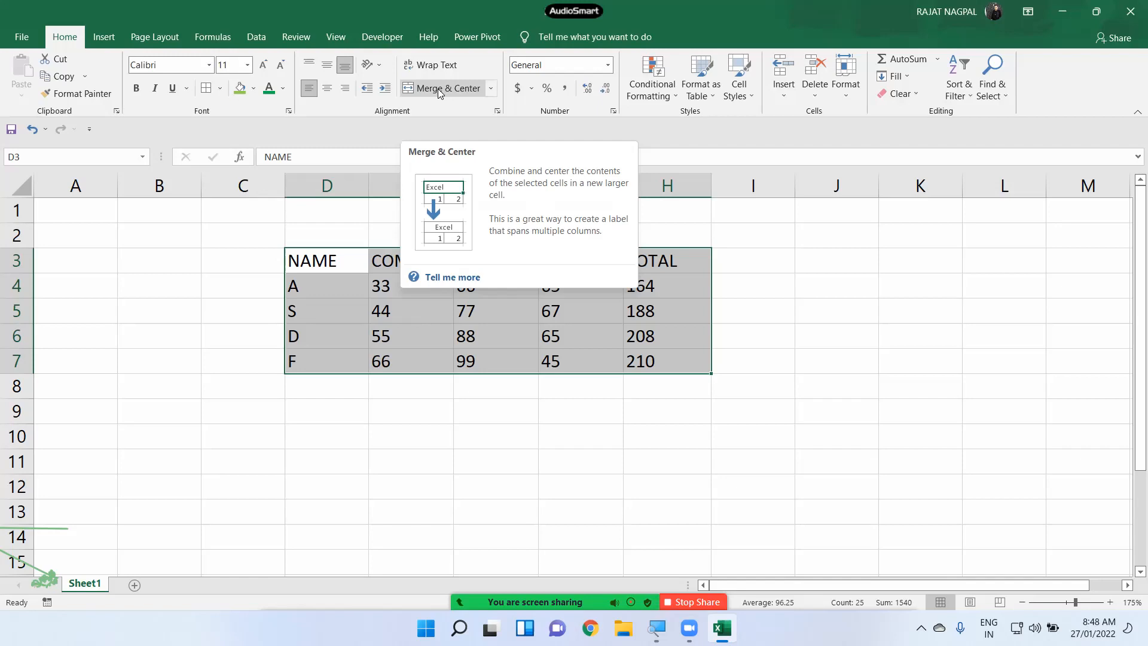
- Merge D1:H2 above the table into one centred cell
{"action": "left_click_drag", "start_coordinate": [333, 213], "coordinate": [639, 234]}
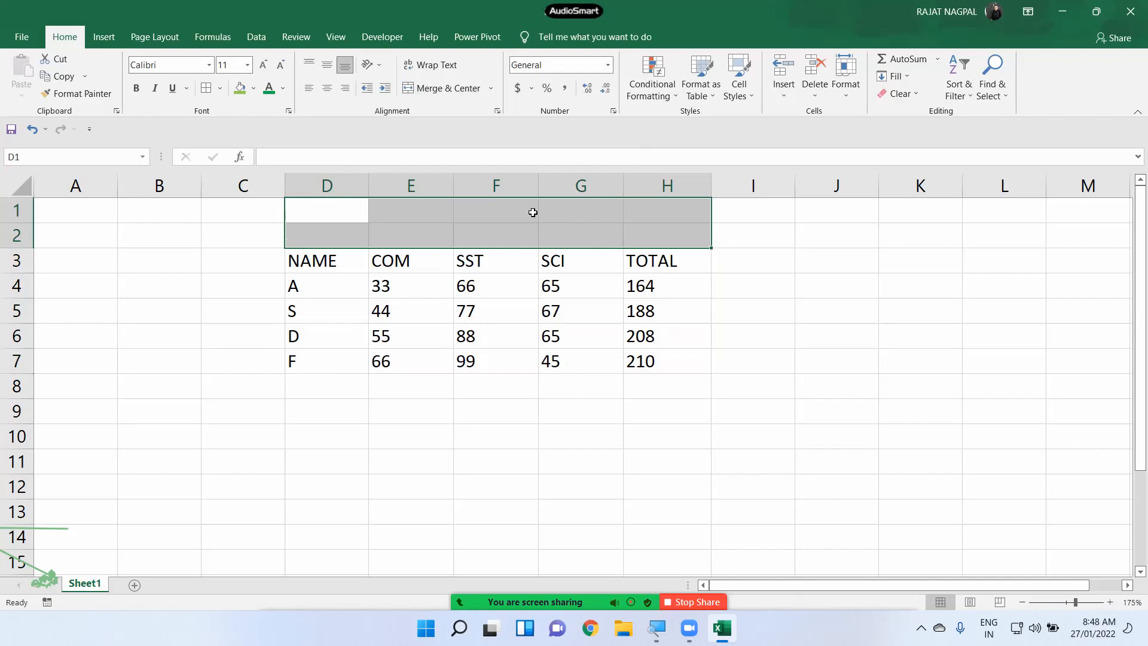
{"action": "left_click", "coordinate": [405, 235]}
{"action": "left_click_drag", "start_coordinate": [339, 217], "coordinate": [646, 243]}
{"action": "left_click_drag", "start_coordinate": [348, 215], "coordinate": [643, 232]}
{"action": "left_click", "coordinate": [437, 92]}
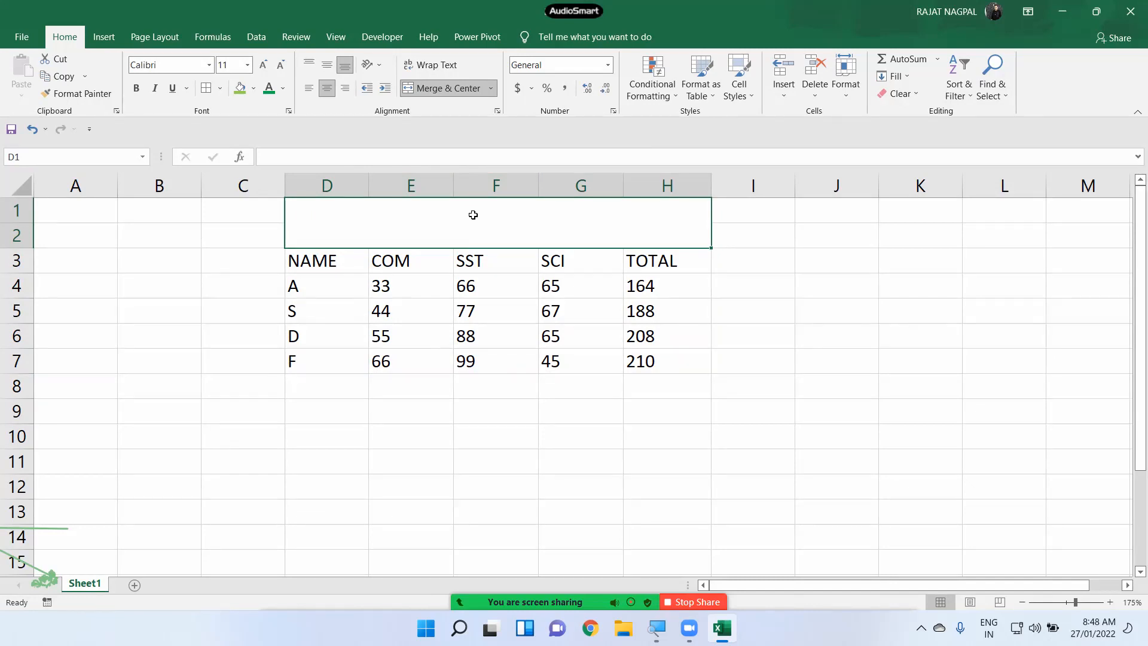
- Enter the title OXFORD REPORT in the merged cell
{"action": "mouse_move", "coordinate": [323, 248]}
{"action": "left_mouse_down"}
{"action": "mouse_move", "coordinate": [338, 273]}
{"action": "mouse_move", "coordinate": [341, 244]}
{"action": "left_mouse_up"}
{"action": "type", "text": "OXFORD "}
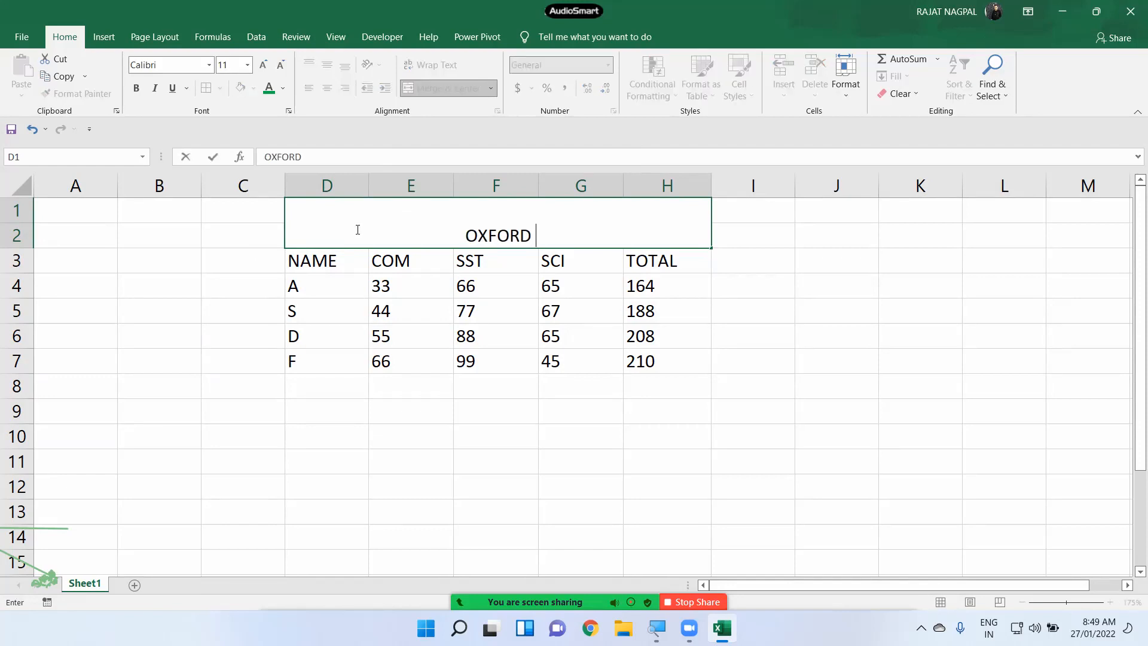
{"action": "type", "text": "REPORT"}
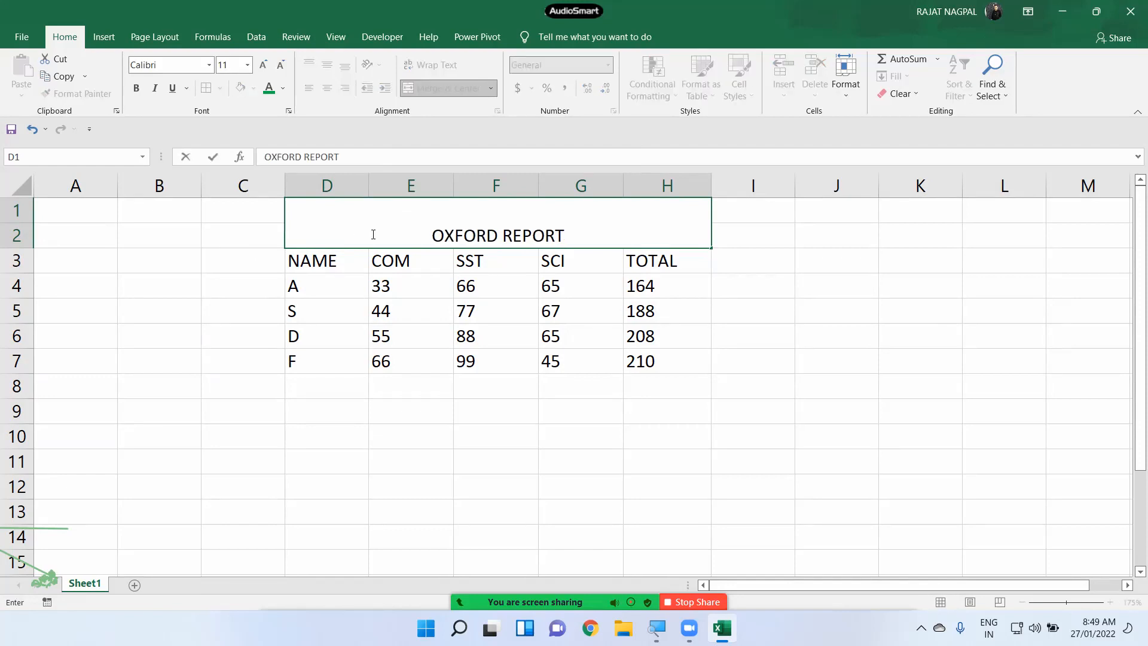
{"action": "key", "text": "ctrl+Return"}
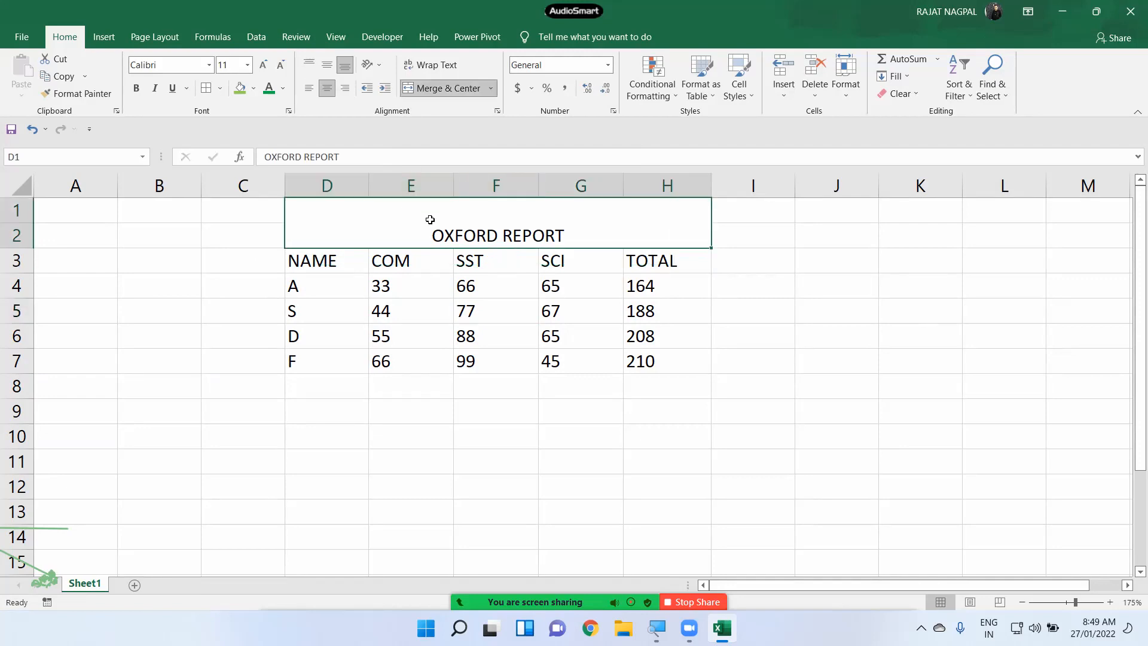
- Make the OXFORD REPORT title bold, italic and underlined, vertically centred in its merged cell
{"action": "left_click", "coordinate": [136, 88]}
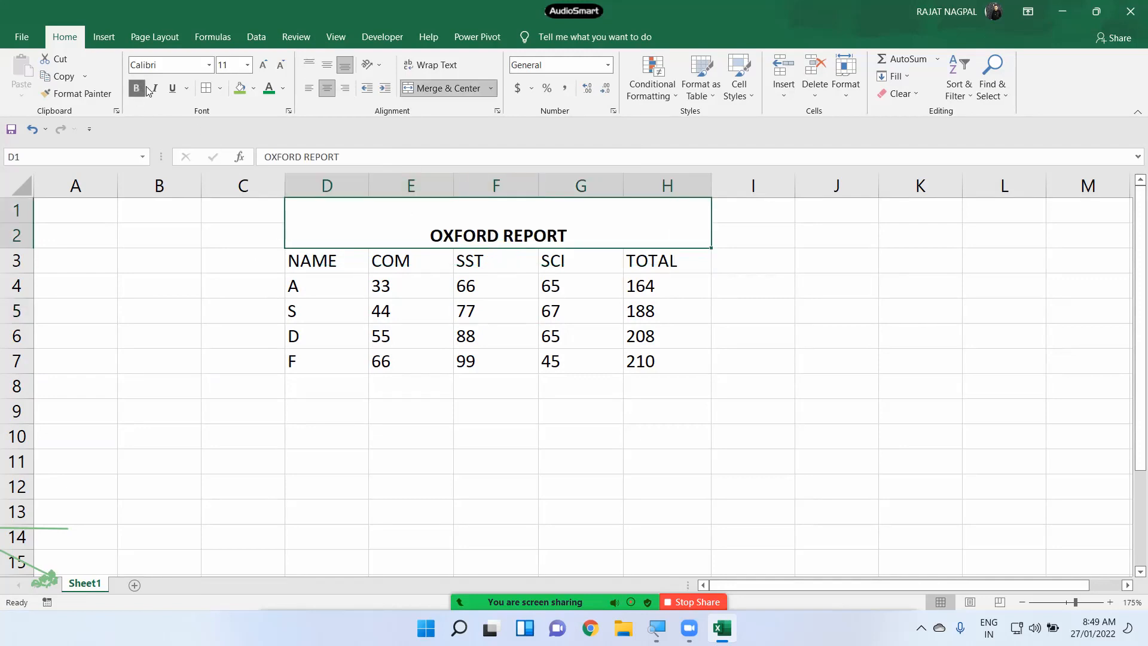
{"action": "left_click", "coordinate": [156, 89]}
{"action": "left_click", "coordinate": [172, 88]}
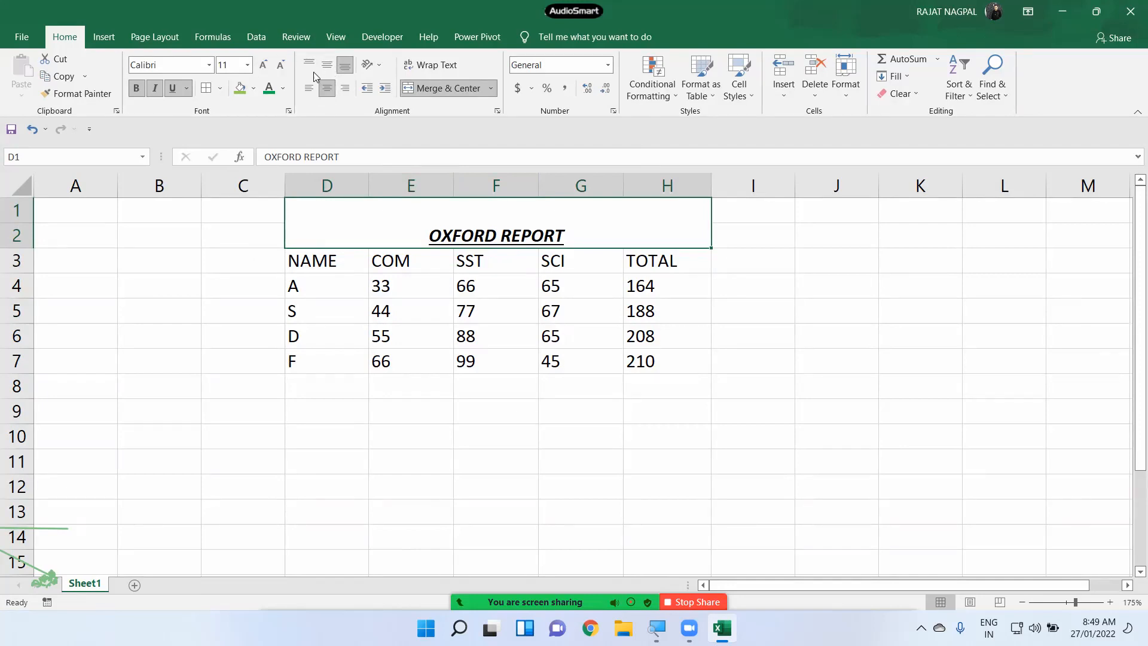
{"action": "left_click", "coordinate": [310, 67]}
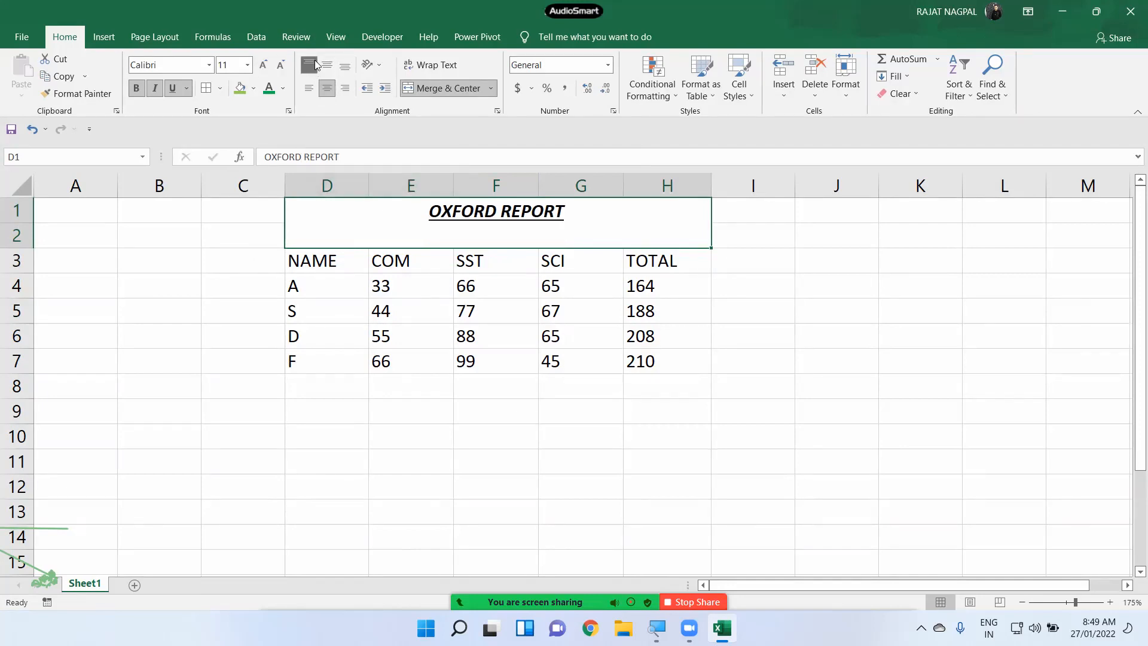
{"action": "left_click", "coordinate": [327, 65]}
{"action": "left_click", "coordinate": [347, 67]}
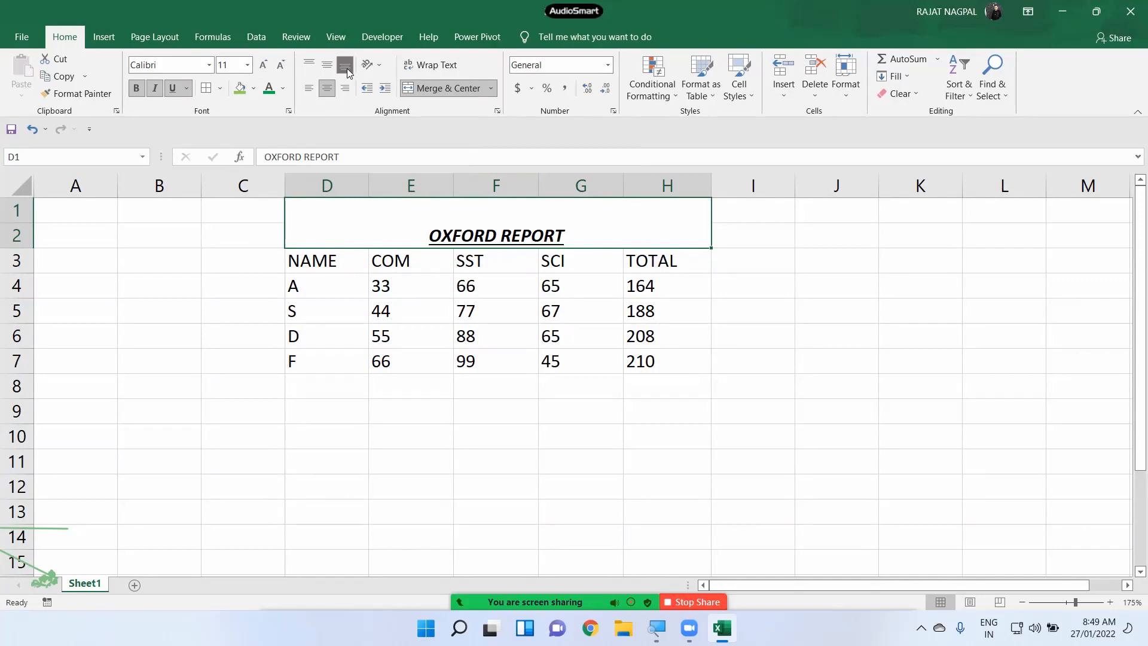
{"action": "left_click", "coordinate": [328, 69]}
- Raise the title's font size to 16, then reduce it to 14
{"action": "double_click", "coordinate": [592, 225]}
{"action": "left_click", "coordinate": [542, 253]}
{"action": "left_click", "coordinate": [536, 232]}
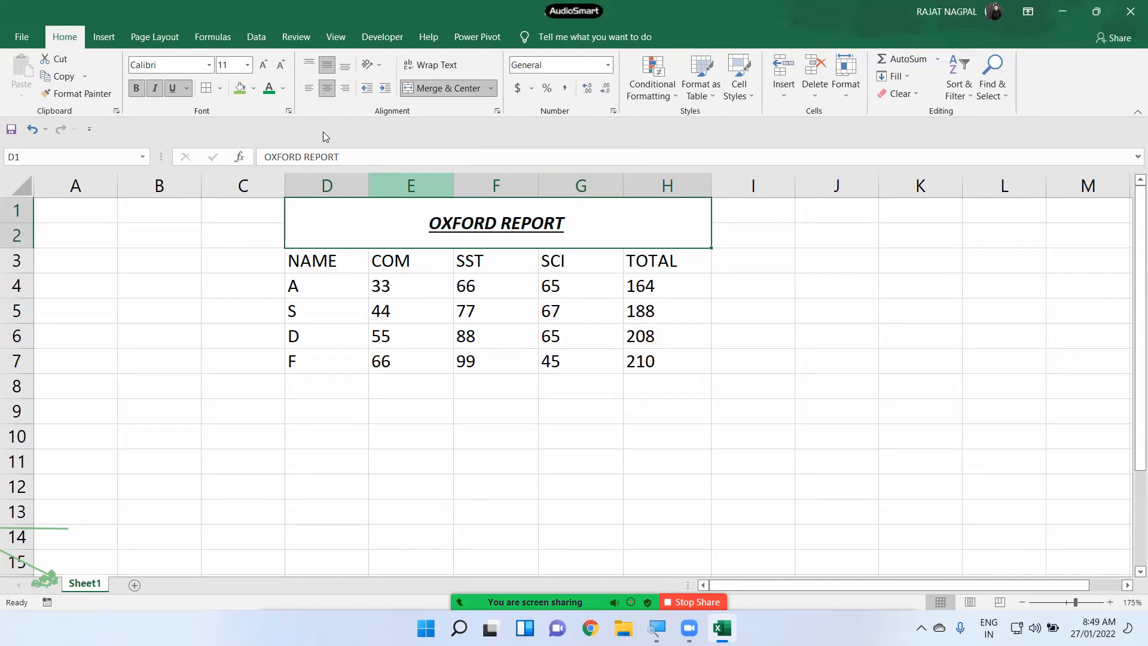
{"action": "left_click", "coordinate": [263, 65]}
{"action": "left_click", "coordinate": [264, 66]}
{"action": "left_click", "coordinate": [265, 66]}
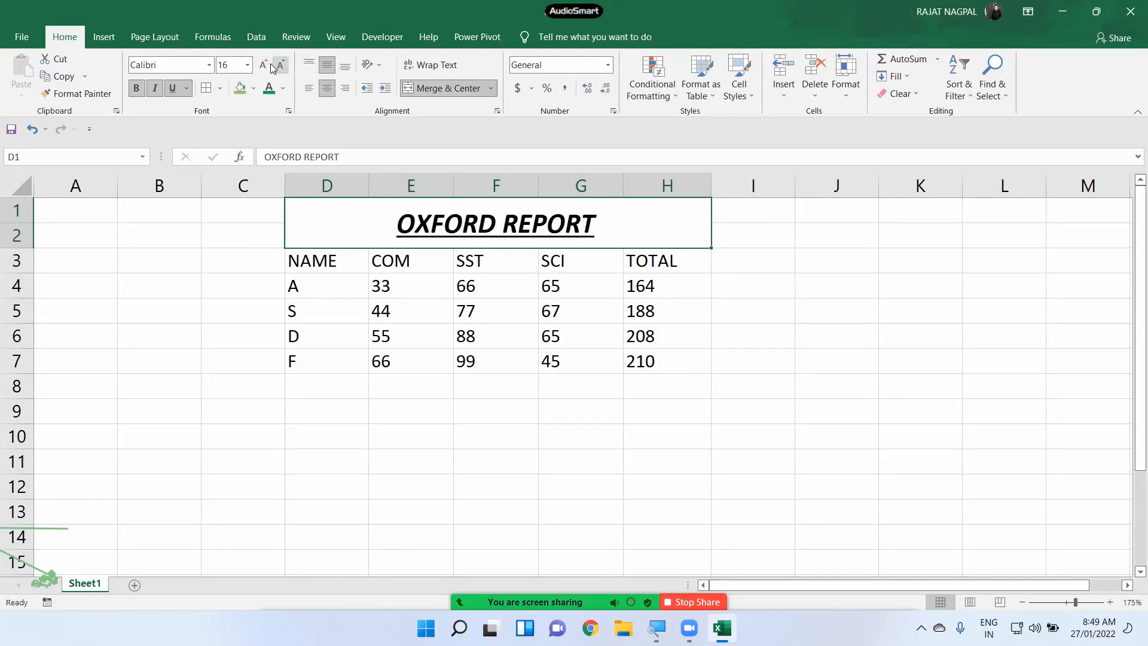
{"action": "left_click", "coordinate": [279, 66]}
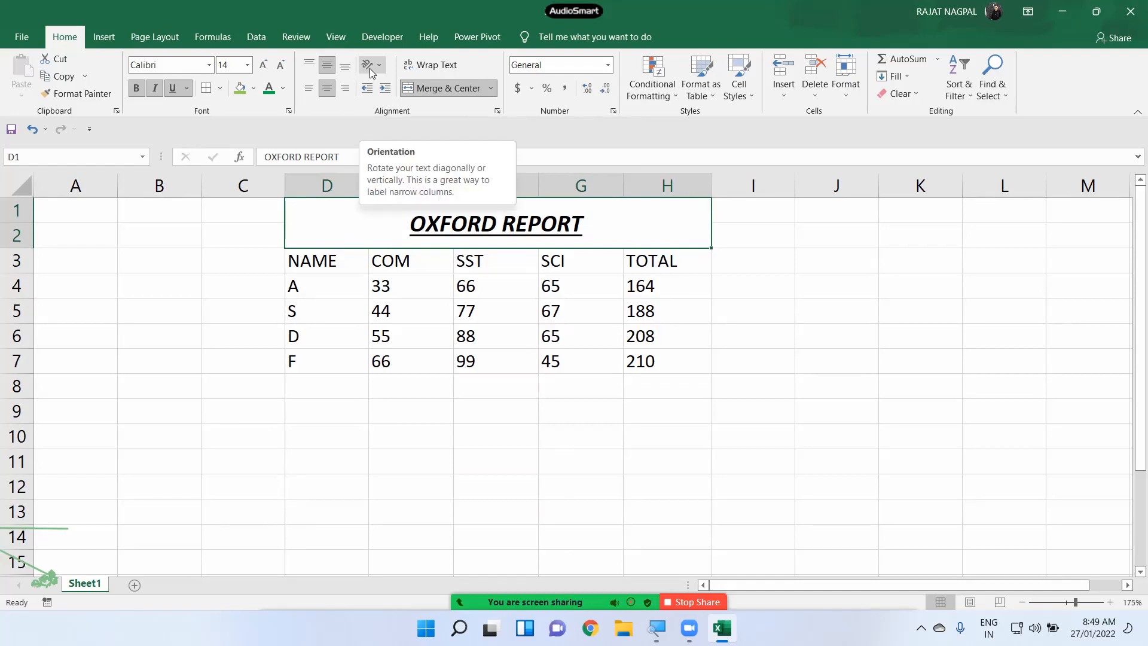
{"action": "left_click_drag", "start_coordinate": [338, 263], "coordinate": [676, 259]}
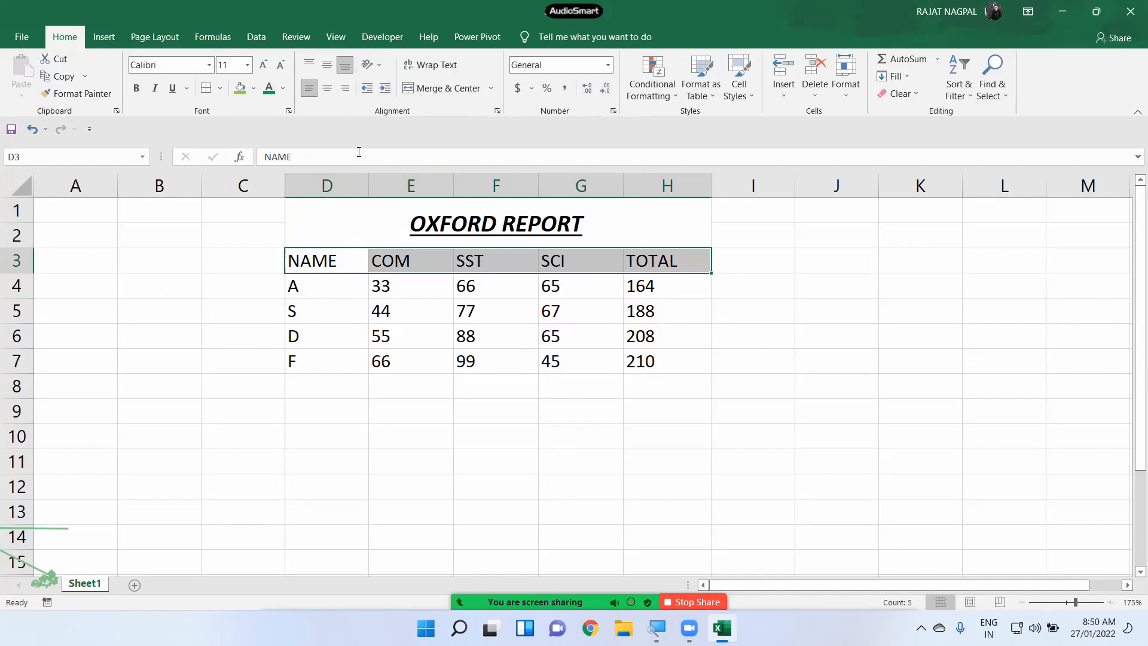
- Try angle-clockwise, angle-counterclockwise and vertical stacked orientation on the NAME–TOTAL headers
{"action": "left_click_drag", "start_coordinate": [357, 259], "coordinate": [658, 254]}
{"action": "left_click", "coordinate": [380, 65]}
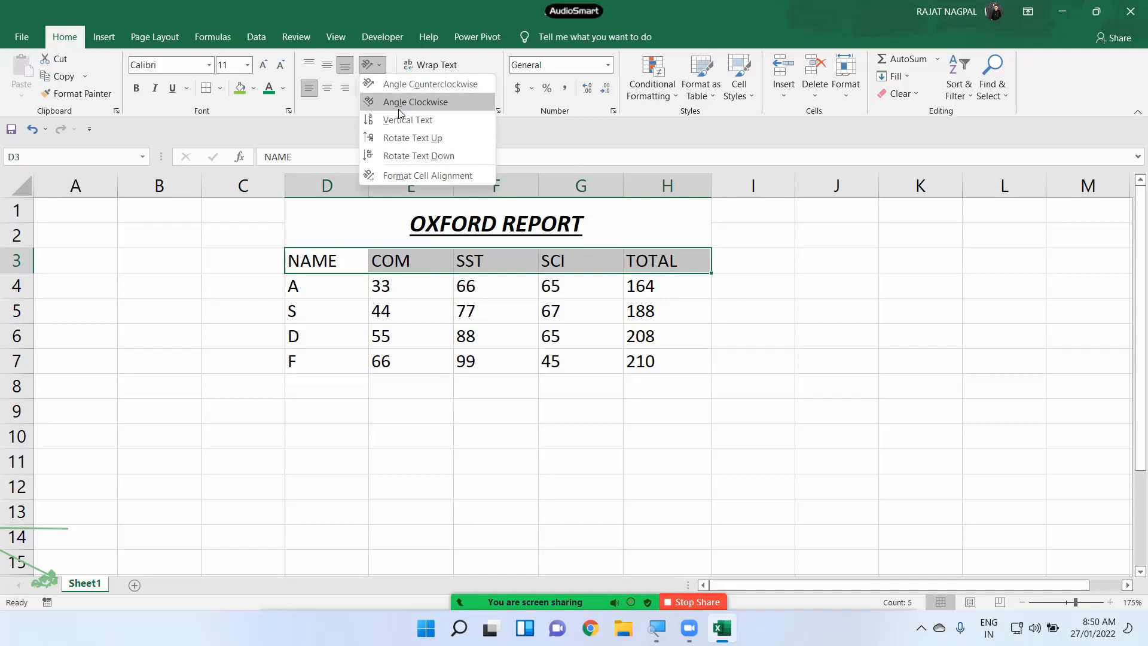
{"action": "key", "text": "Escape"}
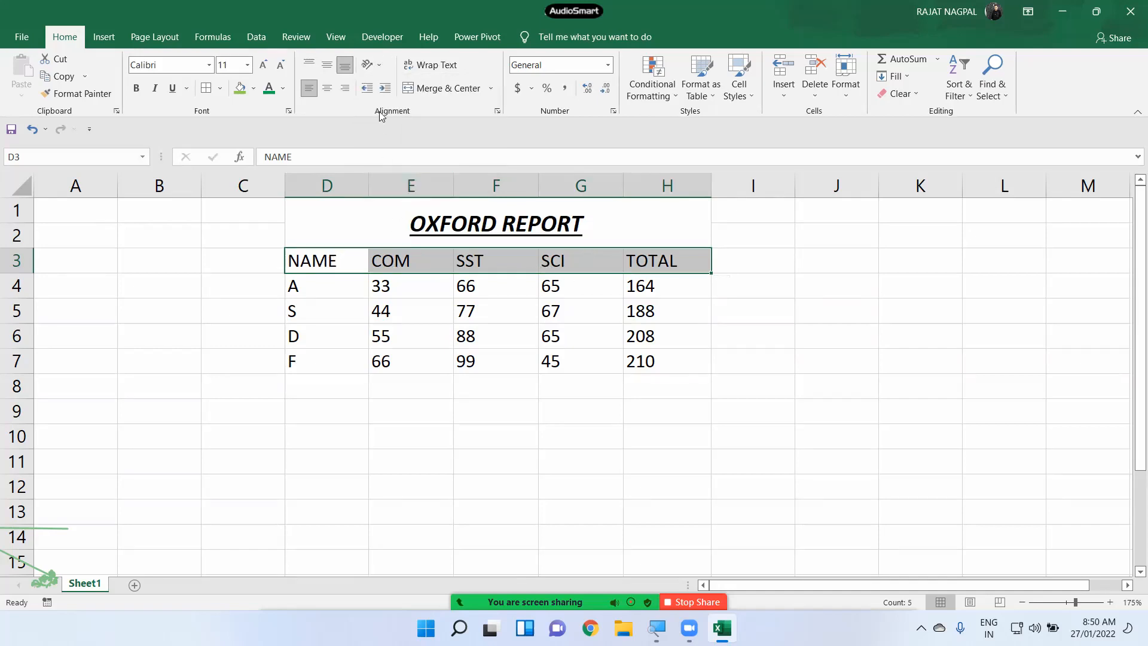
{"action": "left_click", "coordinate": [376, 66]}
{"action": "left_click", "coordinate": [385, 97]}
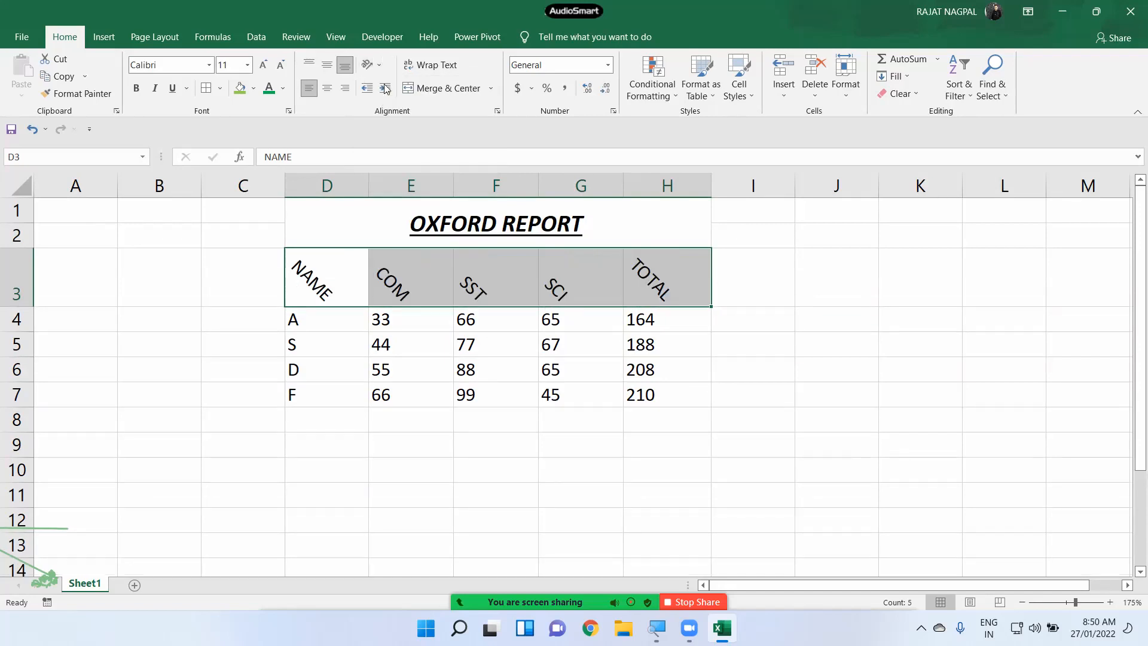
{"action": "left_click", "coordinate": [382, 64]}
{"action": "left_click", "coordinate": [385, 85]}
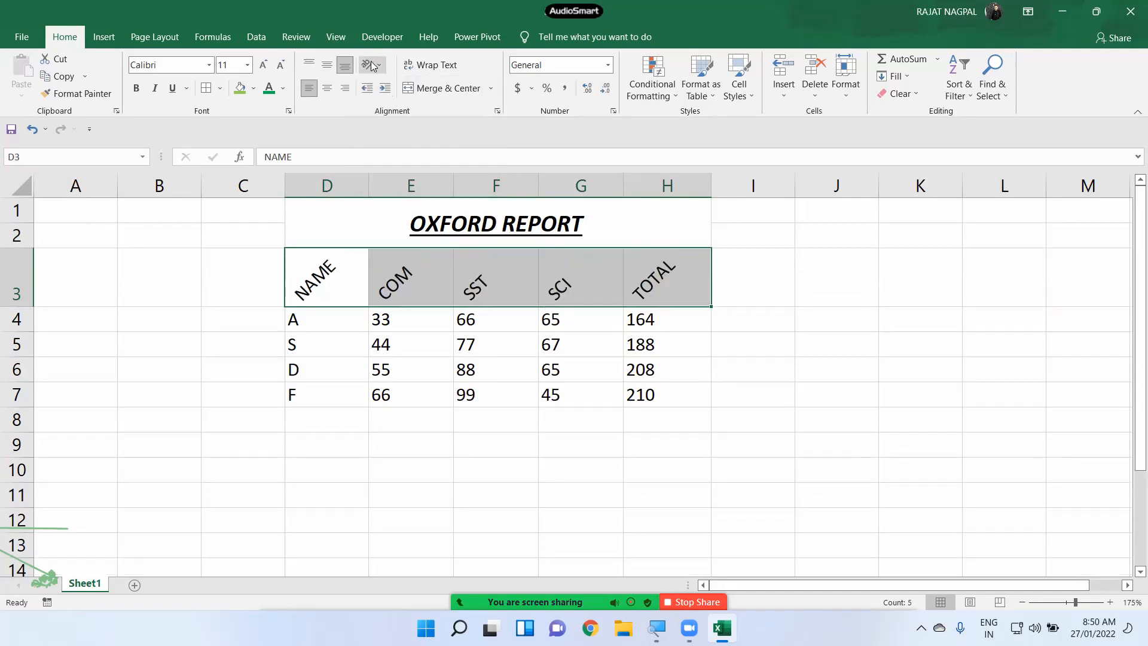
{"action": "left_click", "coordinate": [371, 63]}
{"action": "left_click", "coordinate": [382, 118]}
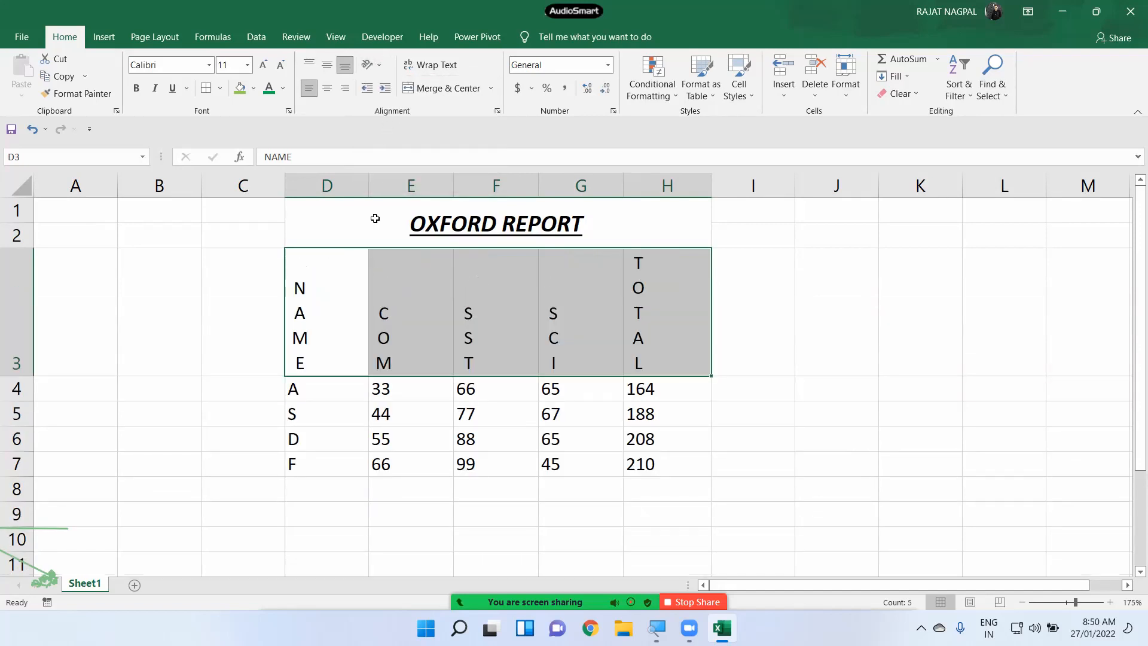
- Rotate the D3:H3 headers to read upward, then downward
{"action": "mouse_move", "coordinate": [359, 329]}
{"action": "left_mouse_down"}
{"action": "mouse_move", "coordinate": [622, 333]}
{"action": "mouse_move", "coordinate": [665, 308]}
{"action": "left_mouse_up"}
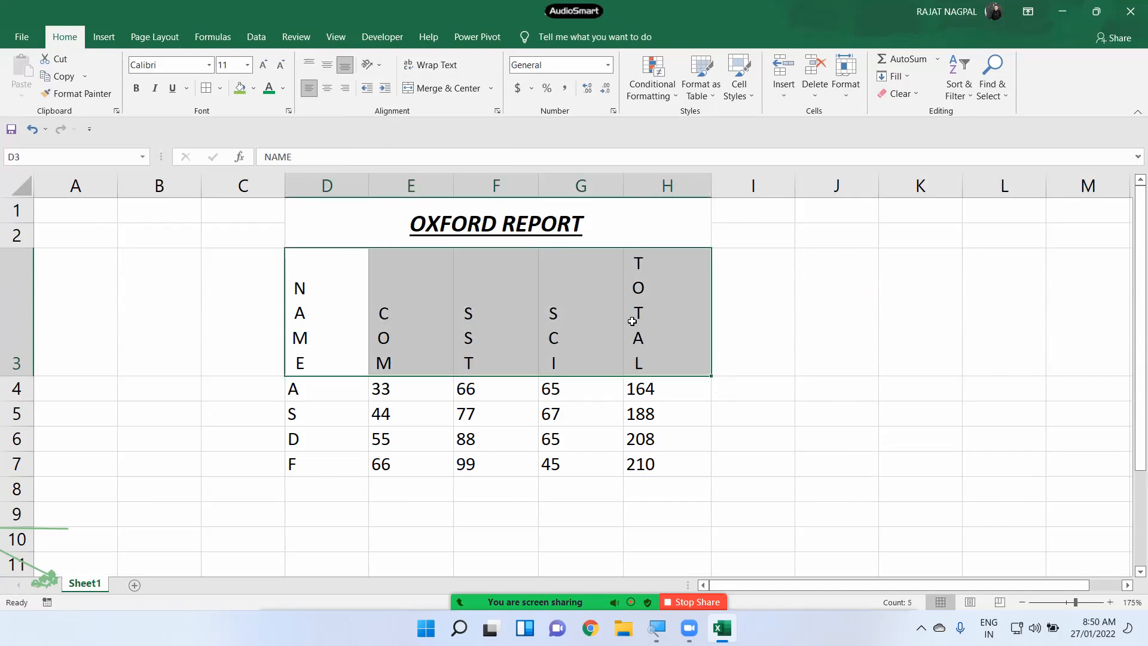
{"action": "left_click", "coordinate": [371, 64]}
{"action": "left_click", "coordinate": [411, 137]}
{"action": "left_click", "coordinate": [371, 65]}
{"action": "left_click", "coordinate": [395, 156]}
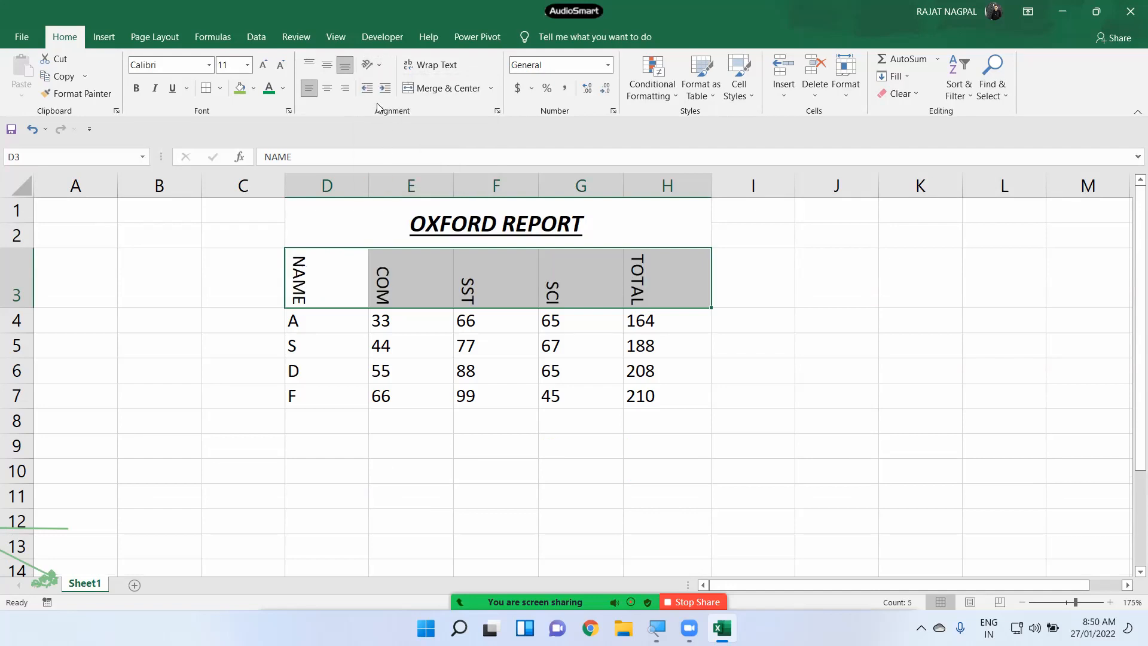
{"action": "left_click", "coordinate": [370, 65]}
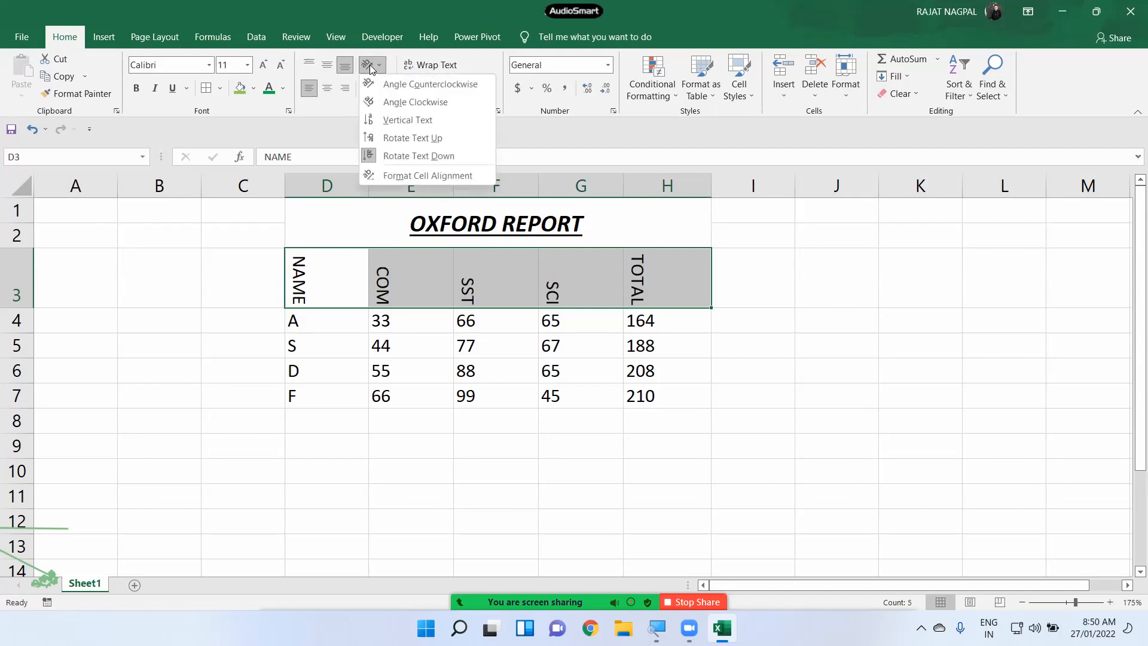
- Tilt the D3:H3 headers to 40 degrees in the cell alignment settings
{"action": "left_click", "coordinate": [443, 178]}
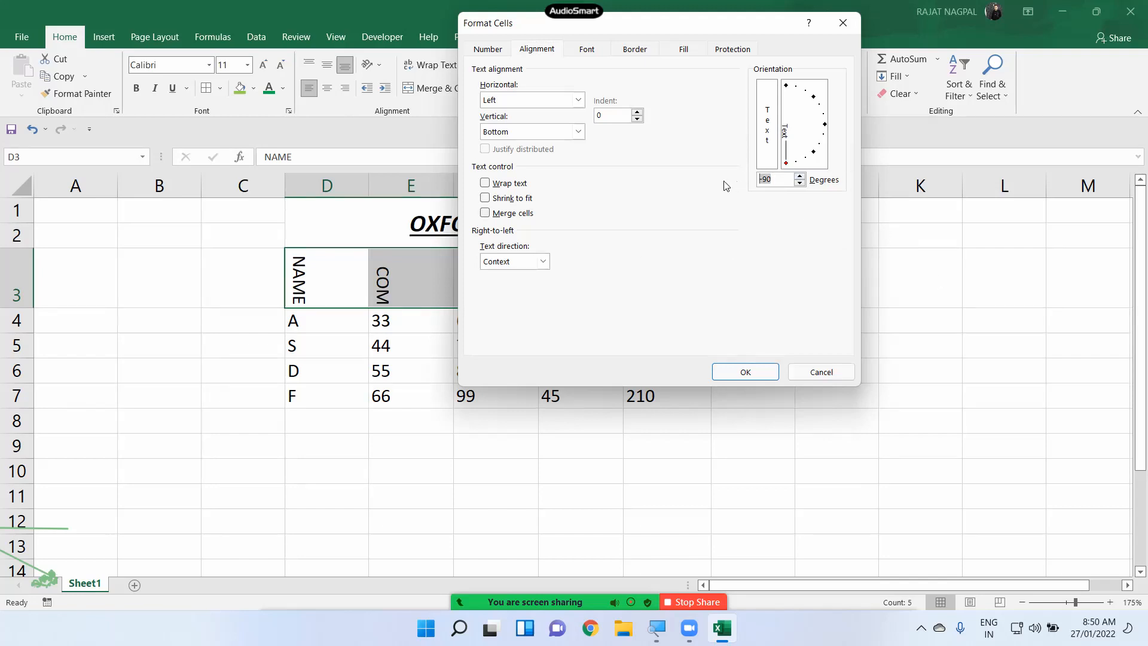
{"action": "type", "text": "40"}
{"action": "left_click", "coordinate": [746, 371]}
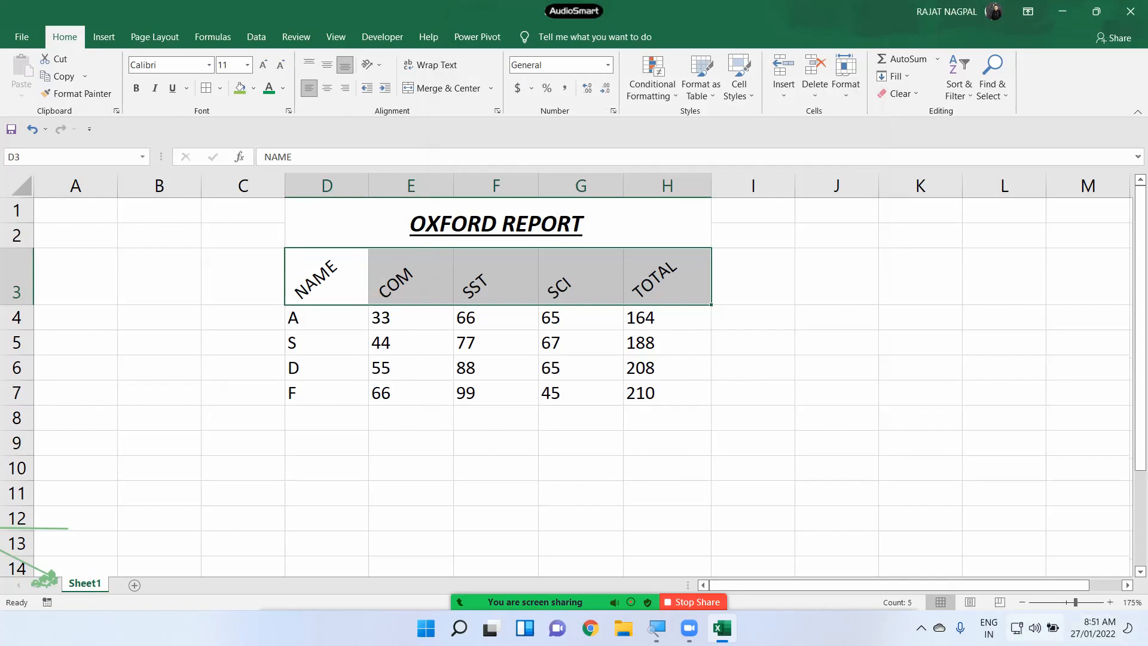
{"action": "left_click", "coordinate": [1052, 628]}
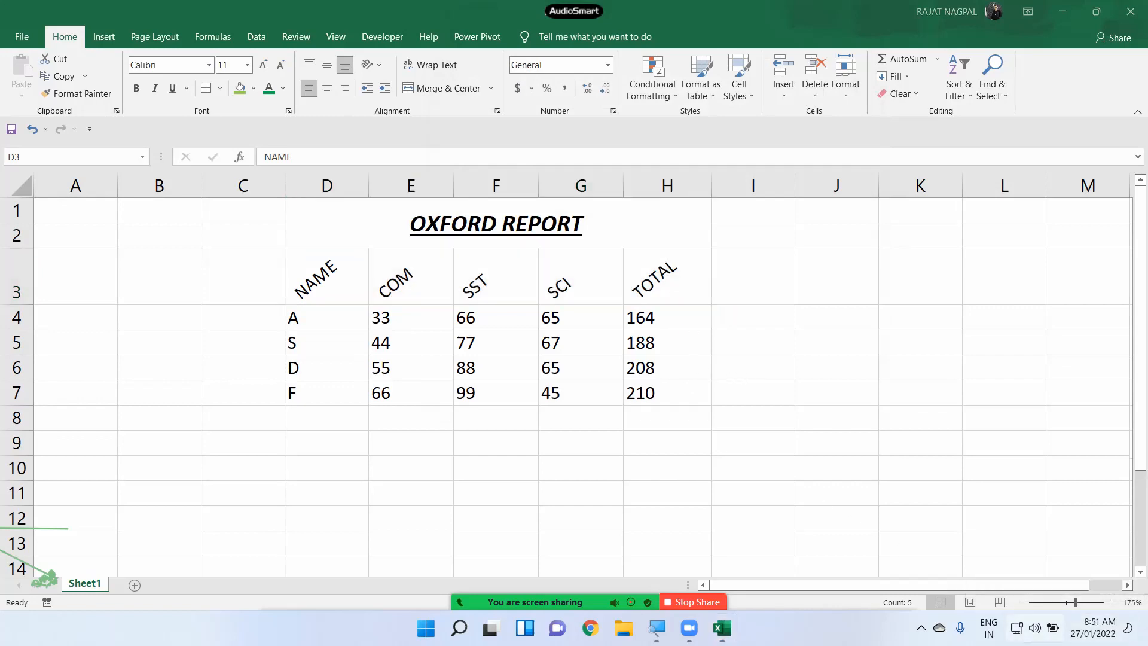
{"action": "left_click", "coordinate": [626, 495]}
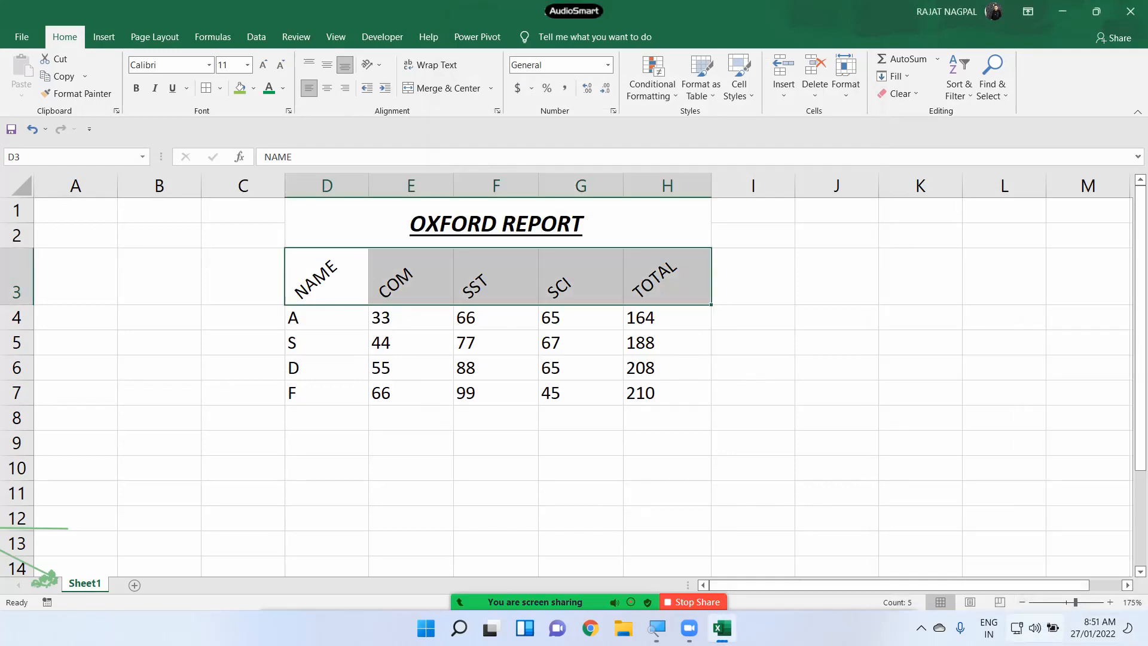
{"action": "left_click", "coordinate": [1048, 623]}
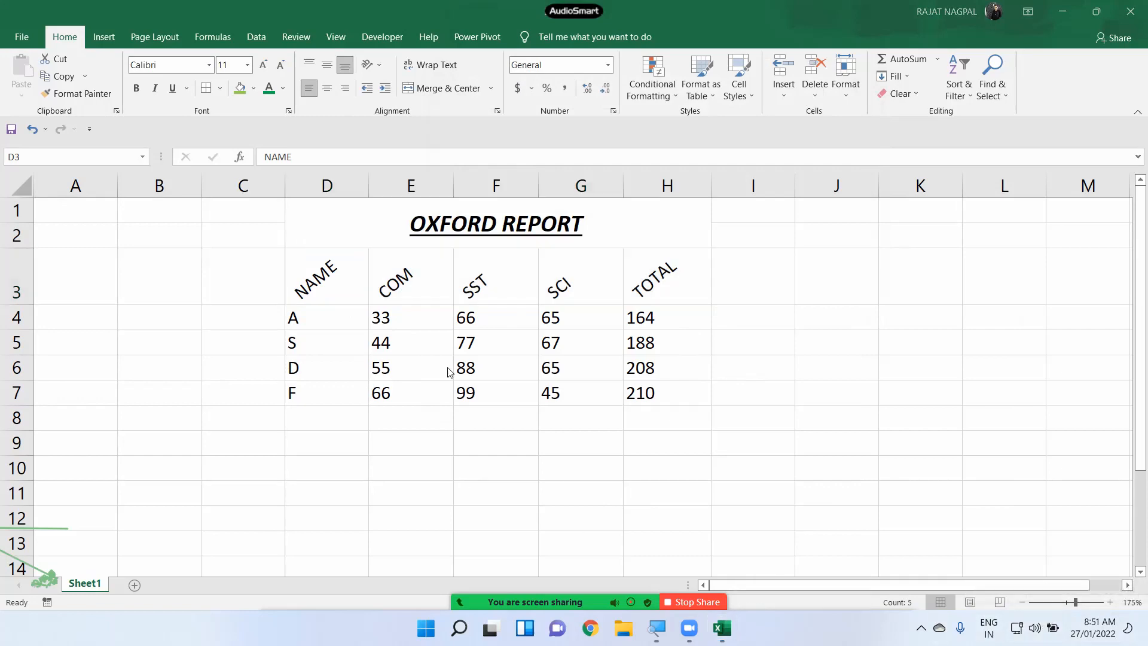
{"action": "left_click", "coordinate": [399, 293]}
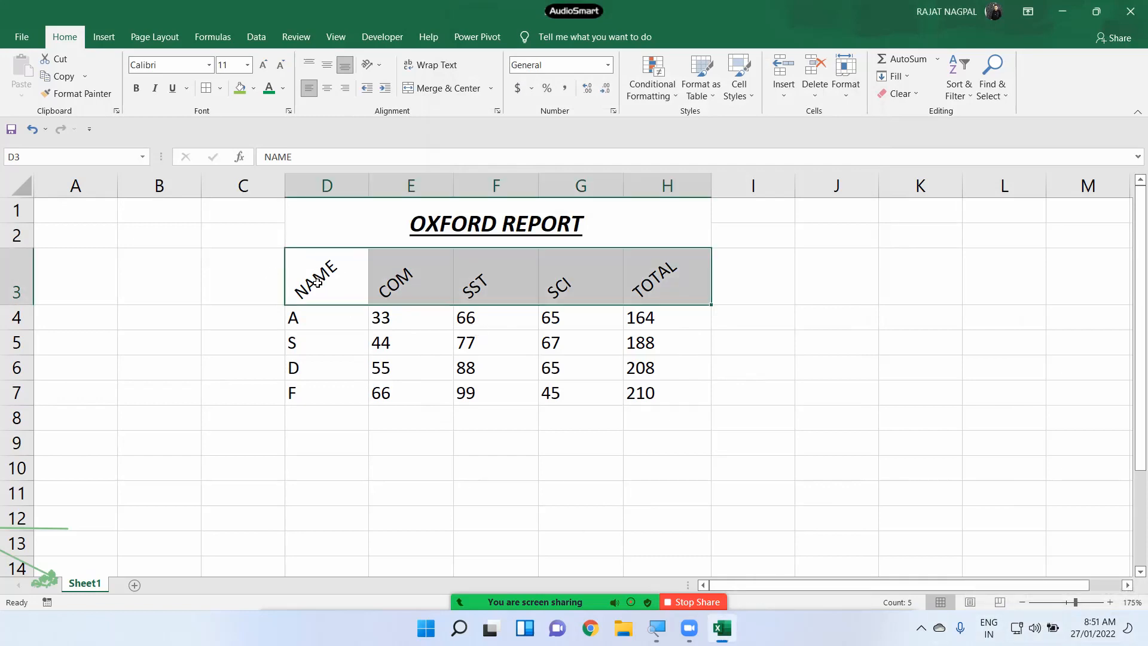
- Reset the header orientation to 0 degrees so the headers read horizontally
{"action": "left_click", "coordinate": [373, 65]}
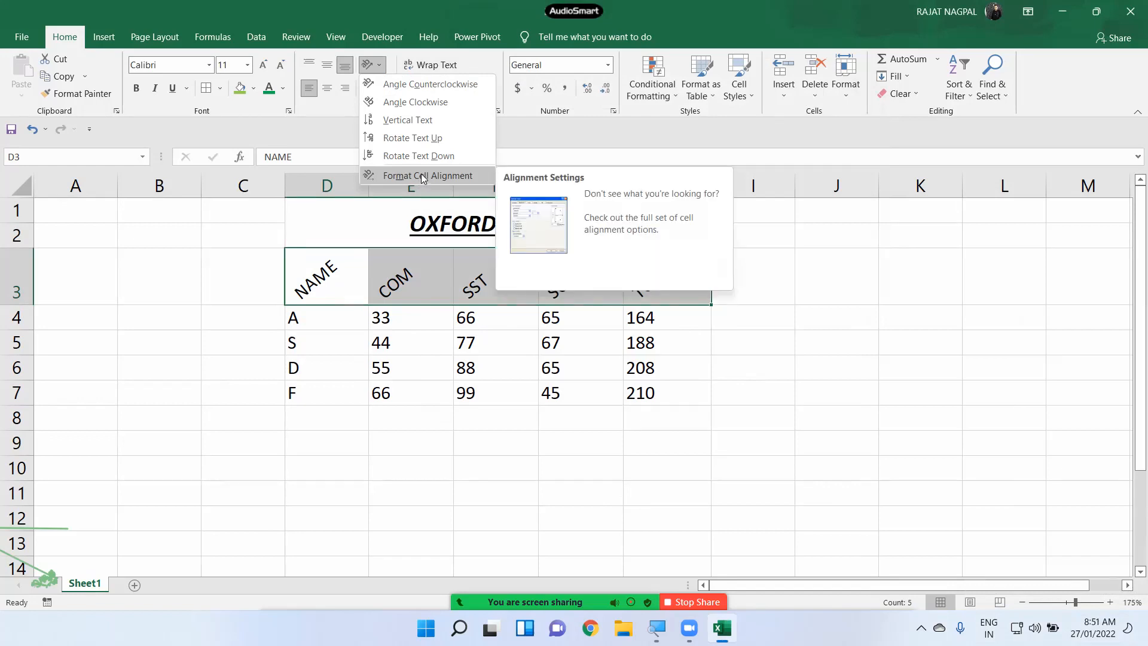
{"action": "left_click", "coordinate": [421, 176]}
{"action": "double_click", "coordinate": [771, 181]}
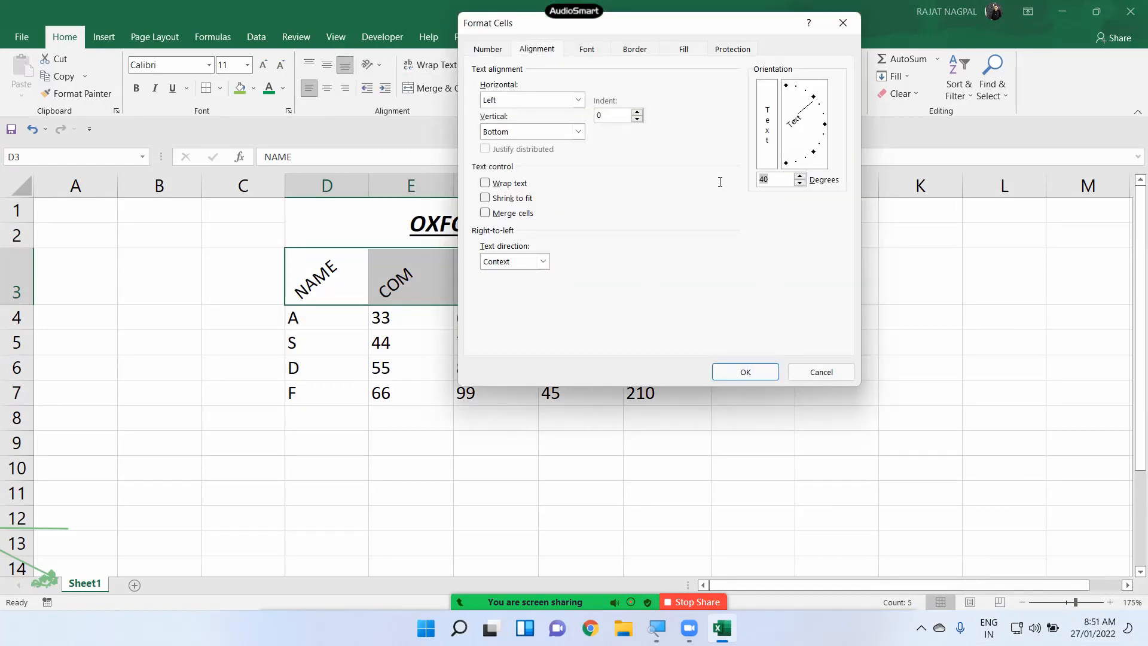
{"action": "type", "text": "0"}
{"action": "left_click", "coordinate": [746, 372]}
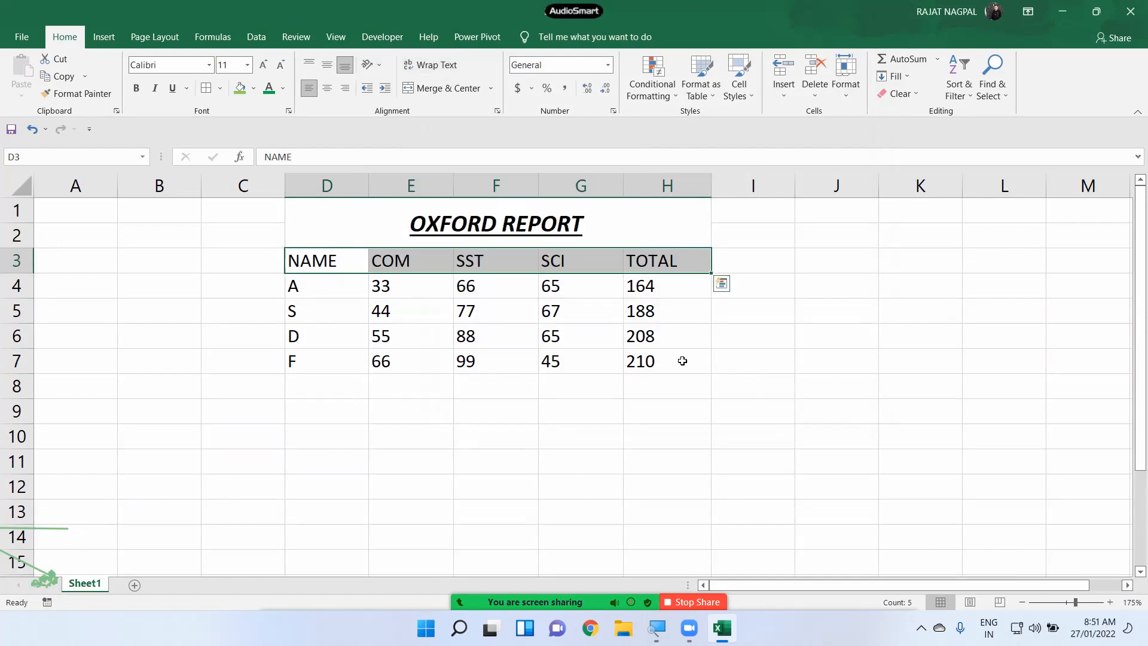
{"action": "scroll", "coordinate": [566, 347], "scroll_direction": "down", "scroll_amount": 2}
{"action": "scroll", "coordinate": [567, 347], "scroll_direction": "down", "scroll_amount": 1}
{"action": "left_click", "coordinate": [326, 239]}
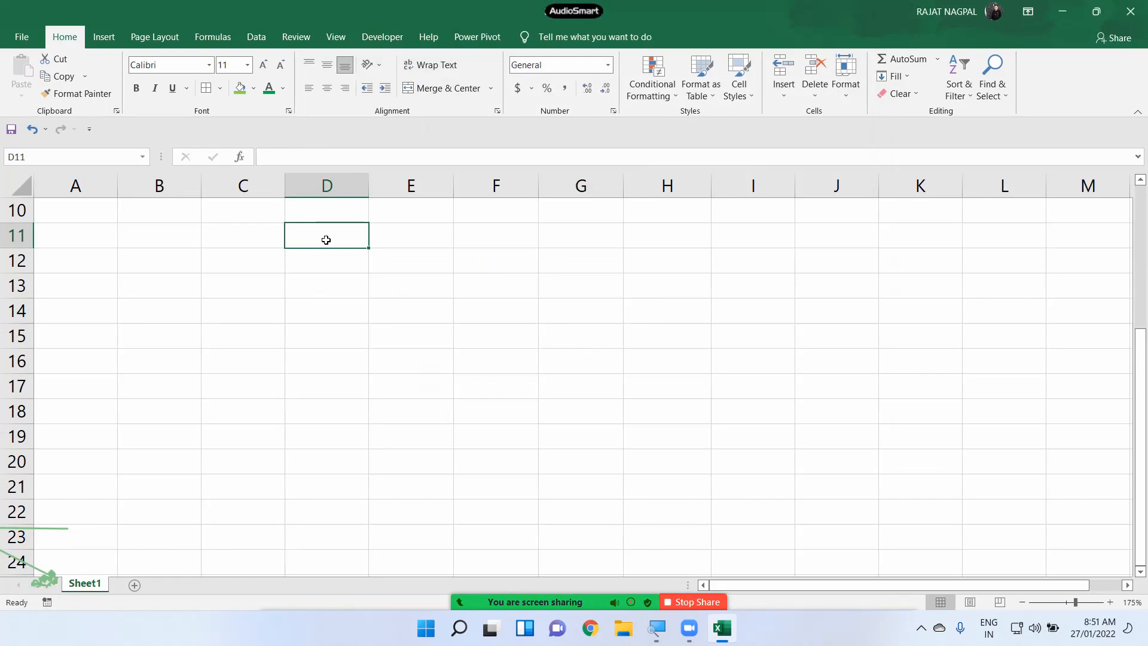
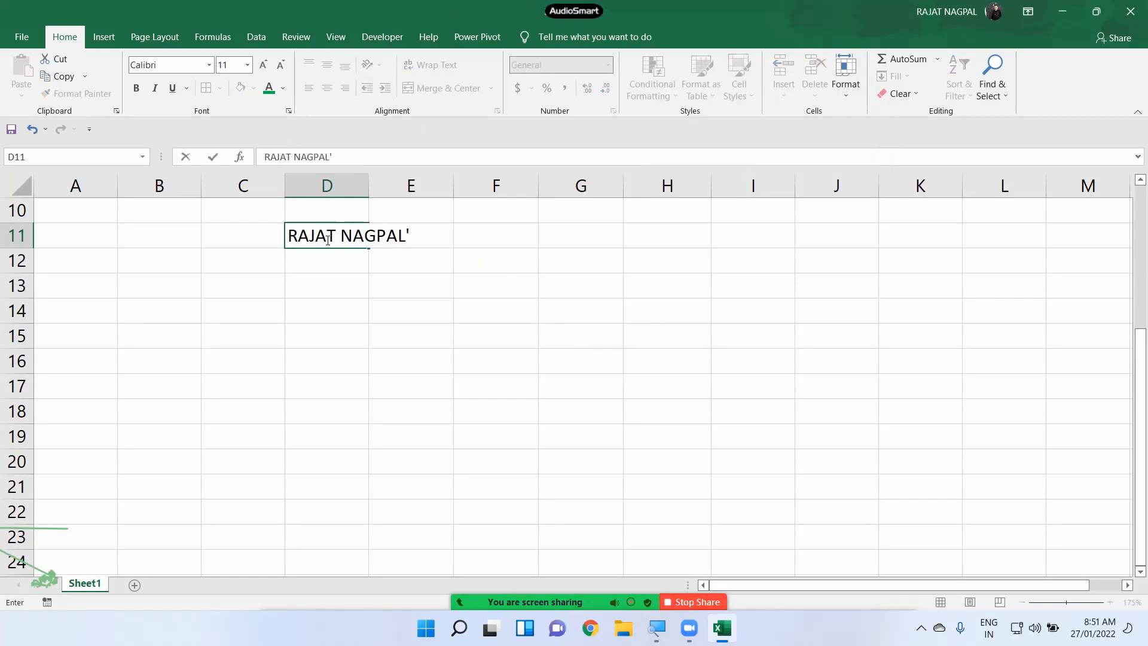
- Enter the person's full name in D11, then autofit column D and undo it
{"action": "key", "text": "Return"}
{"action": "double_click", "coordinate": [369, 186]}
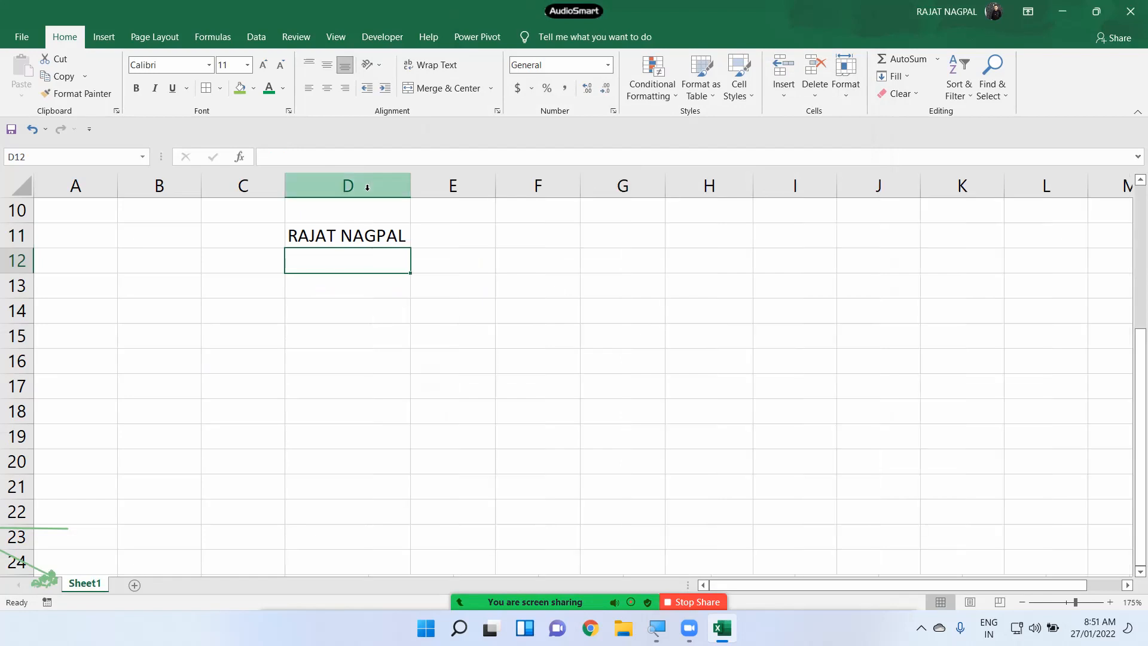
{"action": "left_click", "coordinate": [358, 240]}
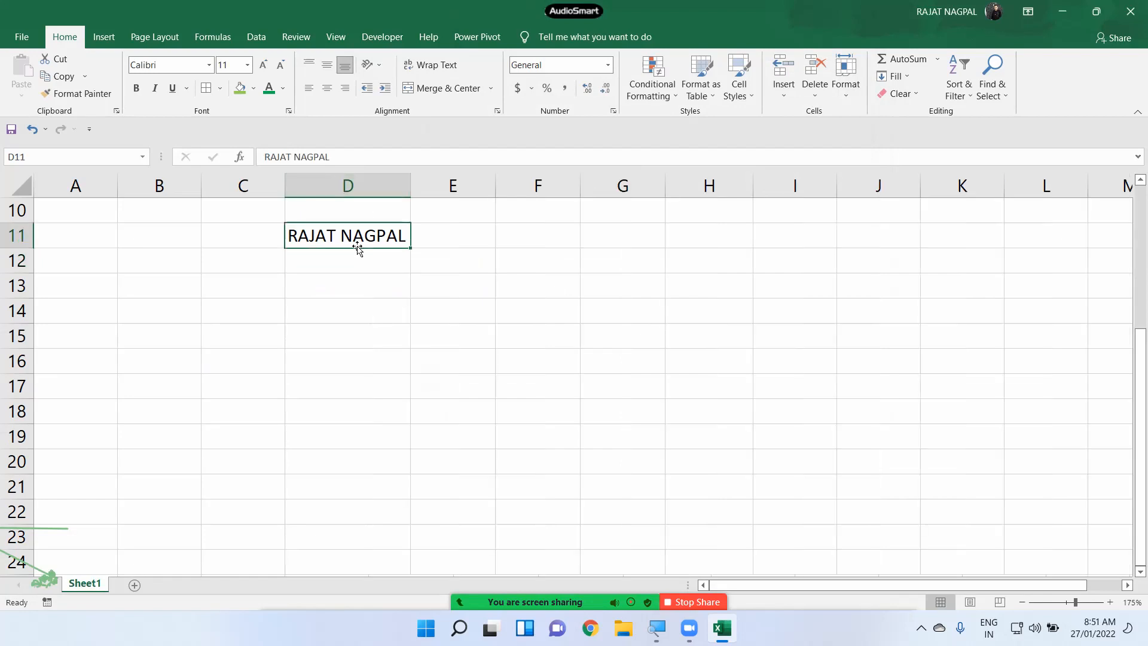
{"action": "key", "text": "ctrl+z"}
- Autofit column D again, then narrow it to width 9.22
{"action": "left_click", "coordinate": [347, 308]}
{"action": "scroll", "coordinate": [383, 272], "scroll_direction": "up", "scroll_amount": 3}
{"action": "scroll", "coordinate": [383, 272], "scroll_direction": "up", "scroll_amount": 1}
{"action": "scroll", "coordinate": [440, 335], "scroll_direction": "down", "scroll_amount": 3}
{"action": "scroll", "coordinate": [435, 312], "scroll_direction": "up", "scroll_amount": 1}
{"action": "scroll", "coordinate": [435, 311], "scroll_direction": "down", "scroll_amount": 1}
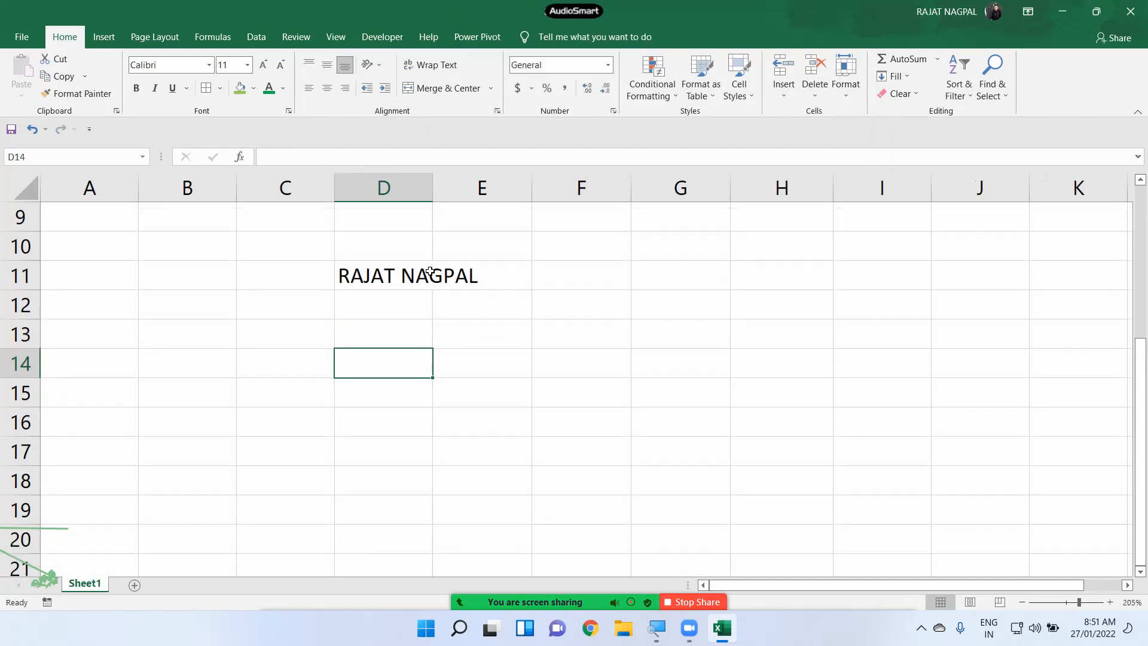
{"action": "double_click", "coordinate": [433, 187]}
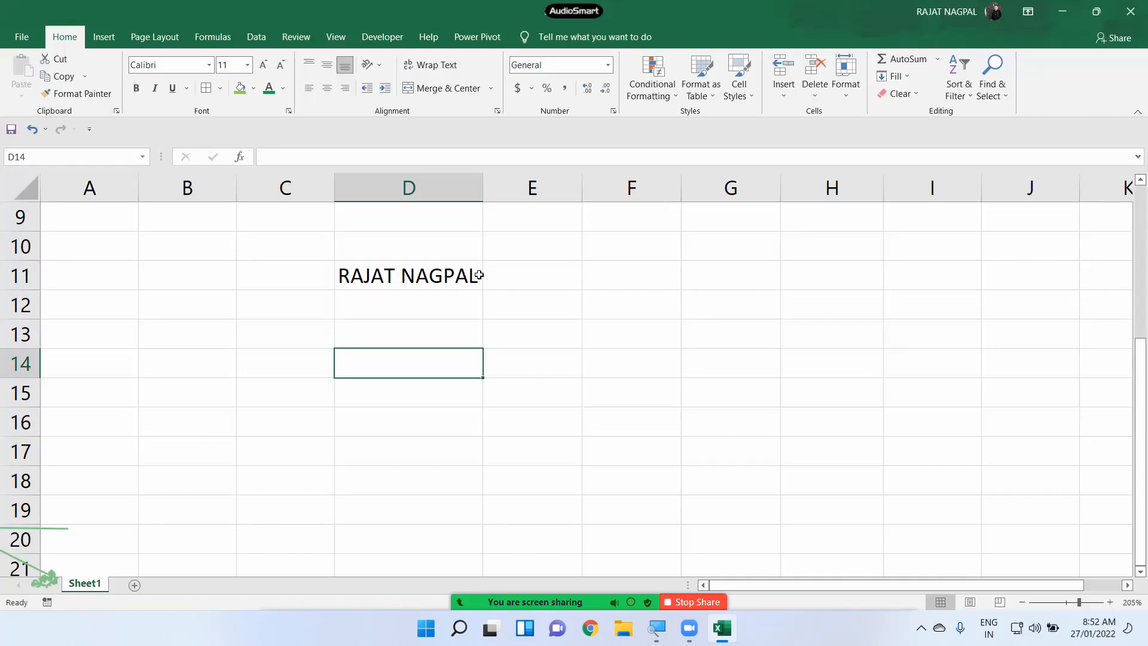
{"action": "left_click_drag", "start_coordinate": [483, 187], "coordinate": [446, 195]}
{"action": "left_click", "coordinate": [407, 274]}
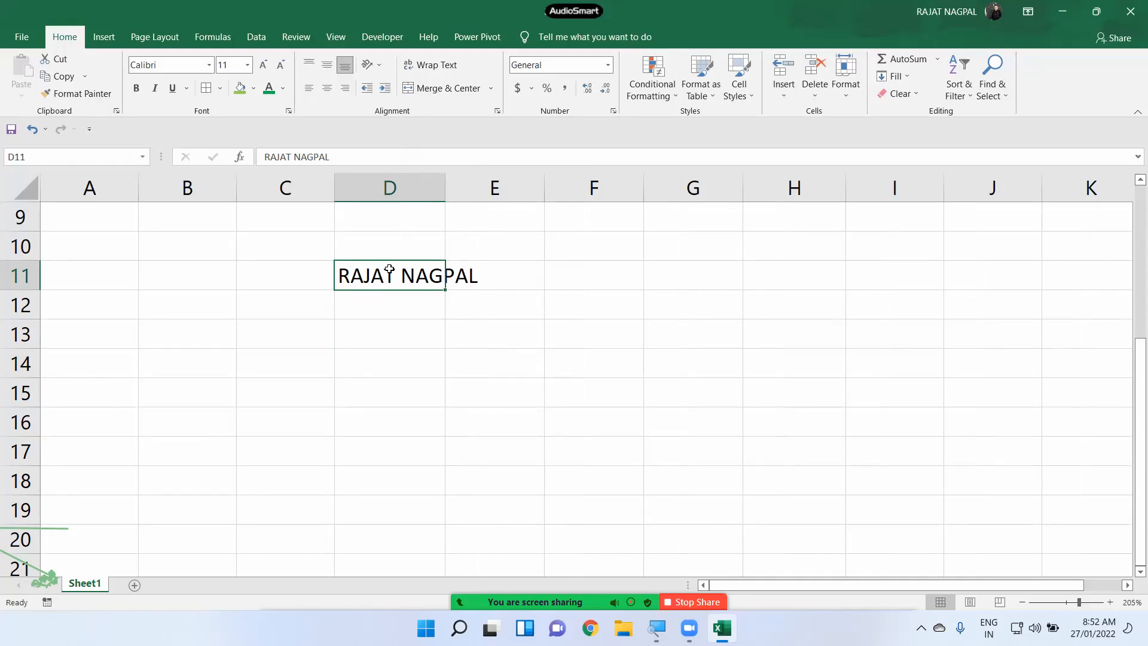
- Retype the name in D11 and turn on Wrap Text so it splits onto two lines
{"action": "left_click", "coordinate": [431, 65]}
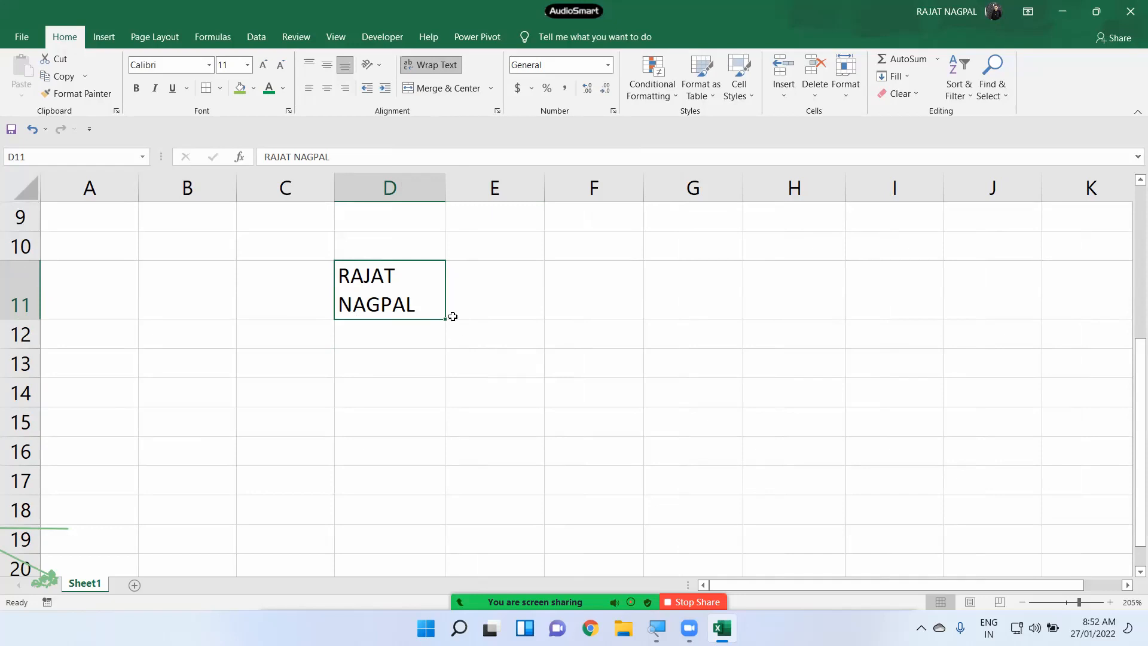
{"action": "left_click", "coordinate": [435, 64]}
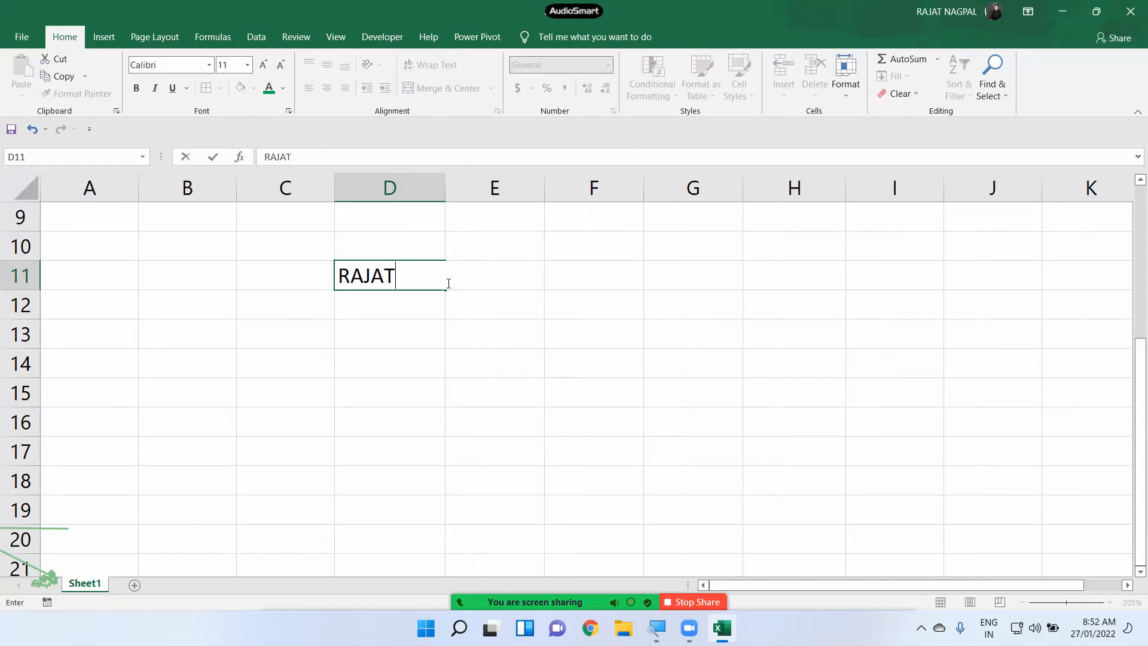
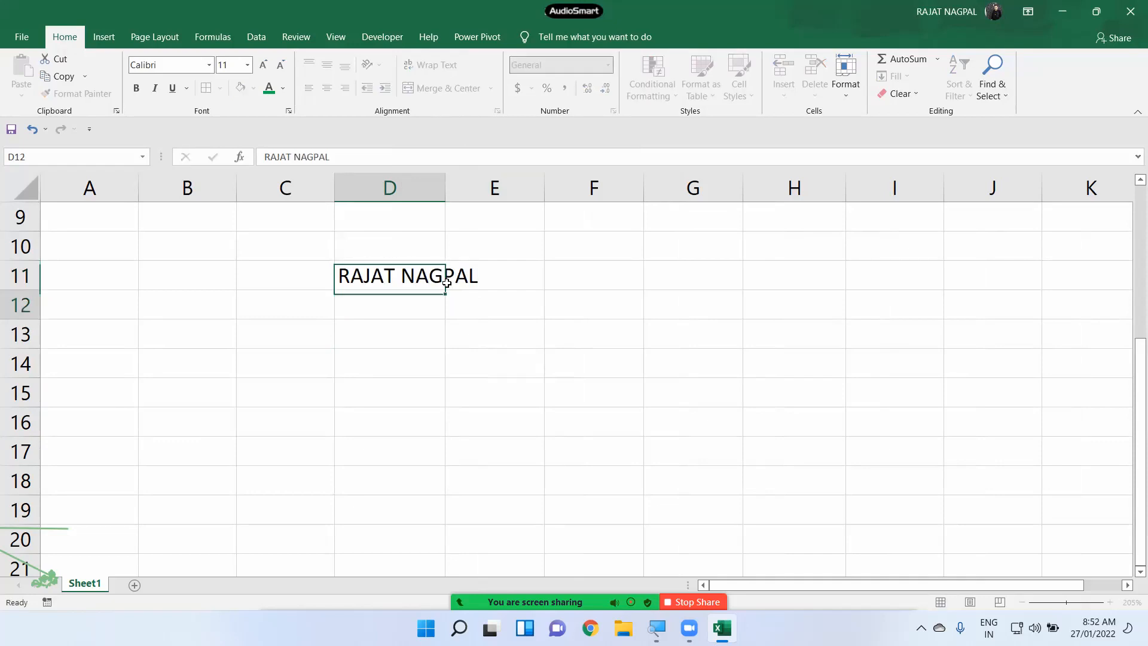
{"action": "key", "text": "Return"}
{"action": "left_click", "coordinate": [437, 276]}
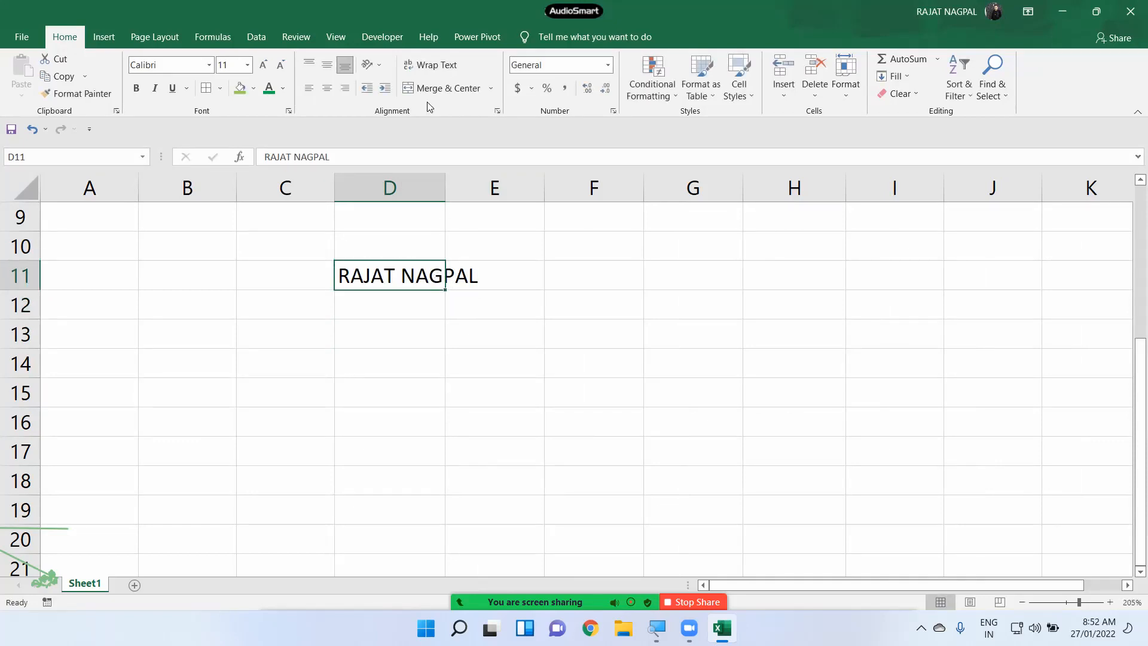
{"action": "left_click", "coordinate": [438, 65]}
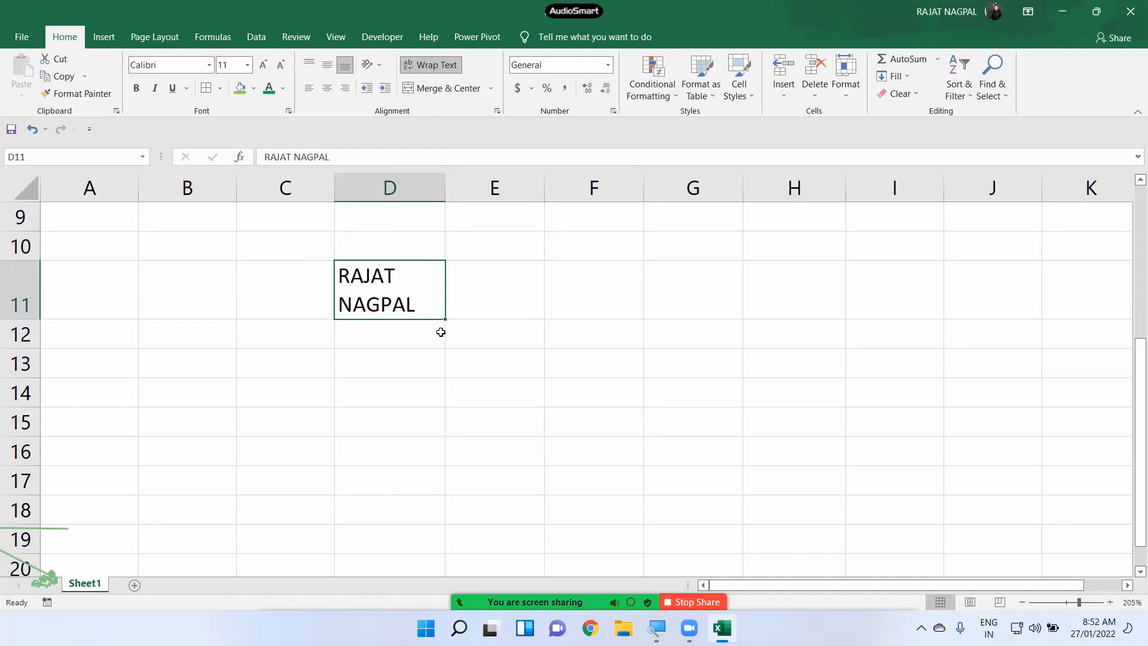
{"action": "left_click", "coordinate": [502, 371]}
{"action": "scroll", "coordinate": [528, 359], "scroll_direction": "down", "scroll_amount": 2}
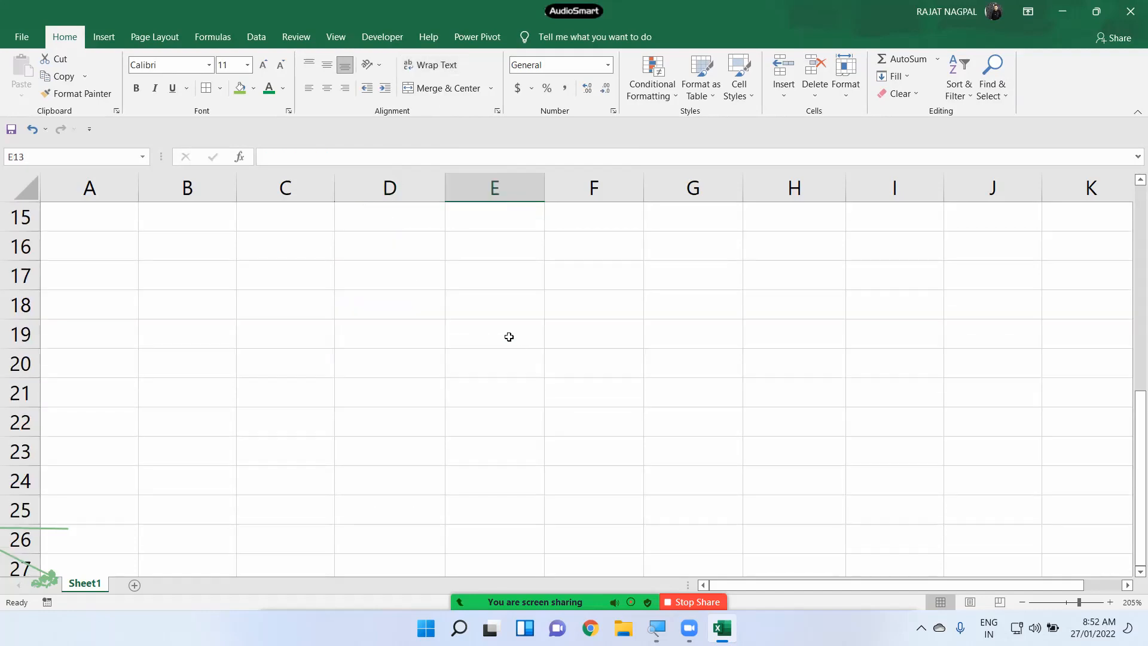
- Type OXFORD, SOFTWARE and INSTITUTE into E13 as three lines using Alt+Enter breaks
{"action": "scroll", "coordinate": [509, 337], "scroll_direction": "up", "scroll_amount": 1}
{"action": "type", "text": "OX"}
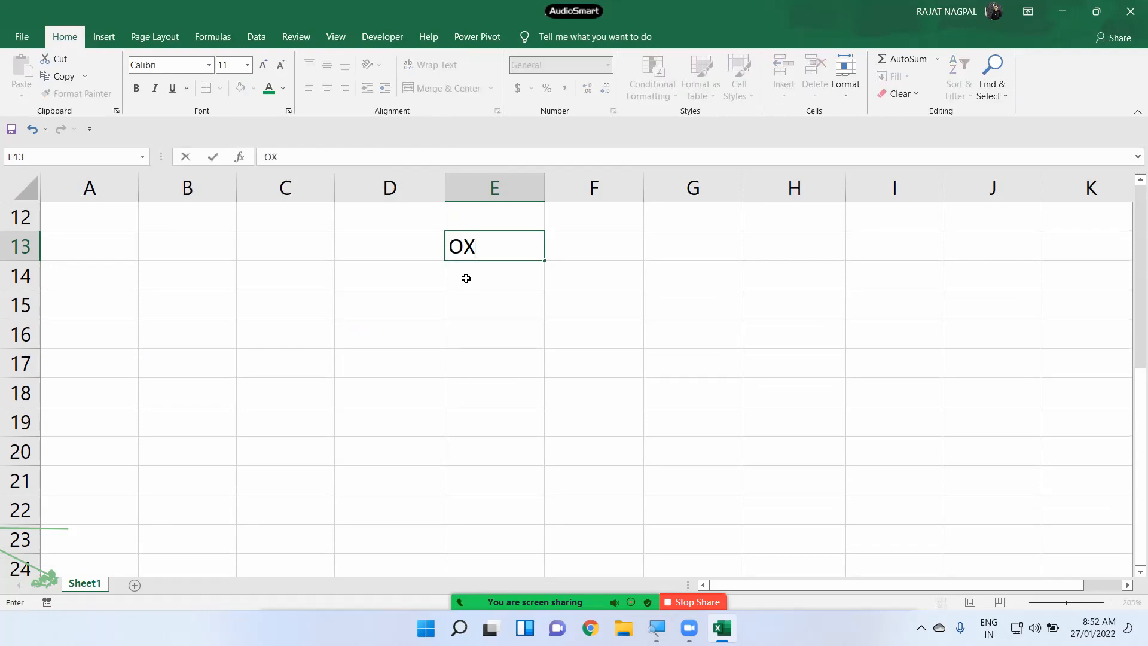
{"action": "type", "text": "FORD"}
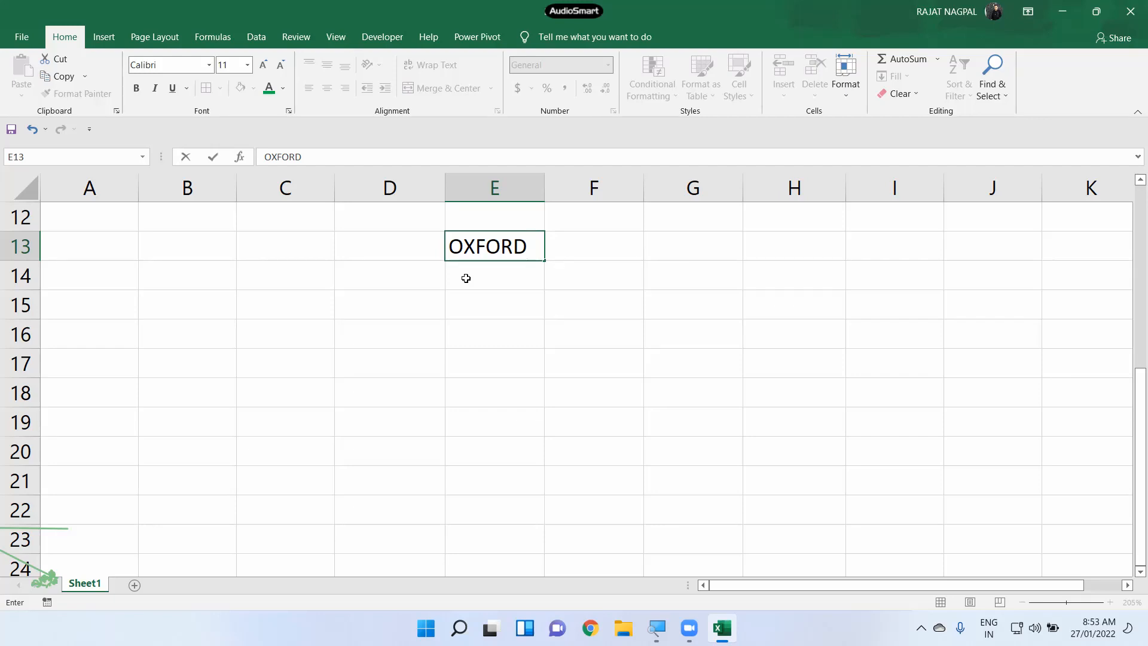
{"action": "key", "text": "alt+Return"}
{"action": "type", "text": "SOF"}
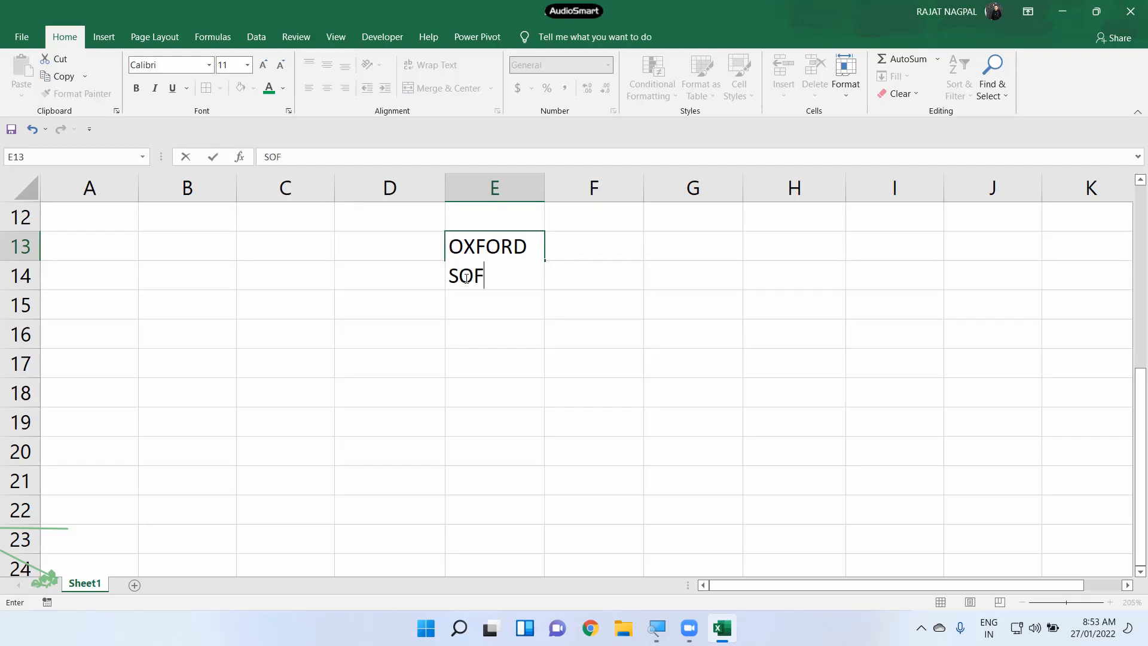
{"action": "type", "text": "TWARE"}
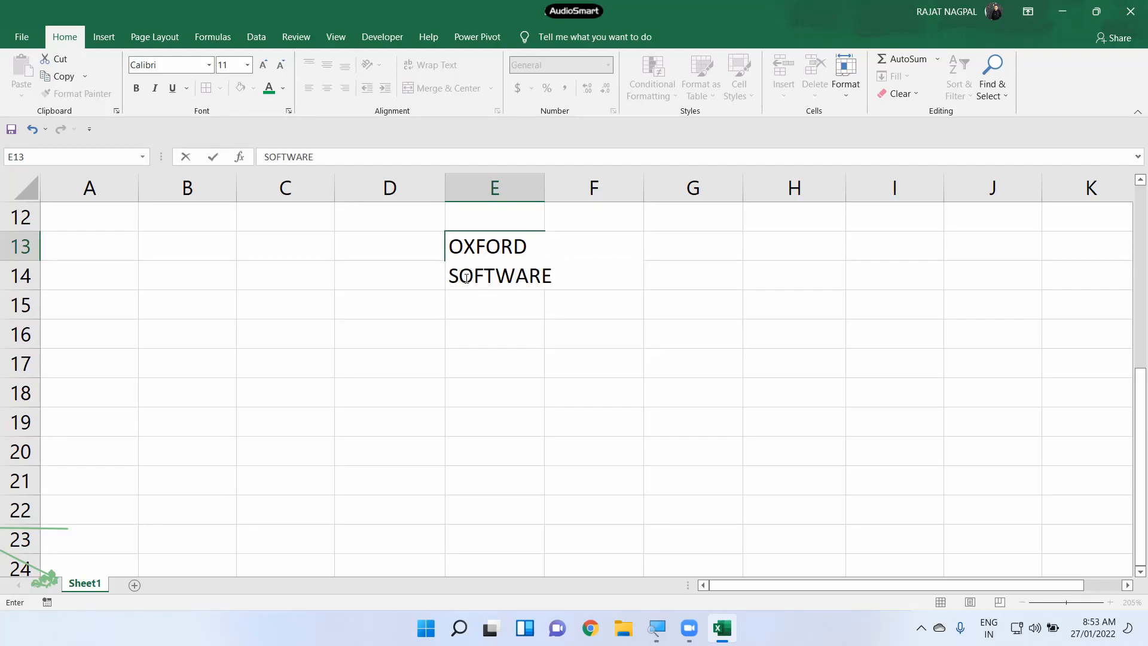
{"action": "key", "text": "BackSpace"}
{"action": "left_click", "coordinate": [562, 275]}
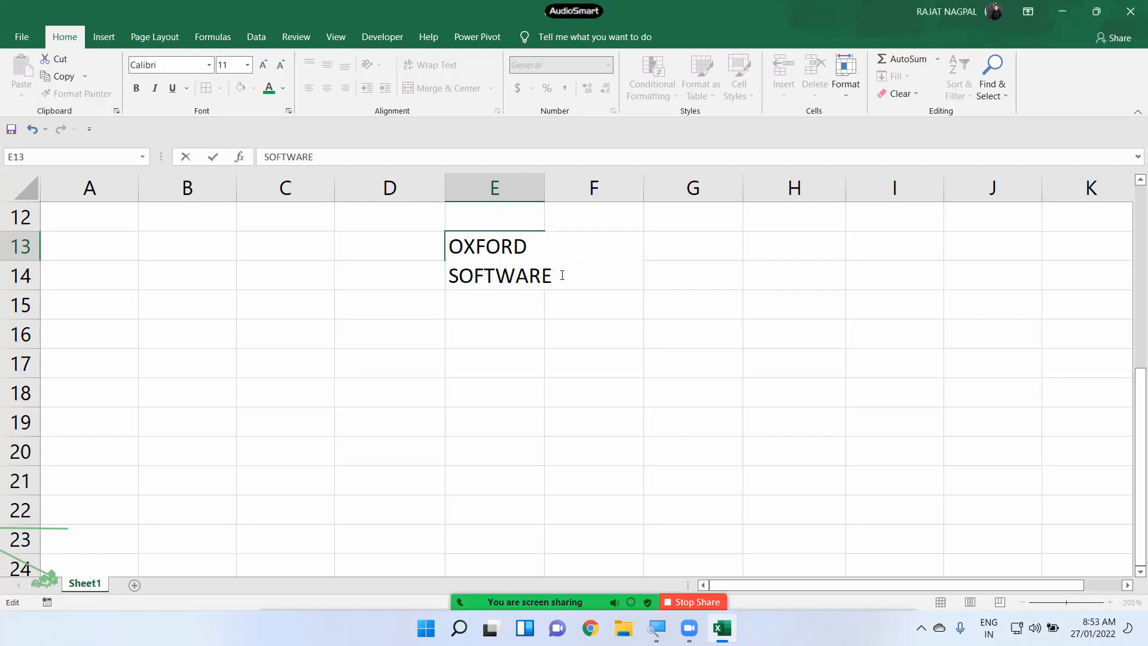
{"action": "key", "text": "alt+Return"}
{"action": "type", "text": "INSTITUTE"}
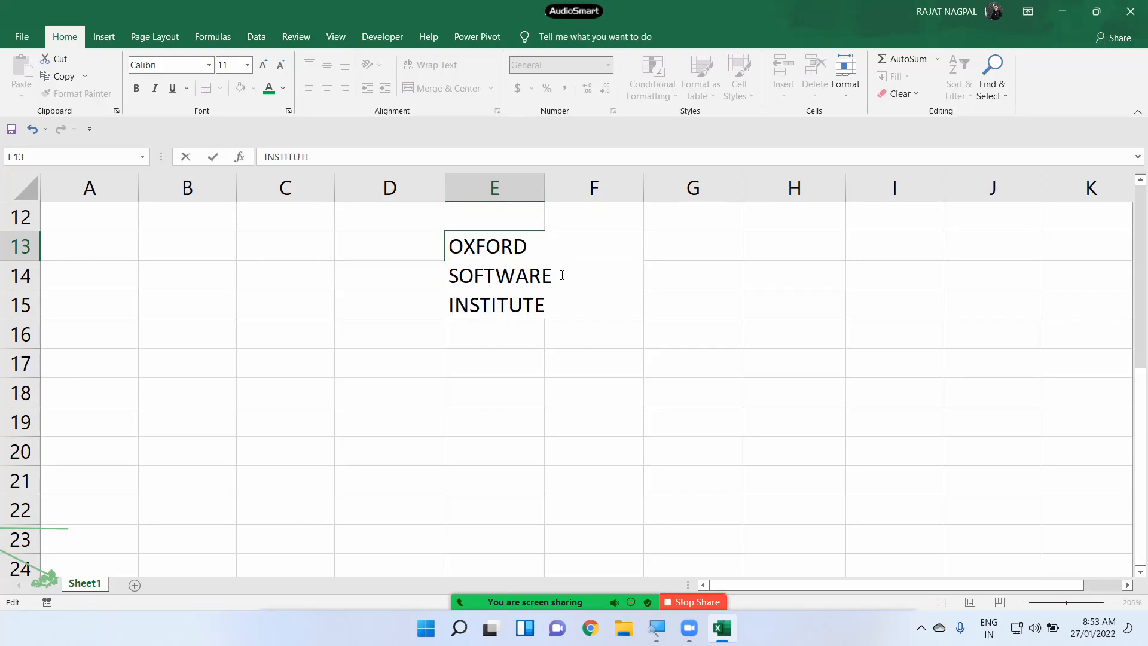
{"action": "key", "text": "Return"}
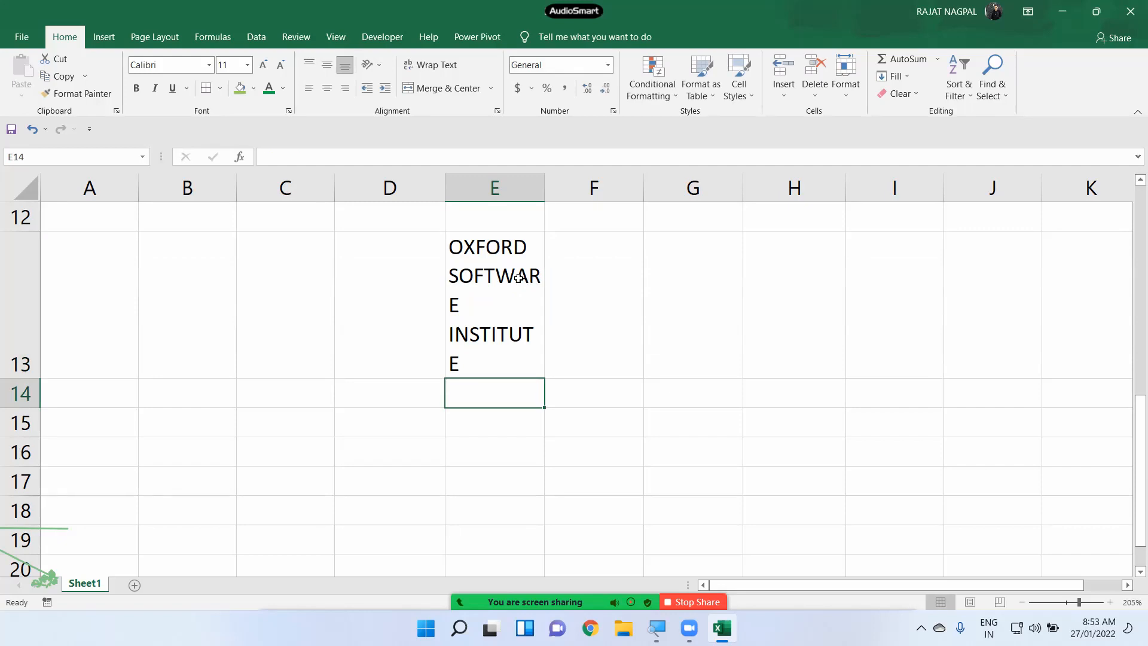
- Widen column E until SOFTWARE and INSTITUTE each fit whole on one line
{"action": "left_click", "coordinate": [520, 268]}
{"action": "left_click_drag", "start_coordinate": [545, 187], "coordinate": [551, 187]}
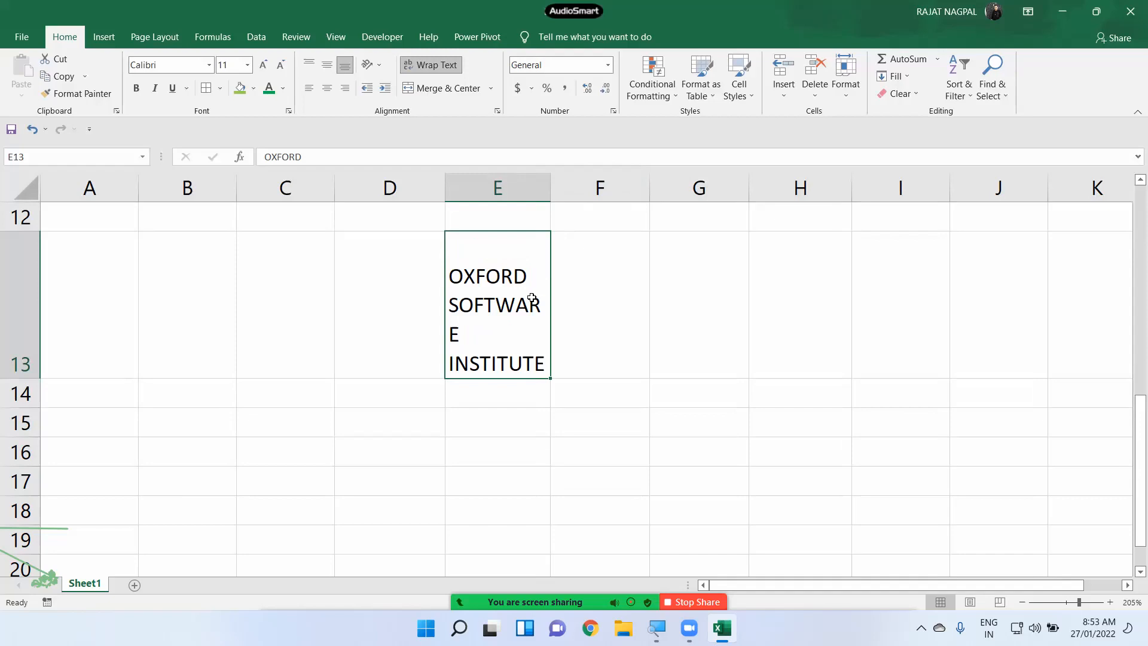
{"action": "left_click_drag", "start_coordinate": [560, 182], "coordinate": [559, 182]}
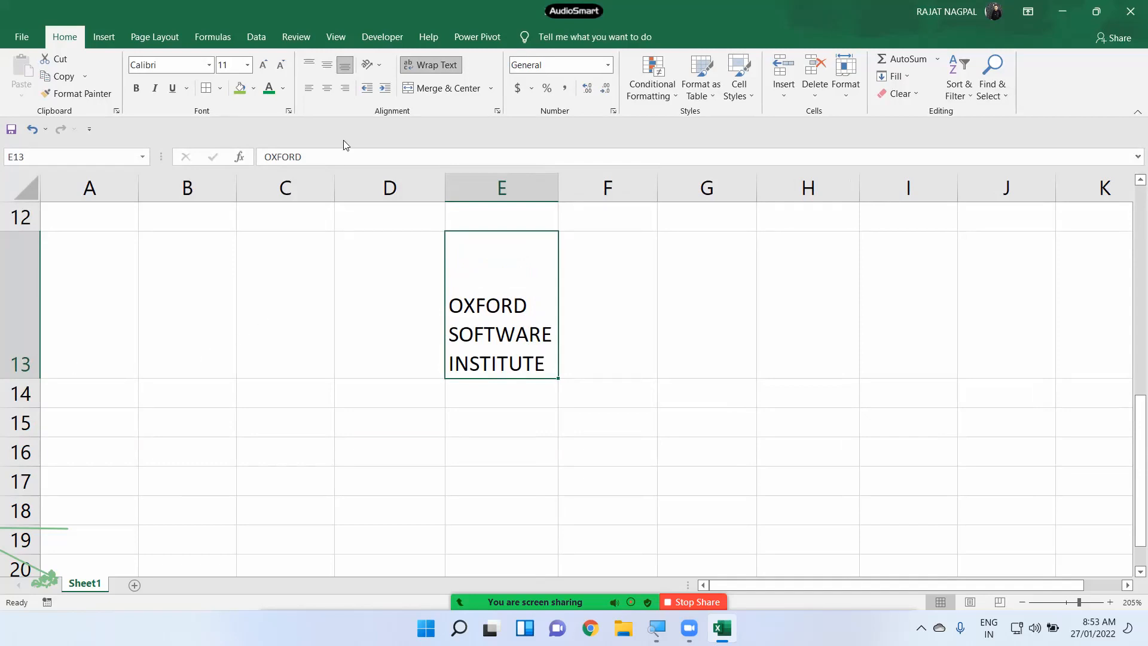
{"action": "left_click", "coordinate": [488, 218]}
{"action": "left_click", "coordinate": [487, 257]}
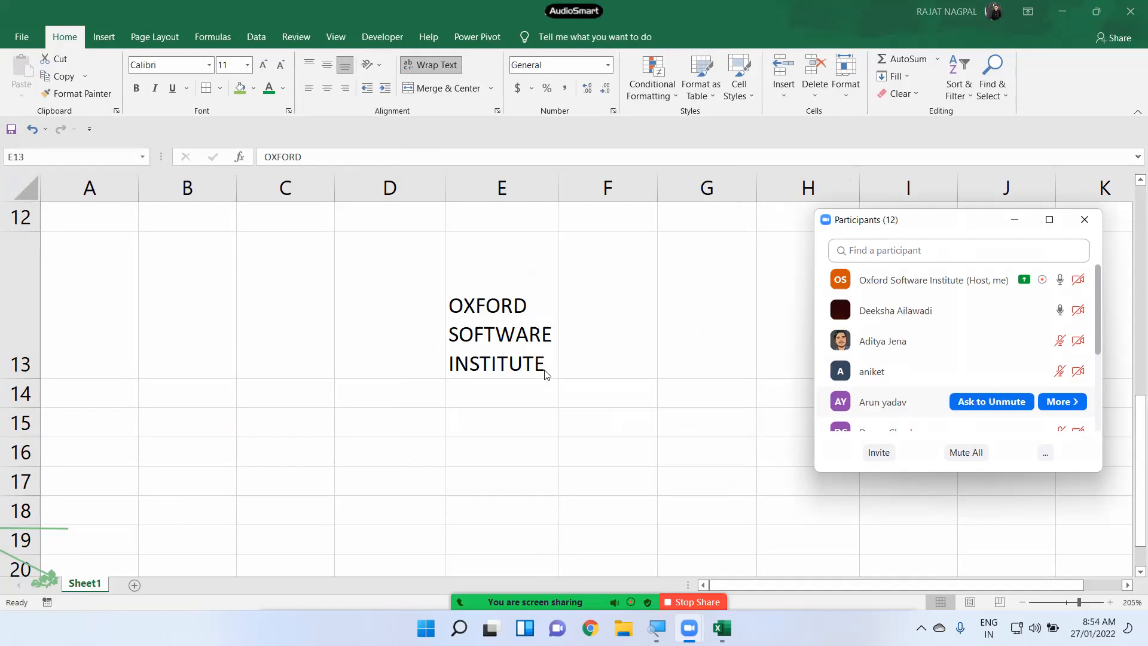
{"action": "left_click", "coordinate": [1084, 219]}
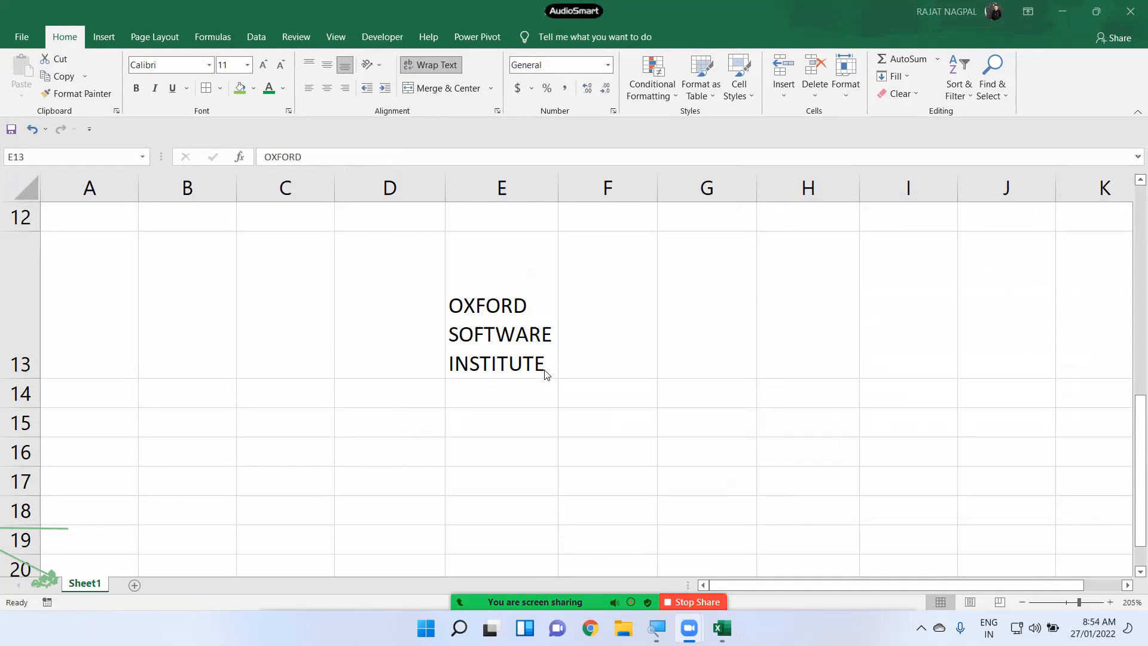
{"action": "left_click", "coordinate": [530, 292]}
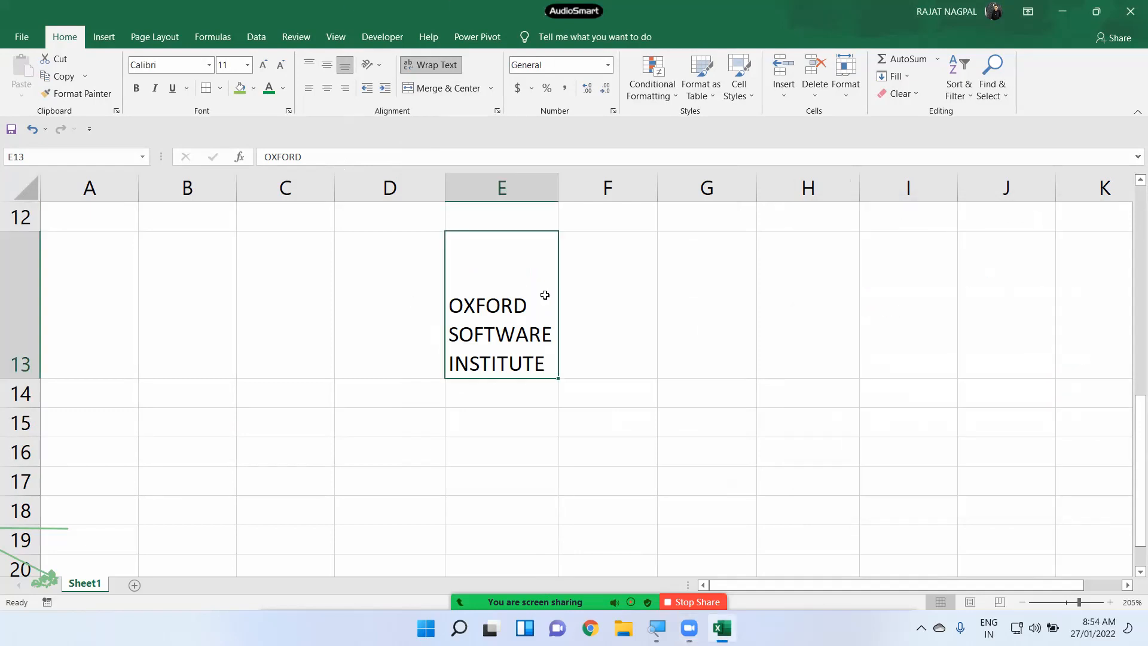
{"action": "scroll", "coordinate": [308, 400], "scroll_direction": "down", "scroll_amount": 3}
{"action": "scroll", "coordinate": [330, 387], "scroll_direction": "up", "scroll_amount": 2}
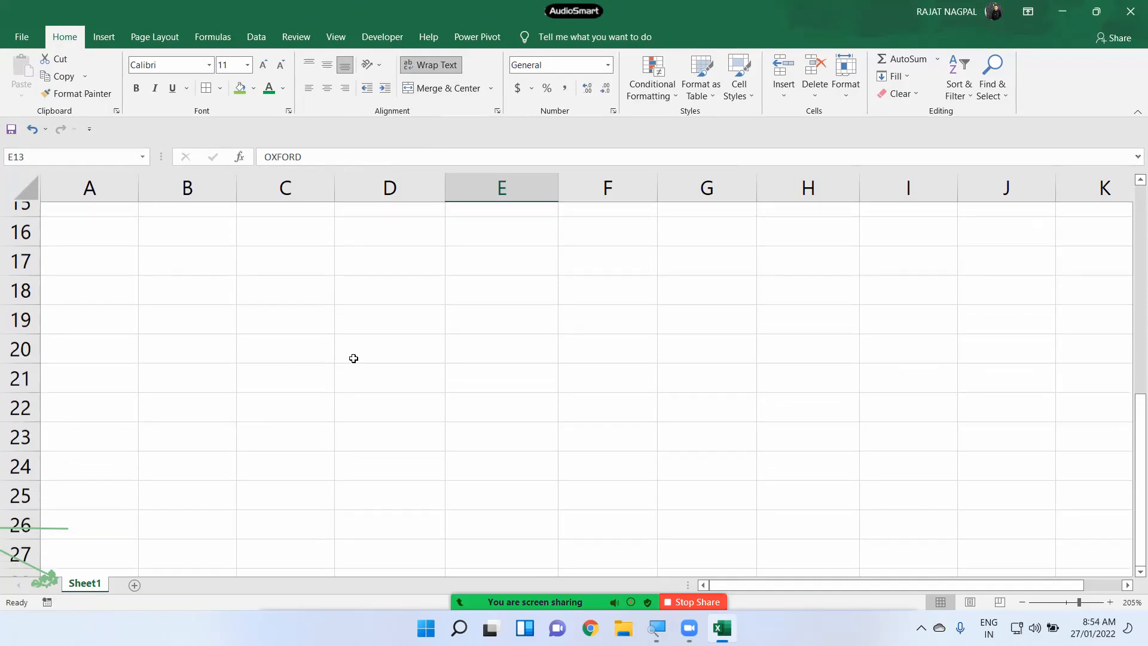
- Enter the person's full name in D17 and apply Wrap Text to it
{"action": "left_click", "coordinate": [361, 274]}
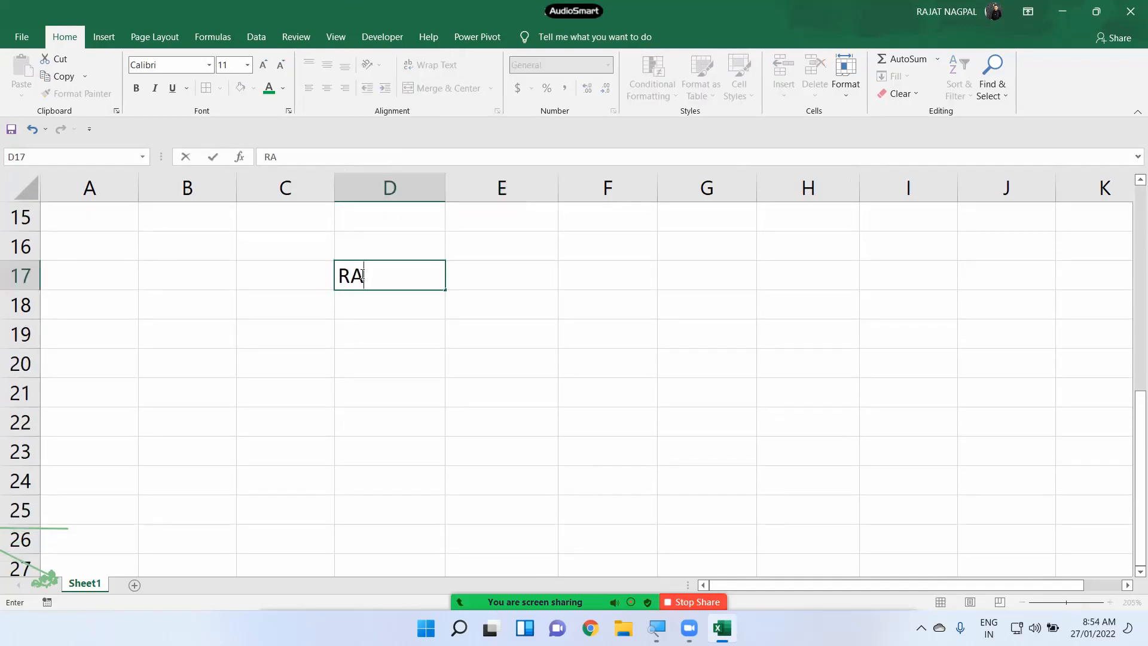
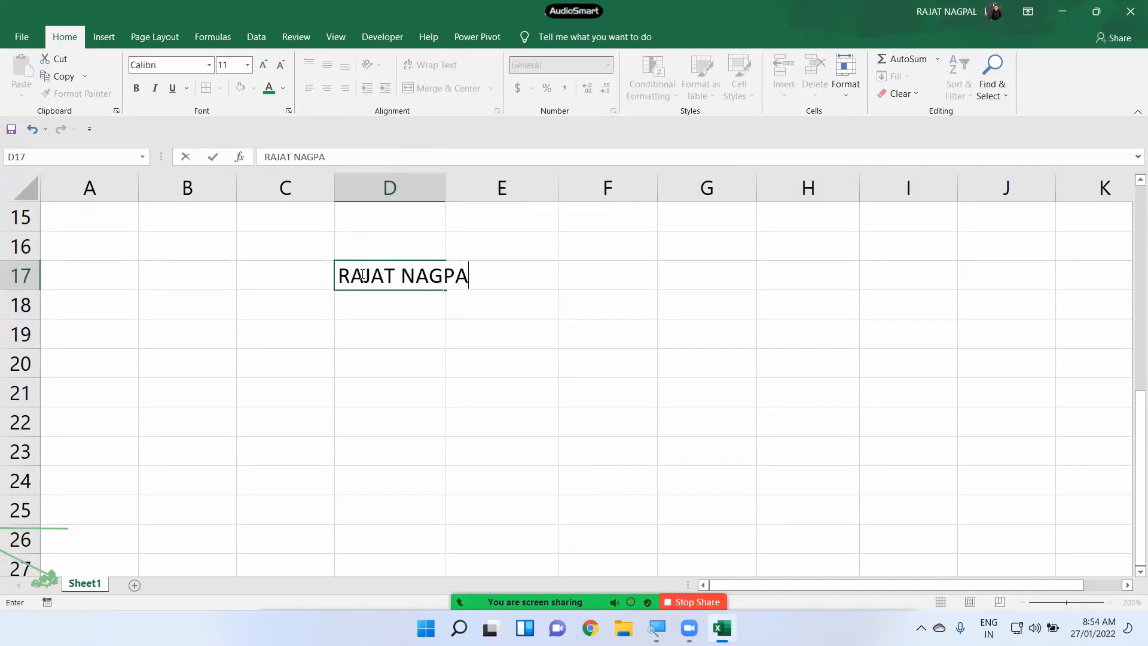
{"action": "key", "text": "Return"}
{"action": "left_click", "coordinate": [363, 276]}
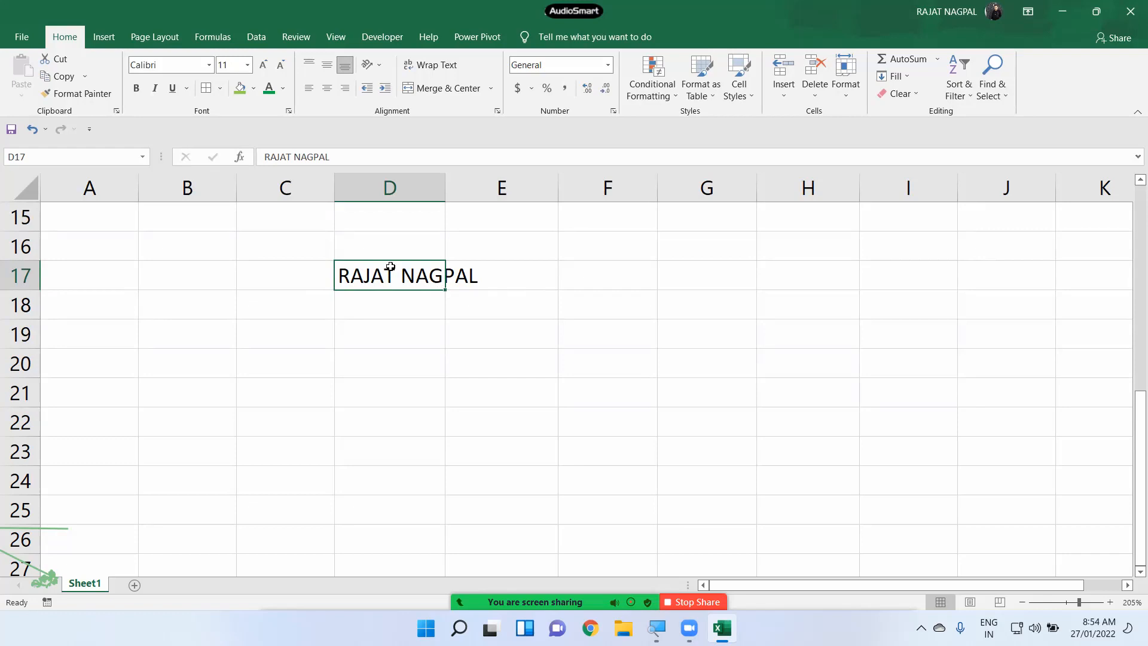
{"action": "left_click", "coordinate": [435, 67]}
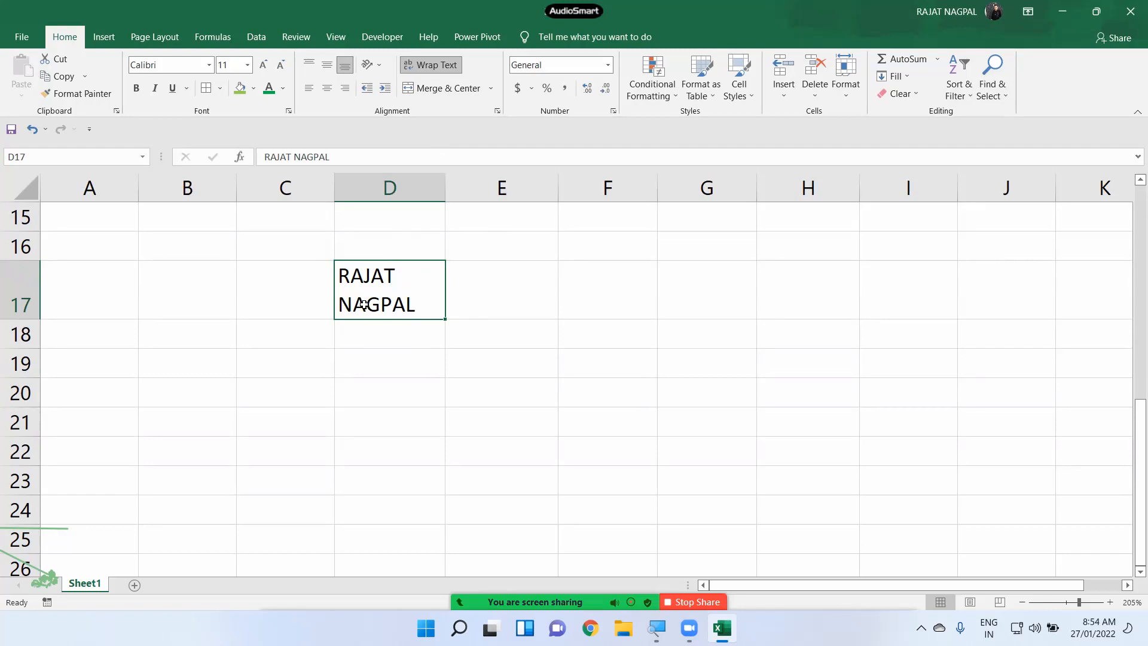
- Enter OXFORD, SOFTWARE and INSTITUTE in E18 on three lines with Alt+Enter breaks
{"action": "left_click", "coordinate": [500, 326]}
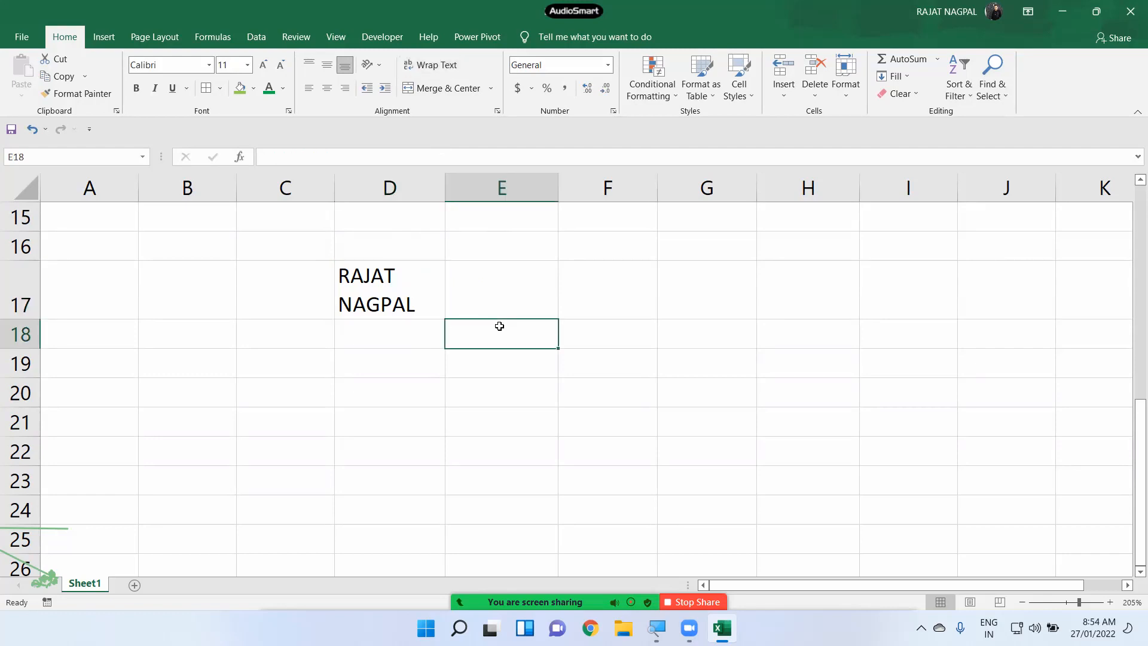
{"action": "type", "text": "OXFORD"}
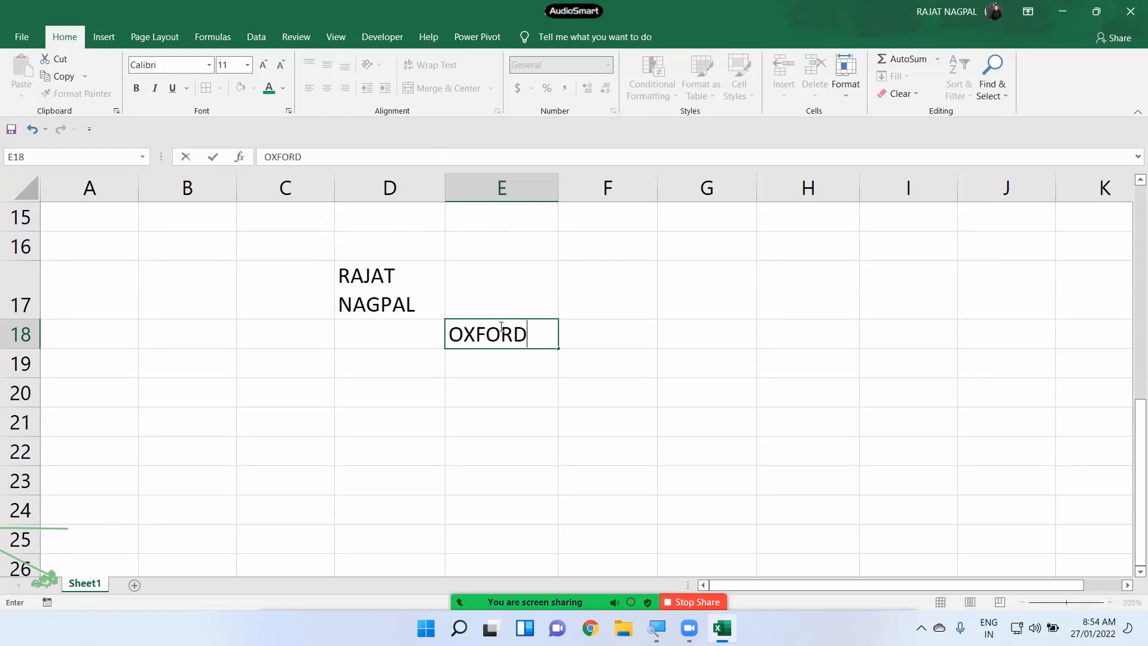
{"action": "key", "text": "ctrl+alt+Return"}
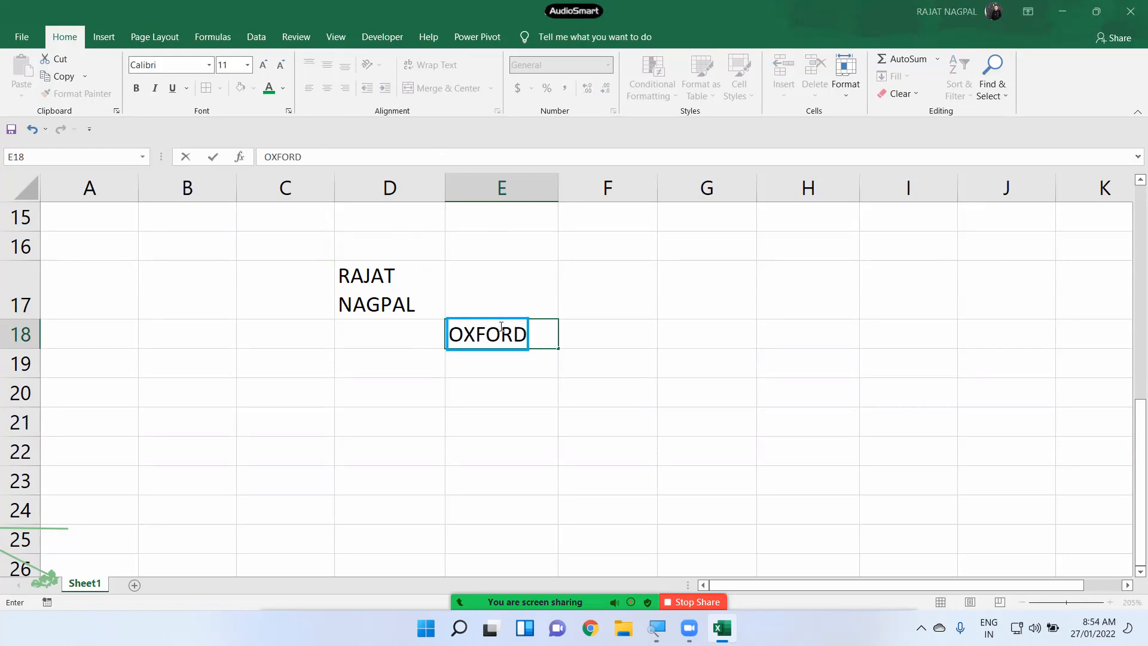
{"action": "key", "text": "alt+Return"}
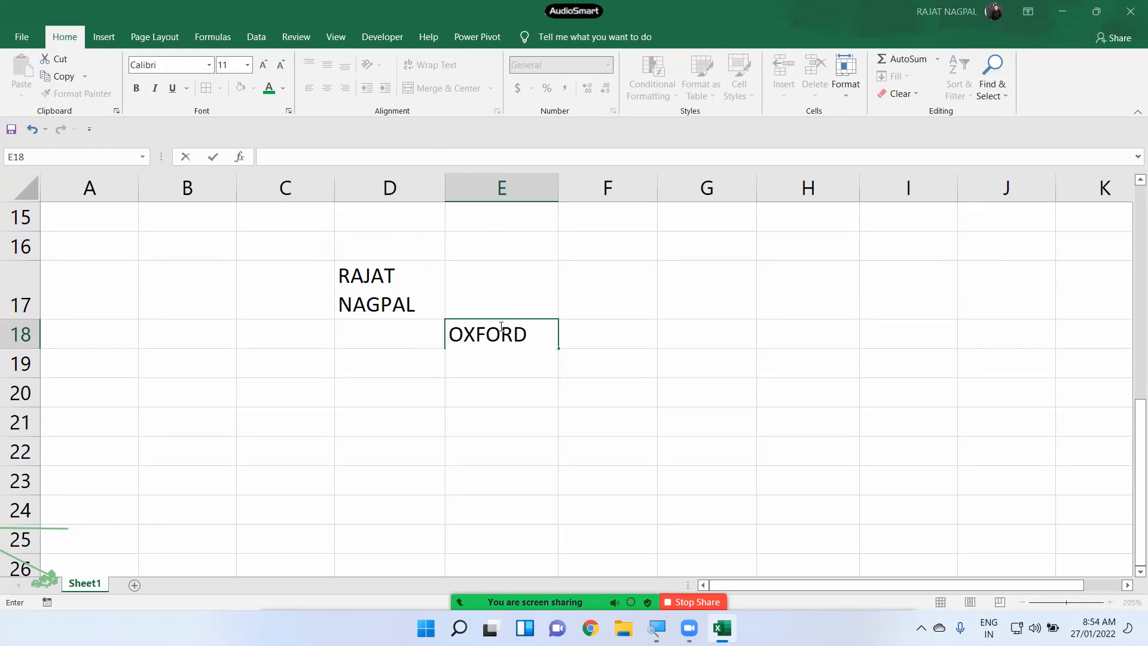
{"action": "type", "text": "SOFTWARE"}
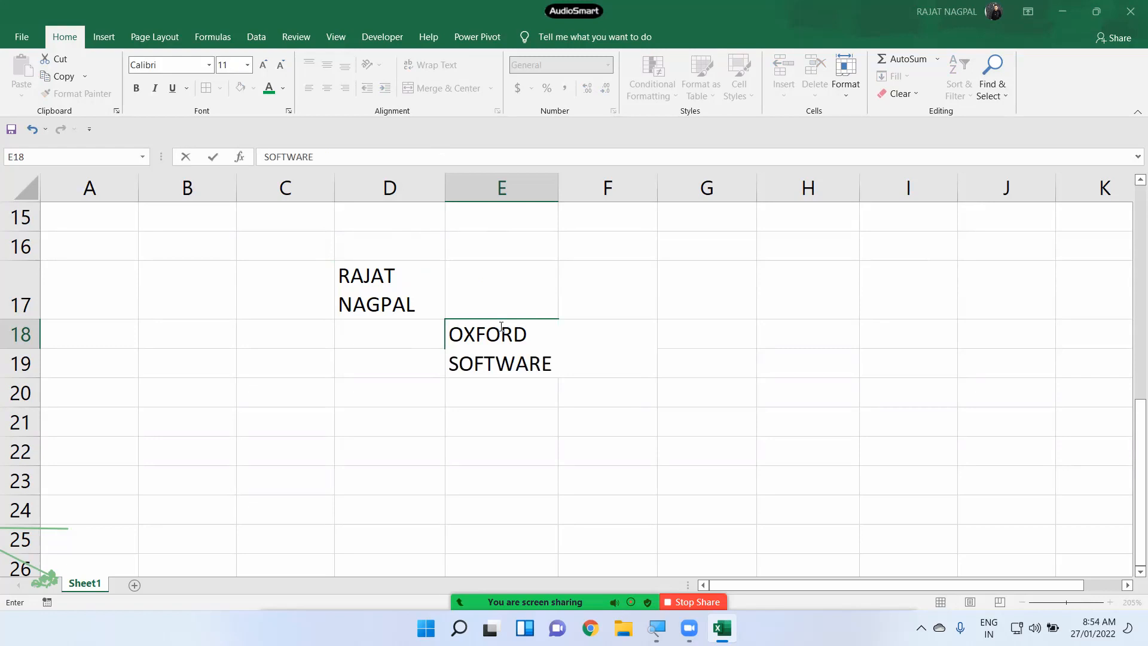
{"action": "key", "text": "alt+Return"}
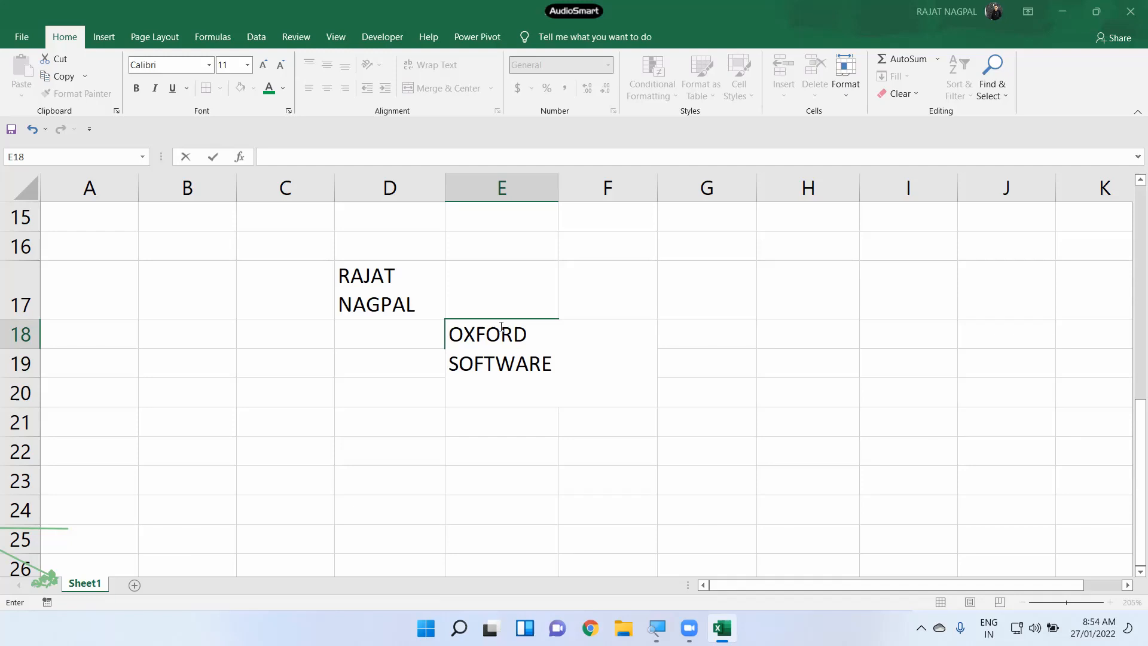
{"action": "type", "text": "INSTITUTE"}
{"action": "key", "text": "ctrl+Return"}
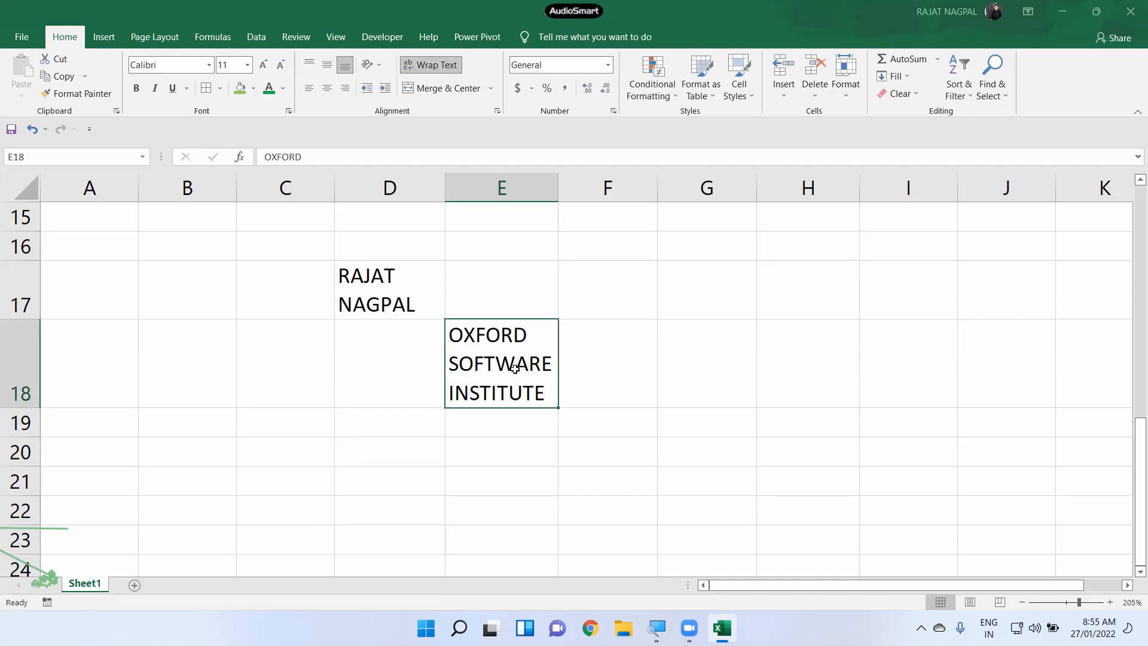
- Turn Wrap Text off for E18, then back on
{"action": "left_click", "coordinate": [393, 310]}
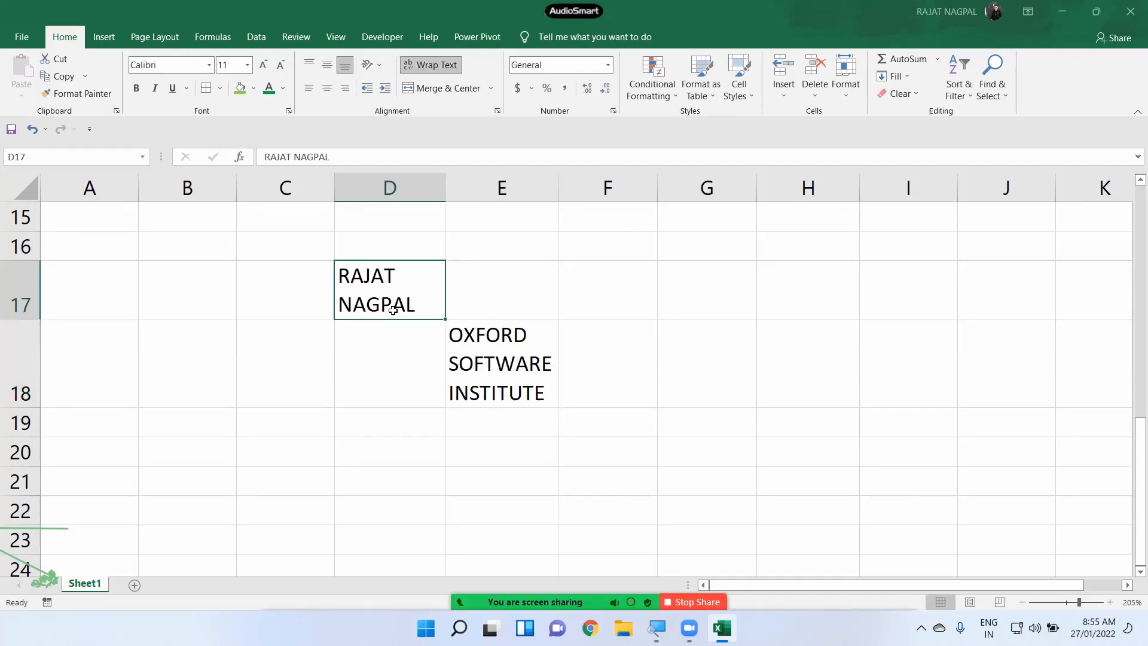
{"action": "left_click", "coordinate": [521, 354]}
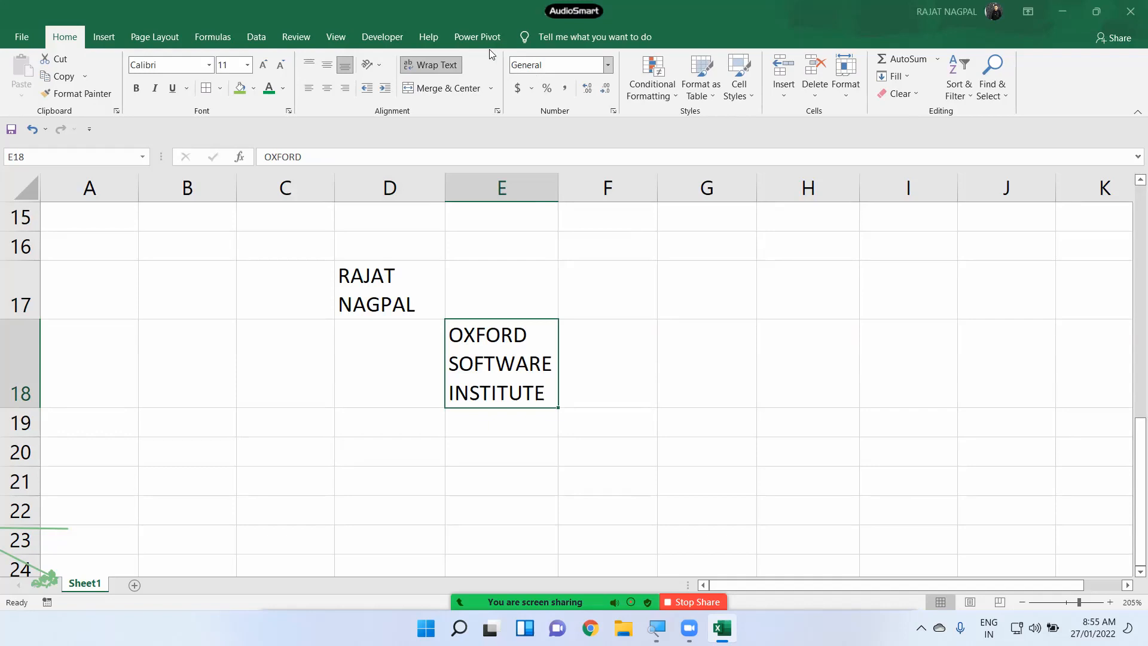
{"action": "left_click", "coordinate": [432, 63]}
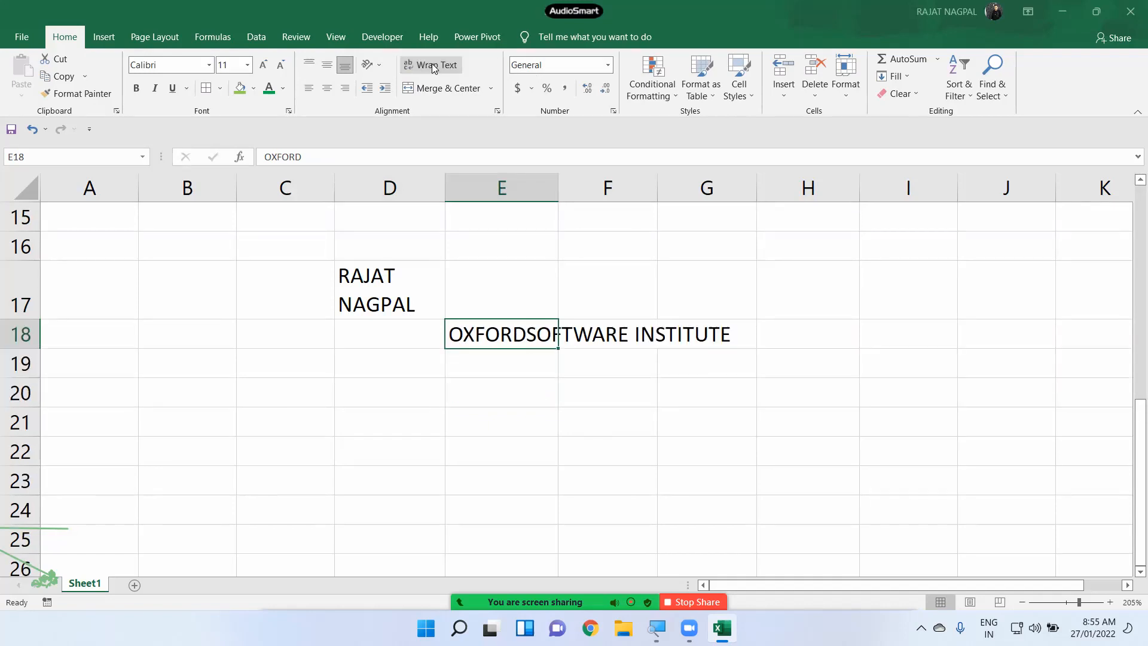
{"action": "left_click", "coordinate": [580, 378]}
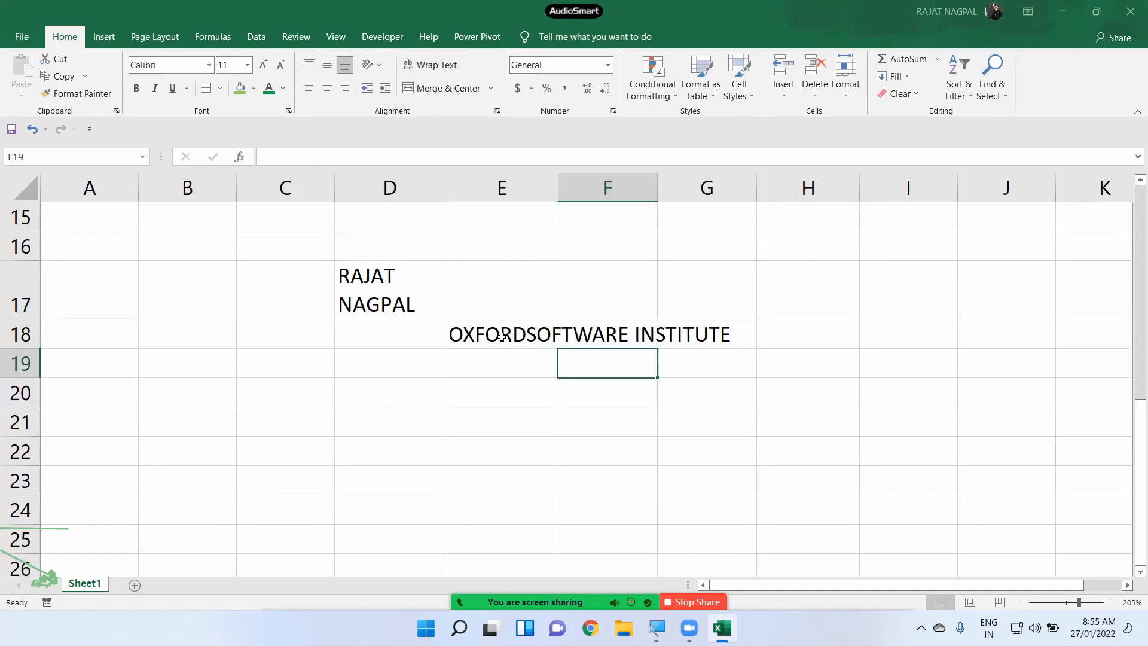
{"action": "left_click", "coordinate": [502, 336]}
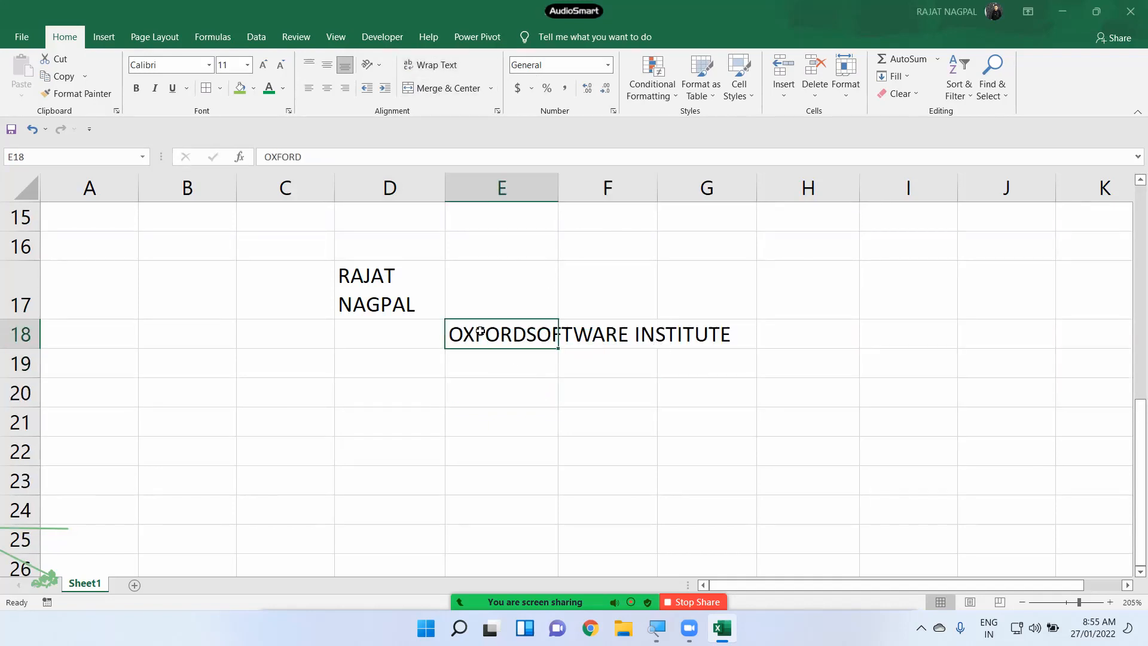
{"action": "left_click", "coordinate": [444, 68]}
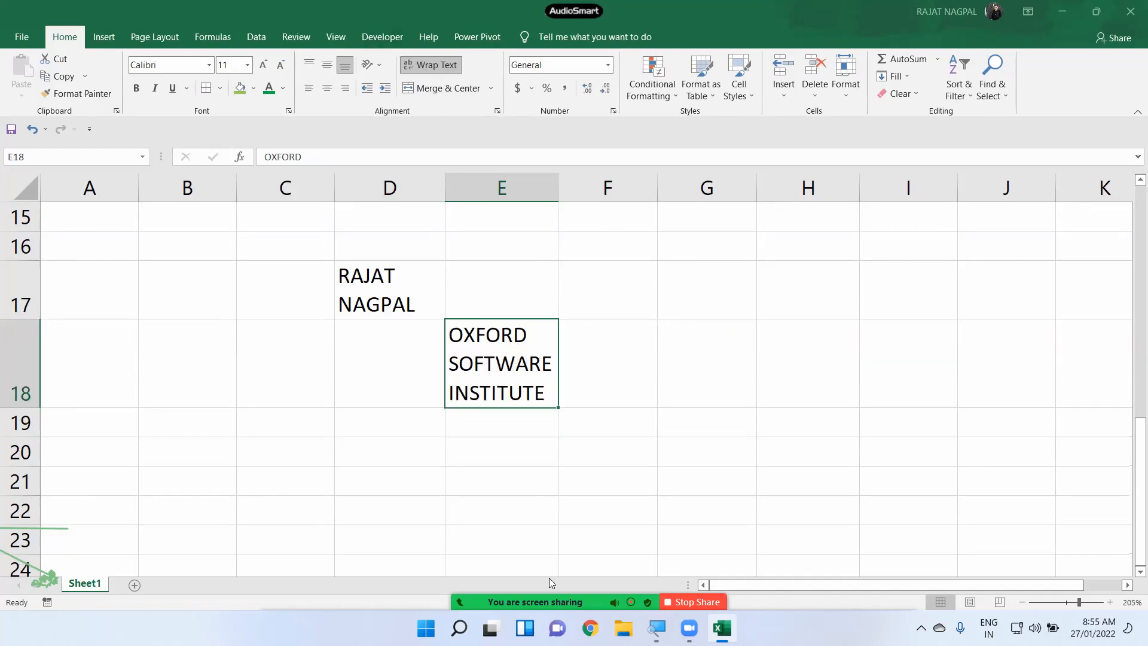
- Scroll back up to show the OXFORD REPORT marks table at the top
{"action": "mouse_move", "coordinate": [549, 577]}
{"action": "scroll", "coordinate": [396, 371], "scroll_direction": "up", "scroll_amount": 5}
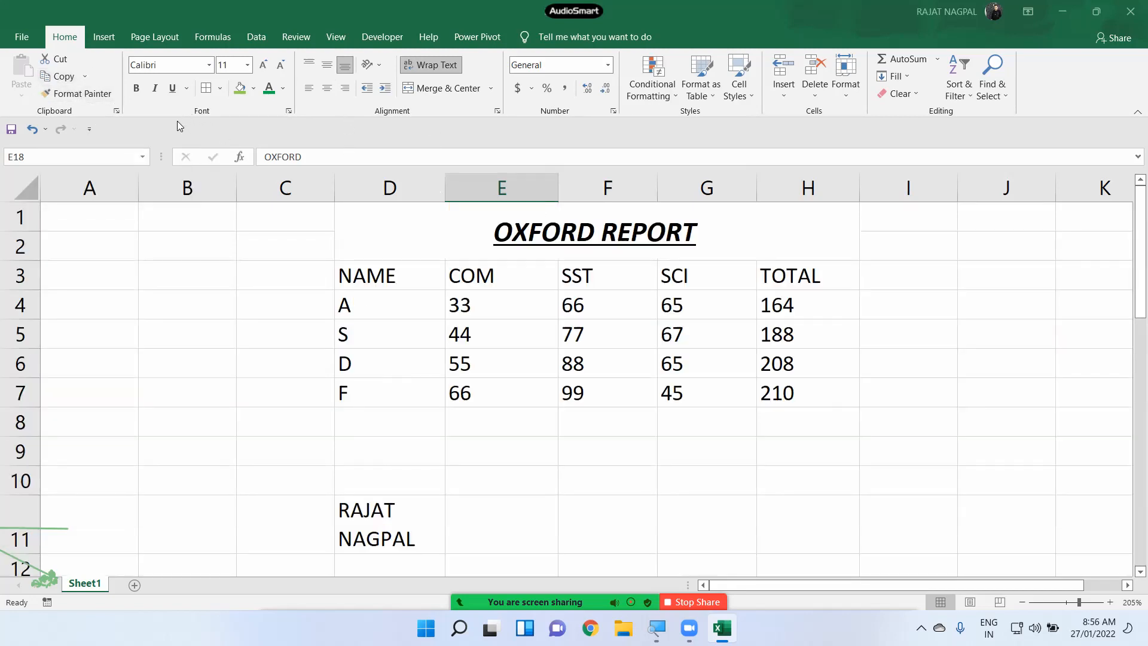